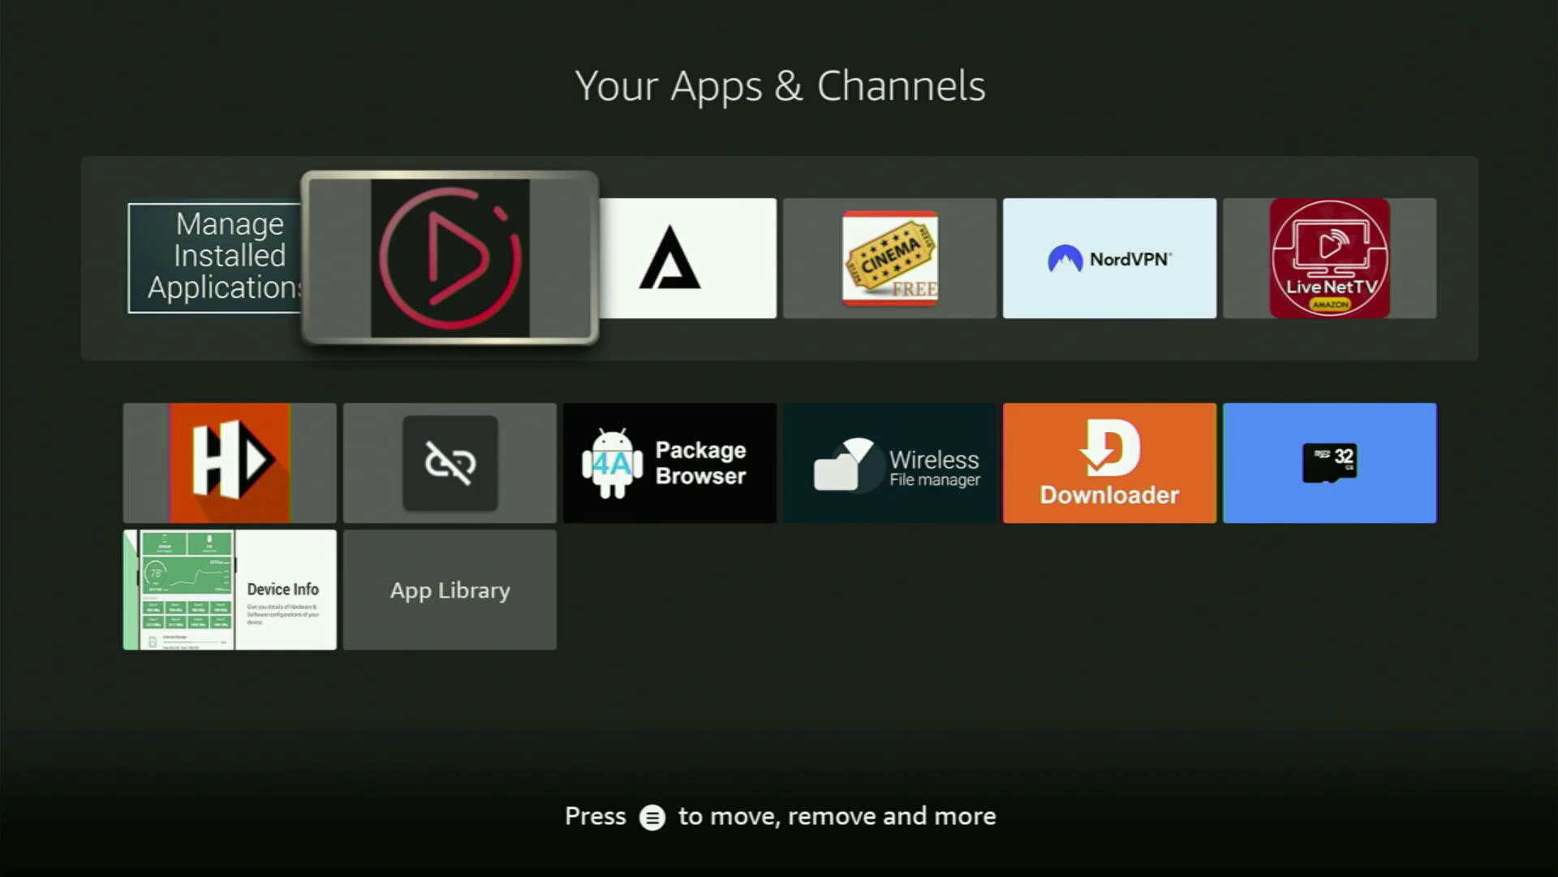
Look through the installed apps in Your Apps & Channels
key("Right")
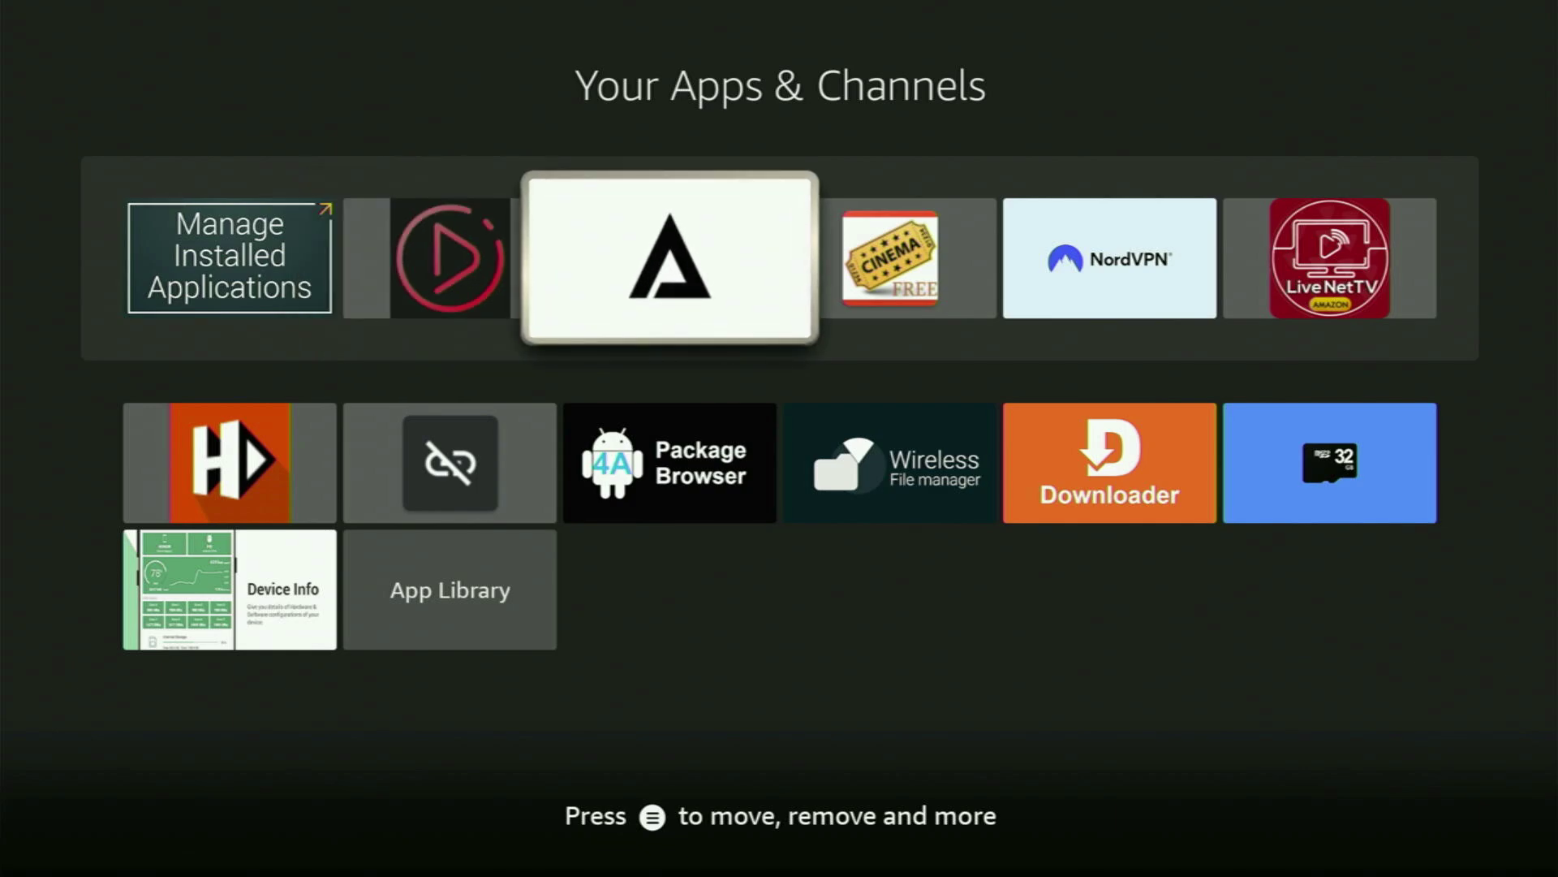
key("Right")
key("Down")
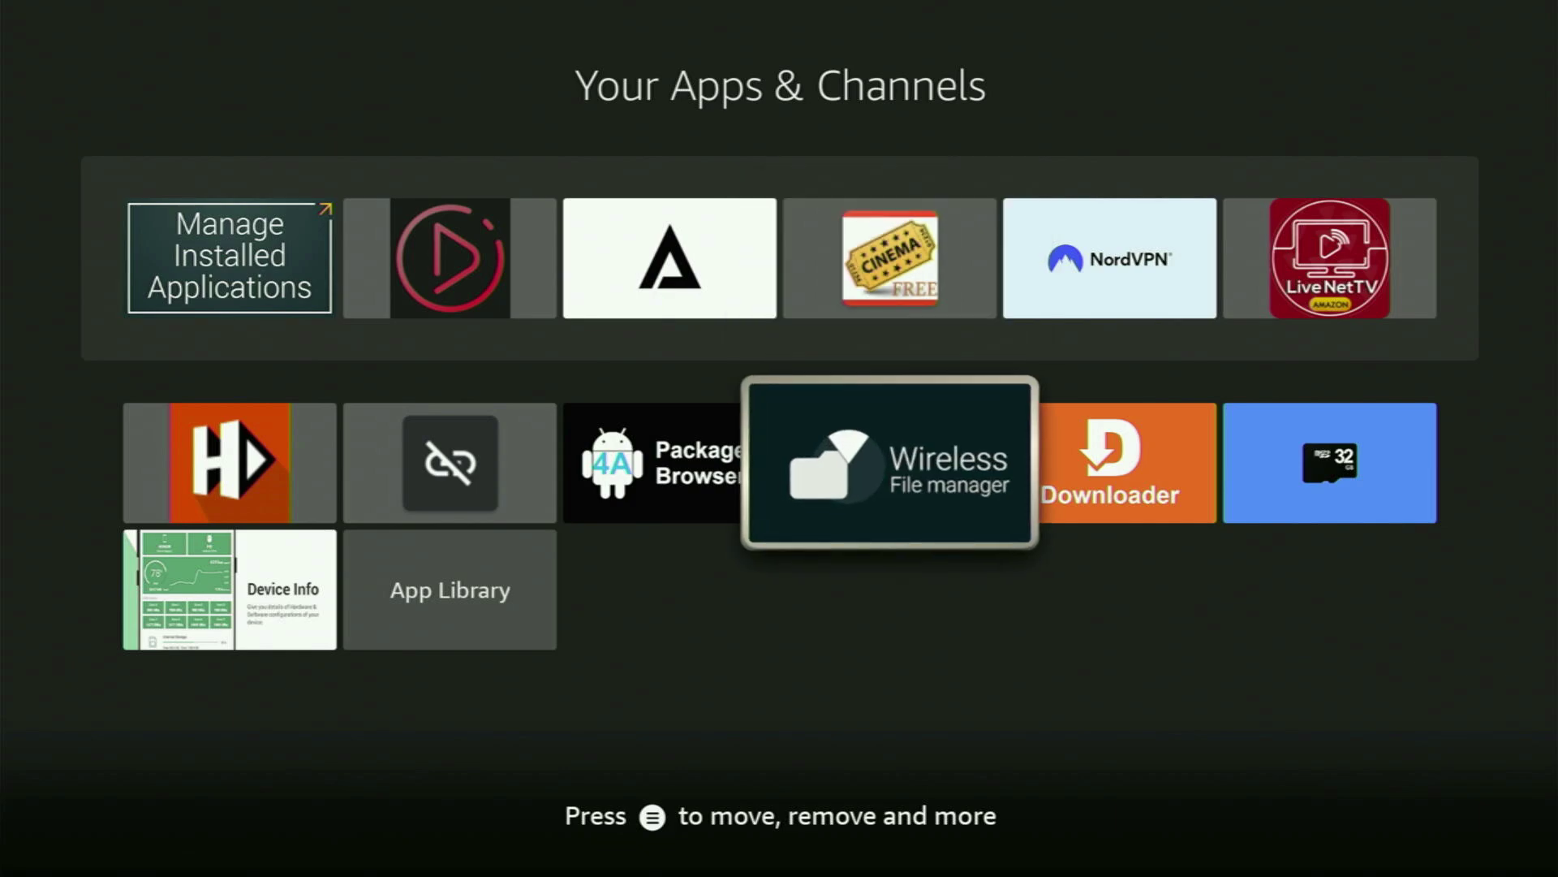
key("Left")
key("Left")
key("Left")
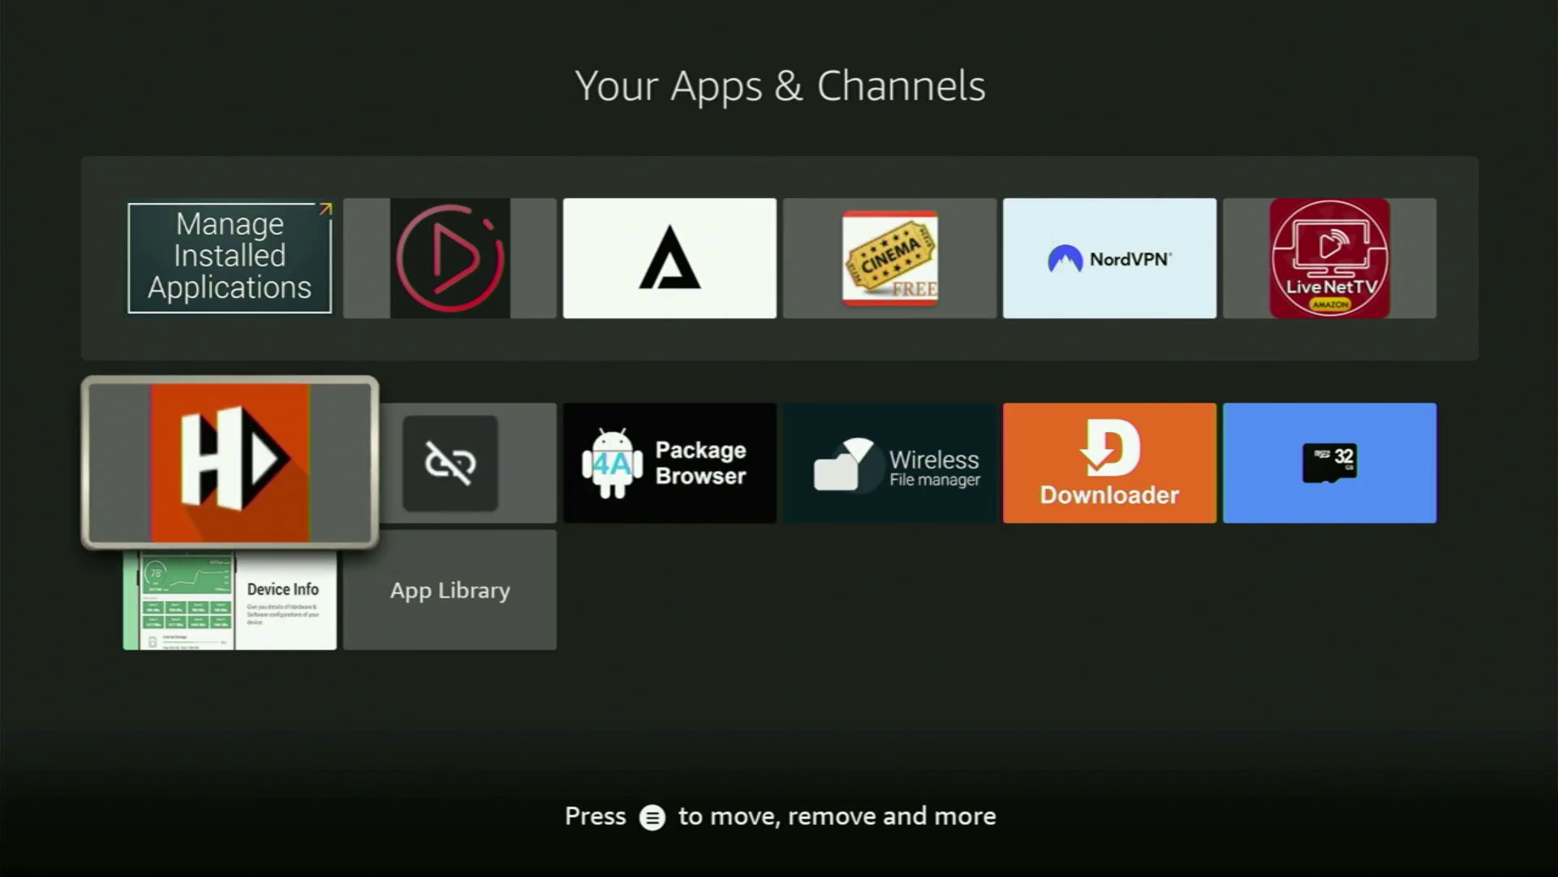
key("Right")
key("Up")
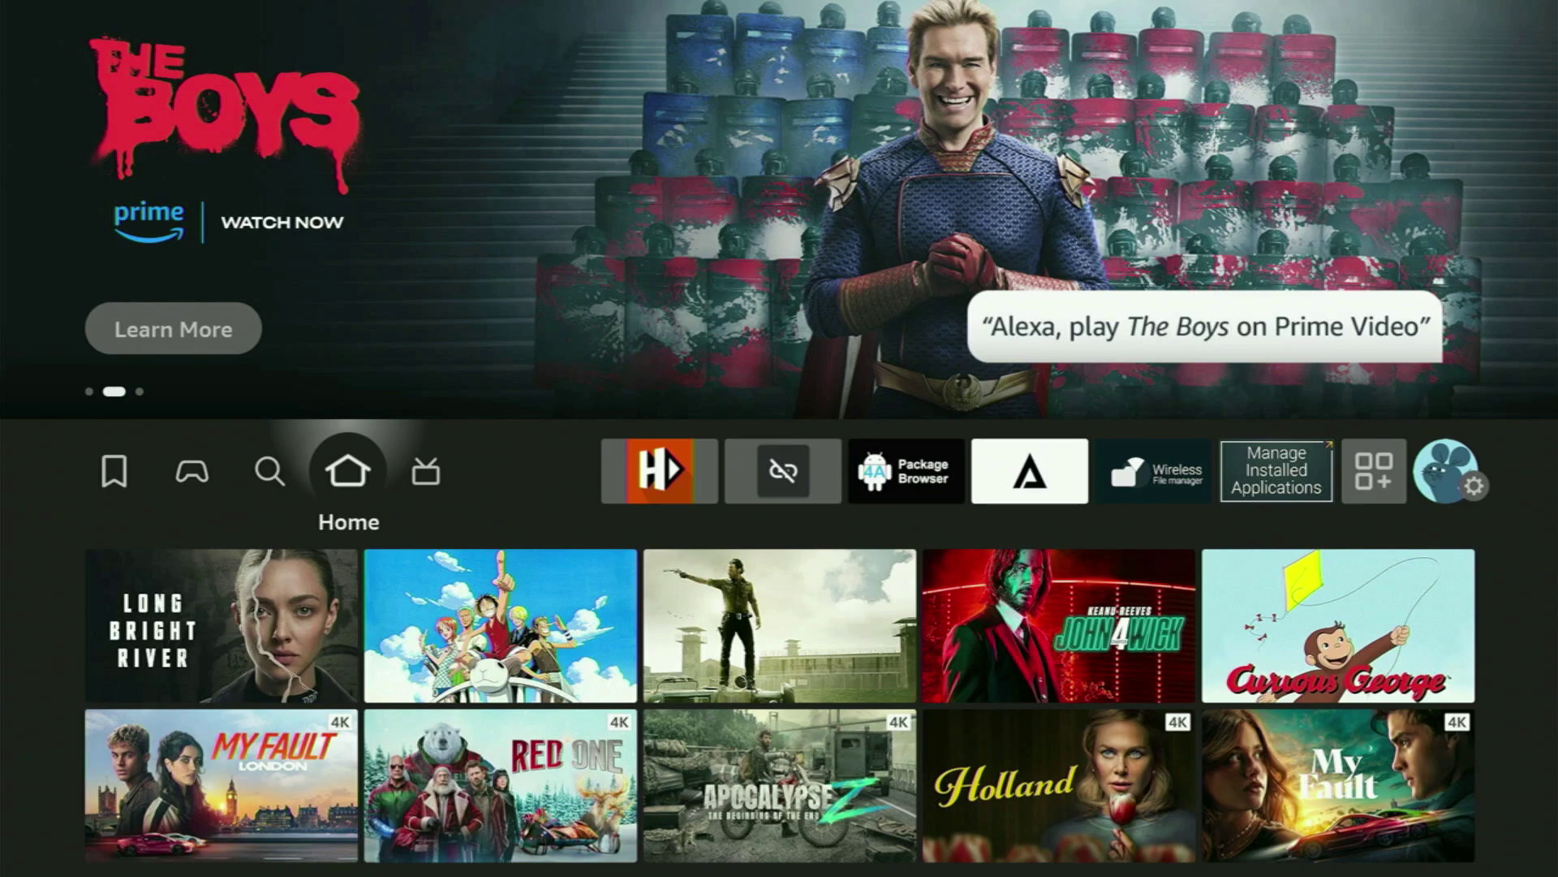
Open the device search, enter "Do" and choose the Downloader suggestion
key("Left")
key("Down")
key("Return")
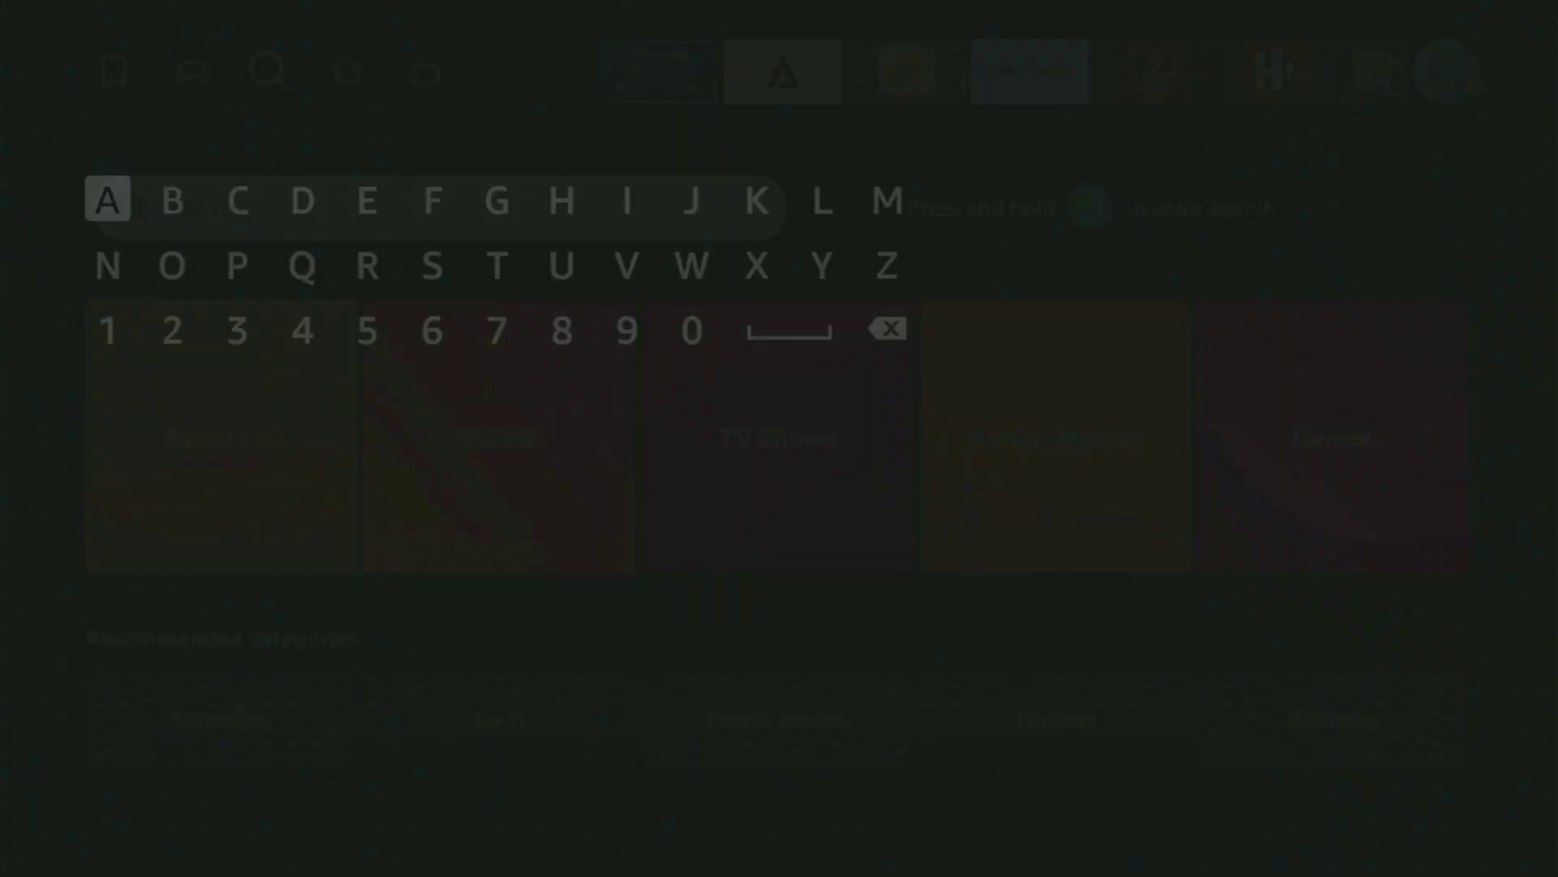
key("Right")
key("Right")
key("Right")
key("Return")
key("Down")
key("Left")
key("Left")
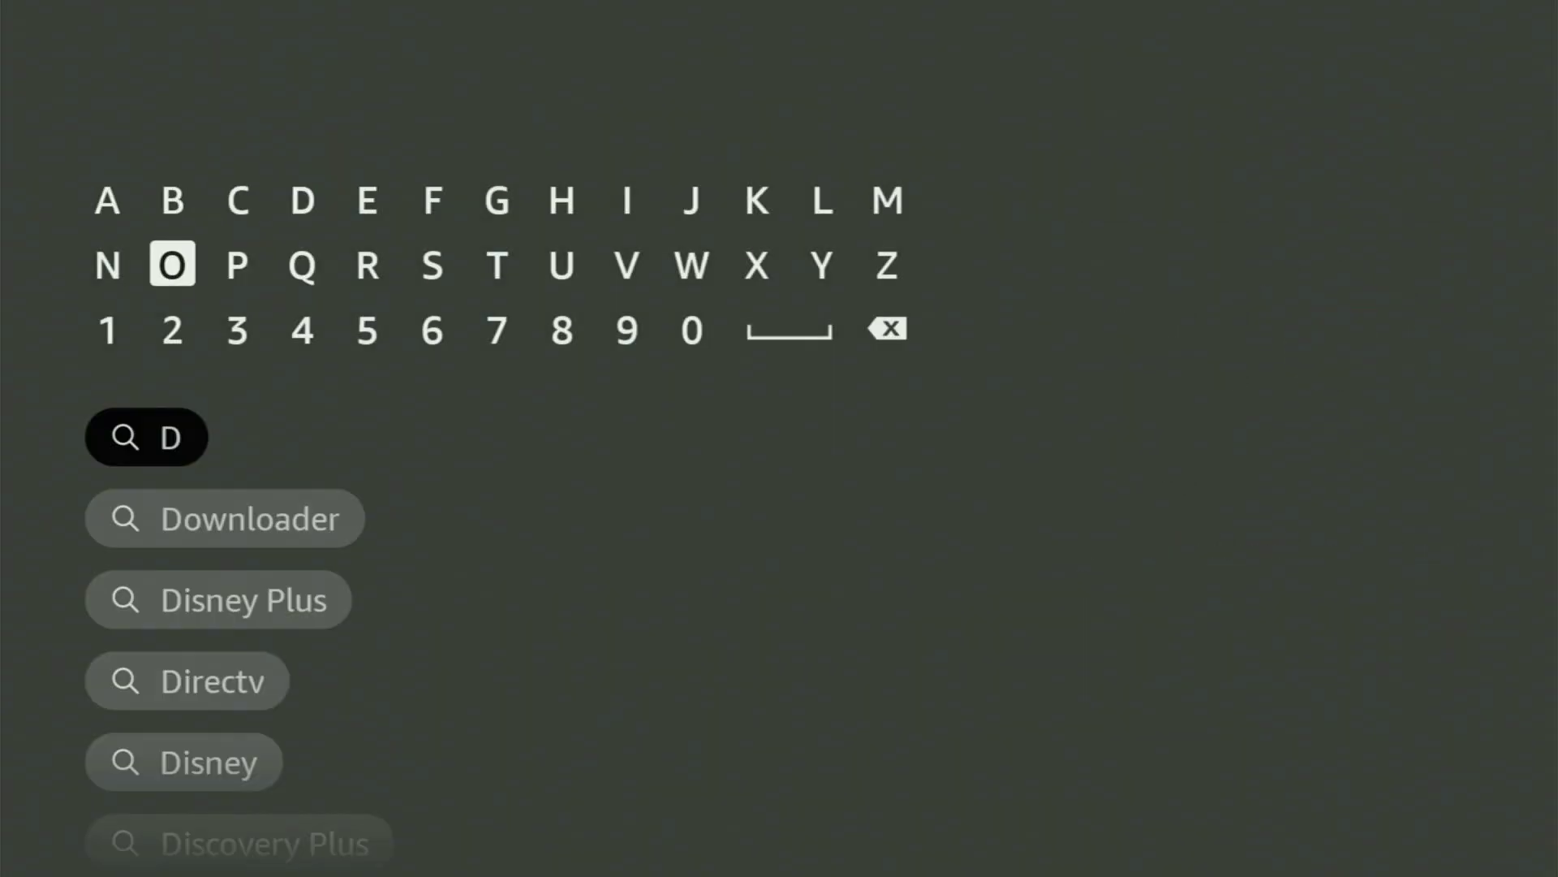
key("Return")
key("Down")
key("Down")
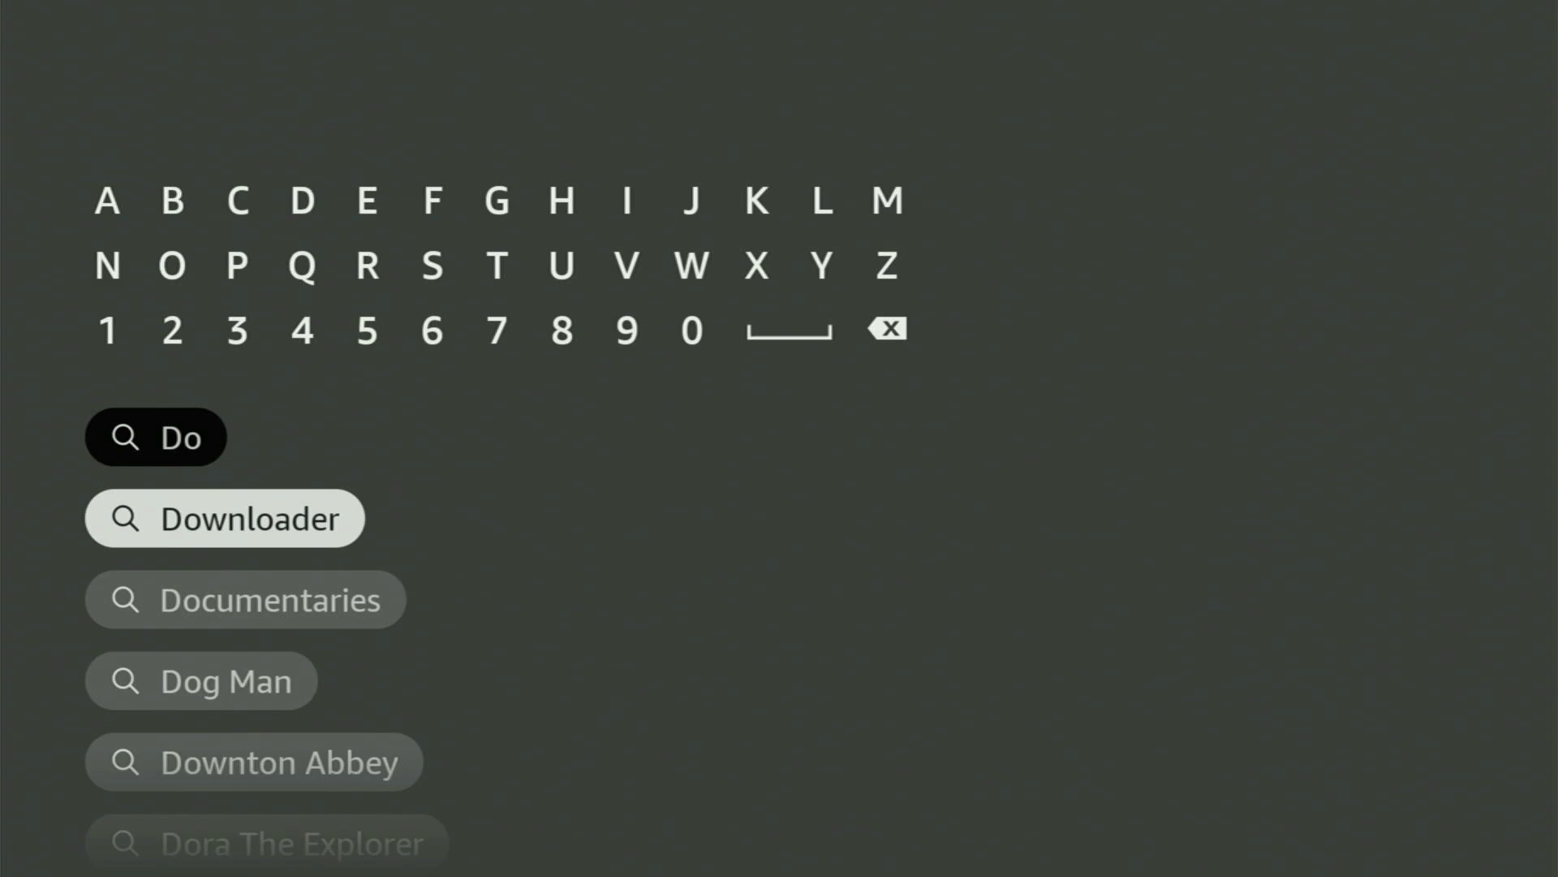
key("Return")
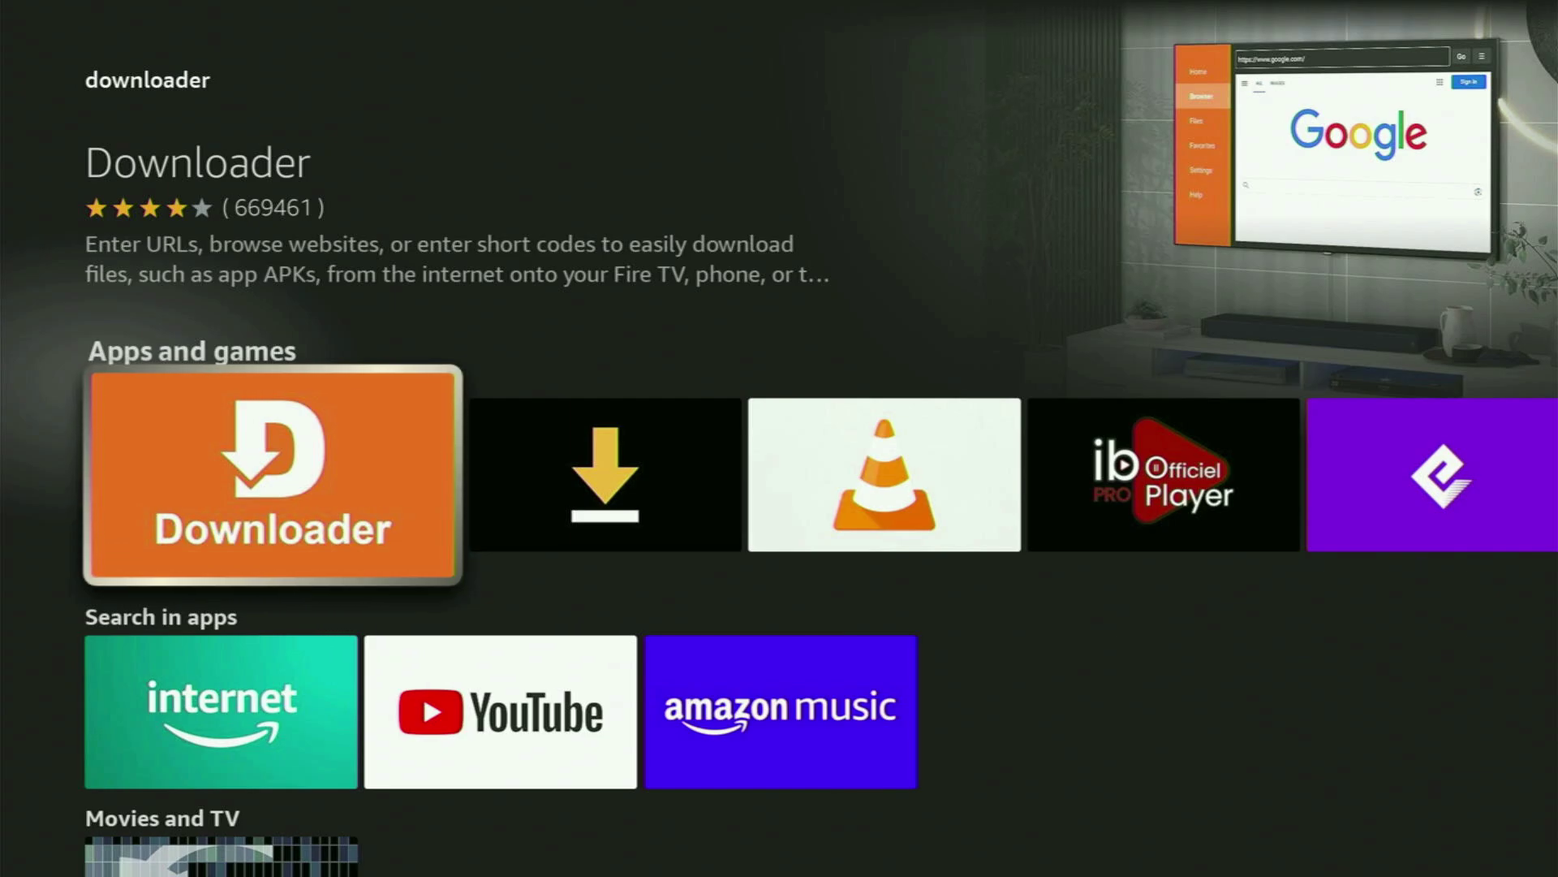
Look through the apps and games listed in the Downloader search results
key("Right")
key("Right")
key("Right")
key("Right")
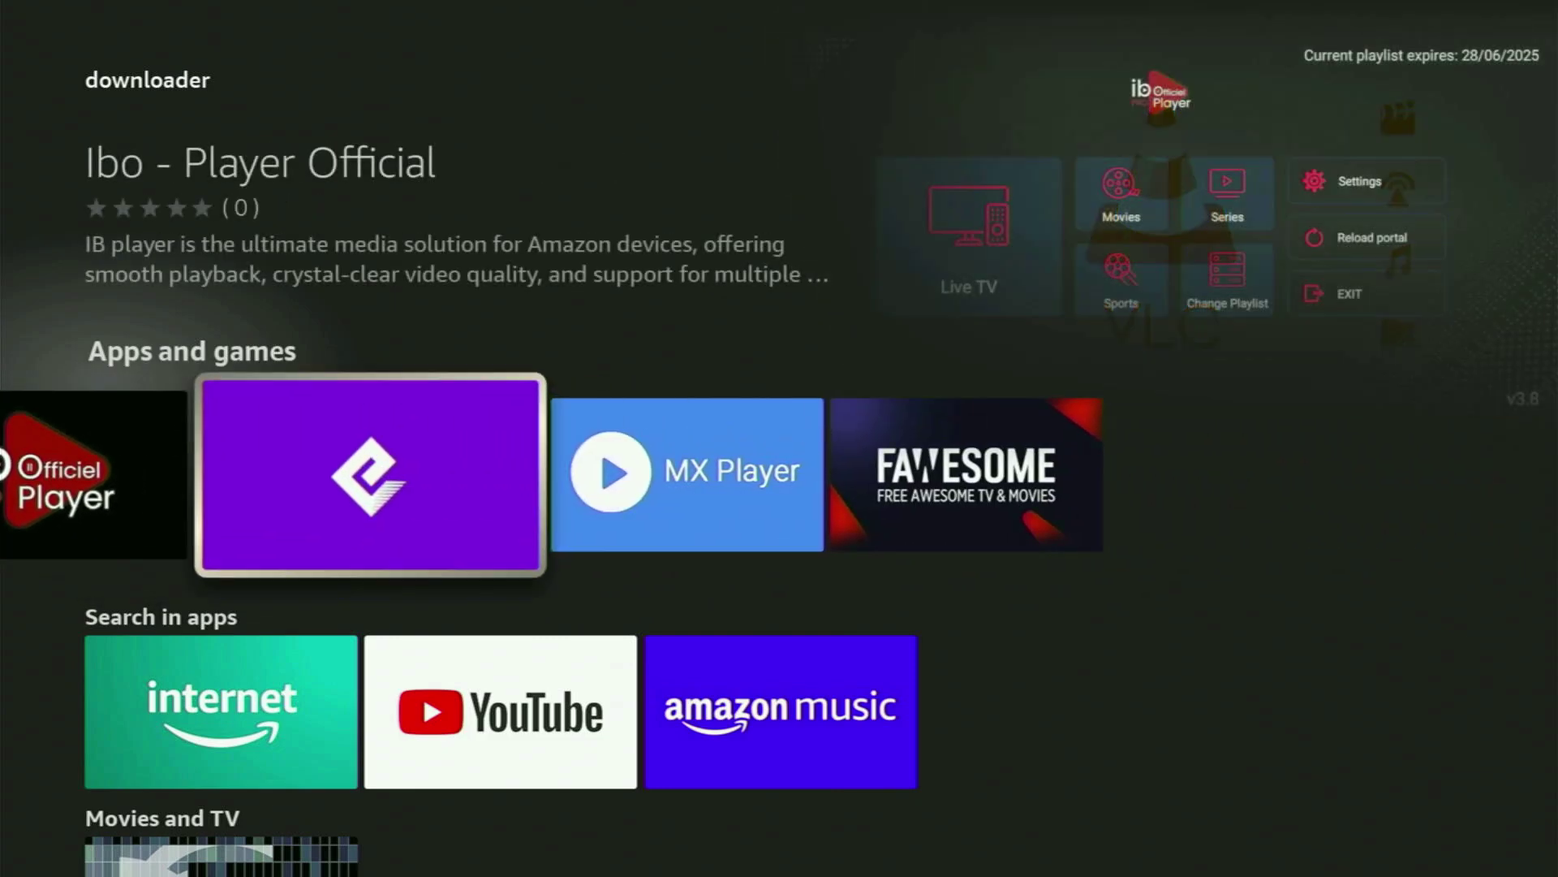
key("Right")
key("Right")
Return to the home screen and open the My Fire TV settings
key("Home")
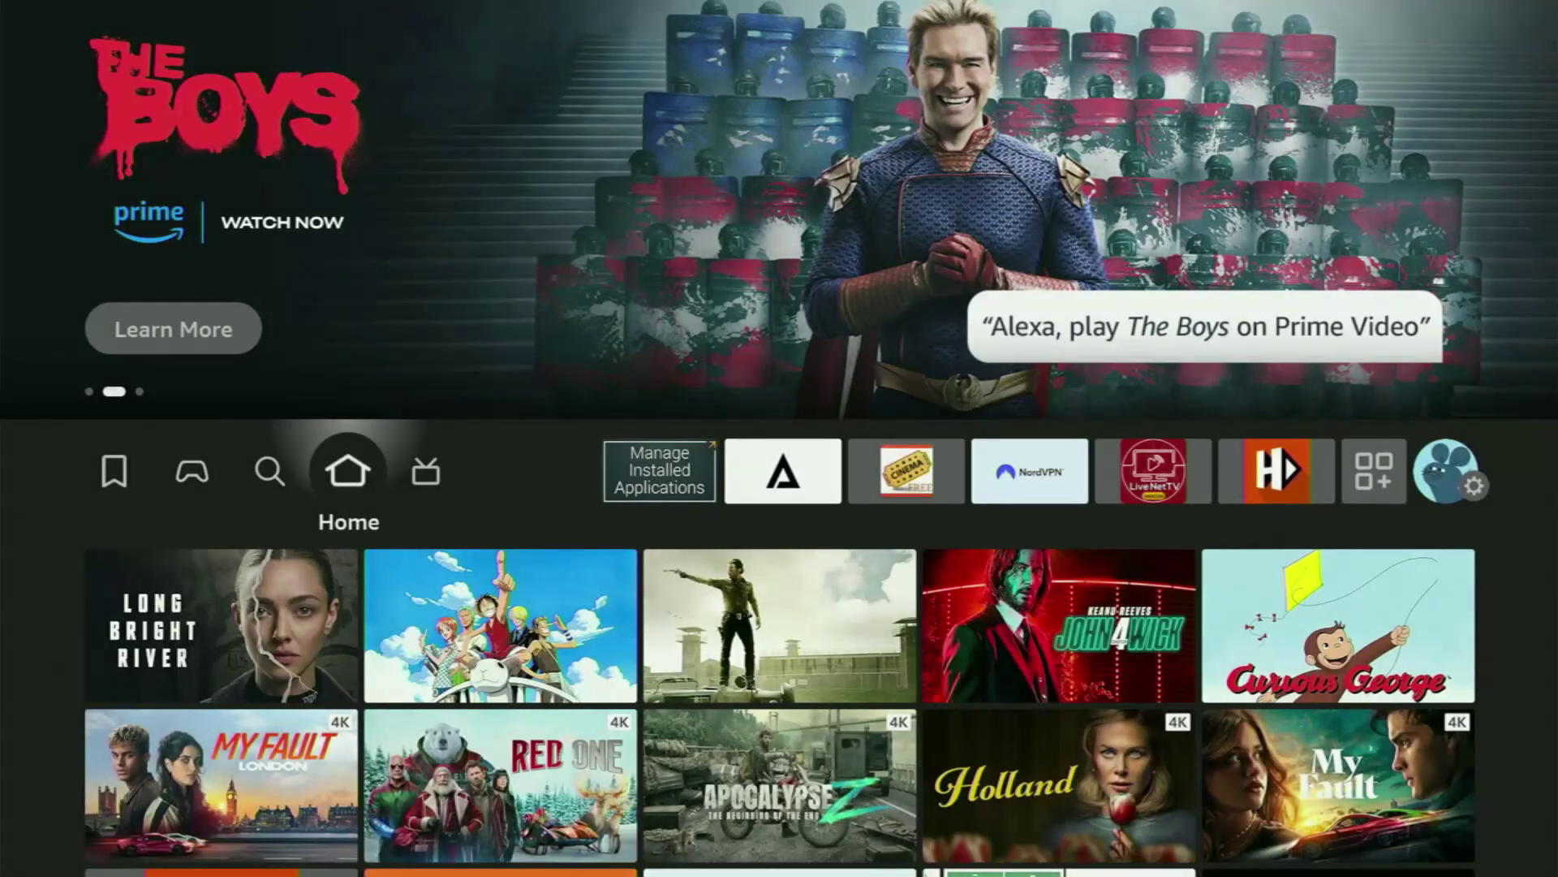
key("Right")
key("Right")
key("Right")
key("Right")
key("Right")
key("Right")
key("Right")
key("Right")
key("Right")
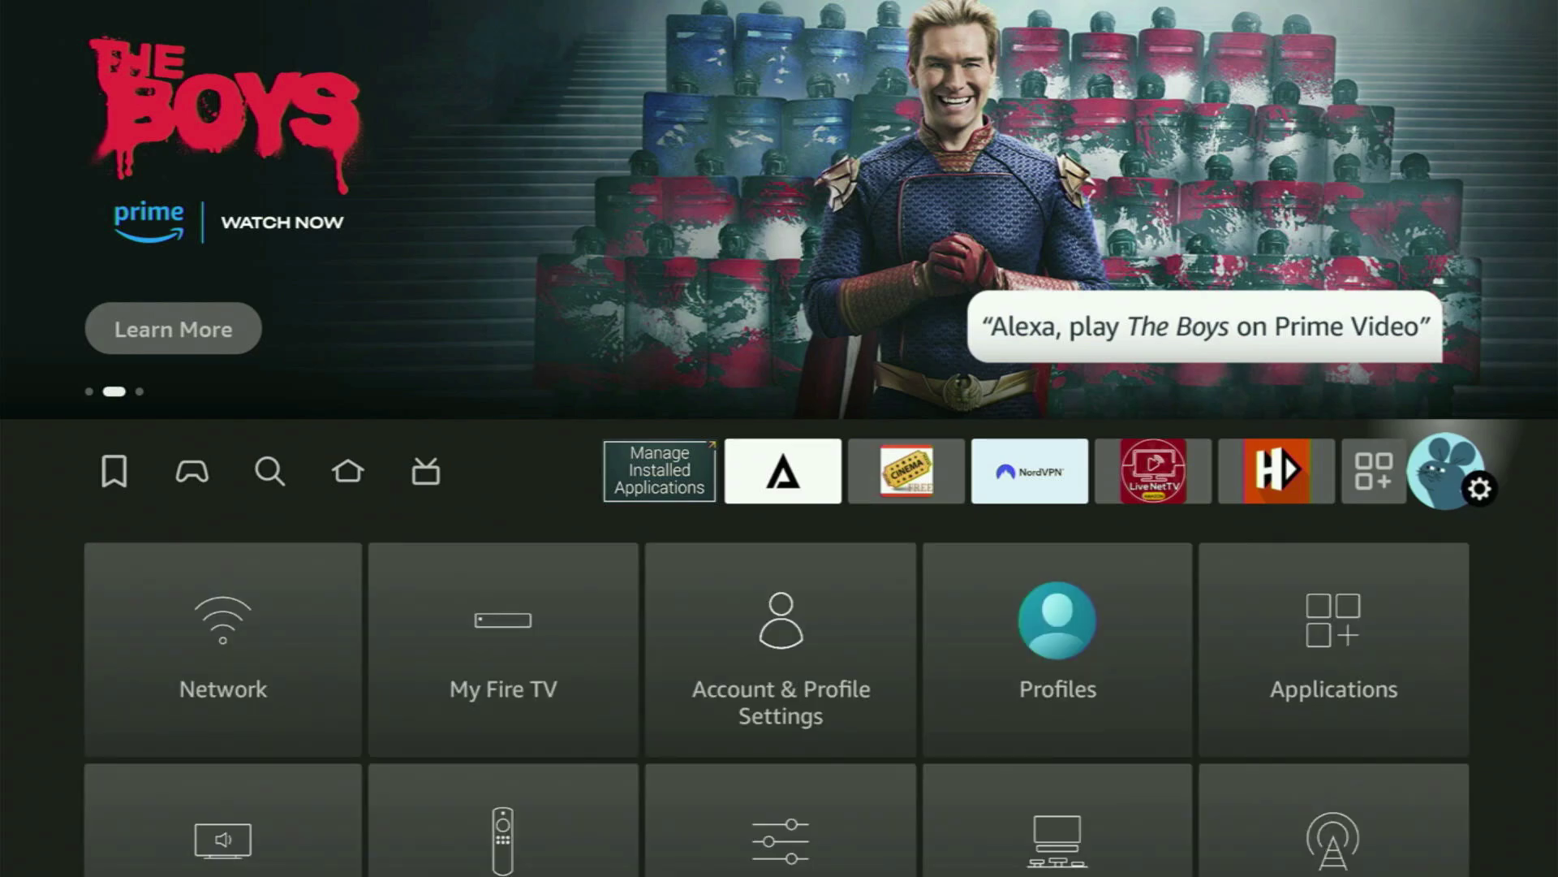
key("Down")
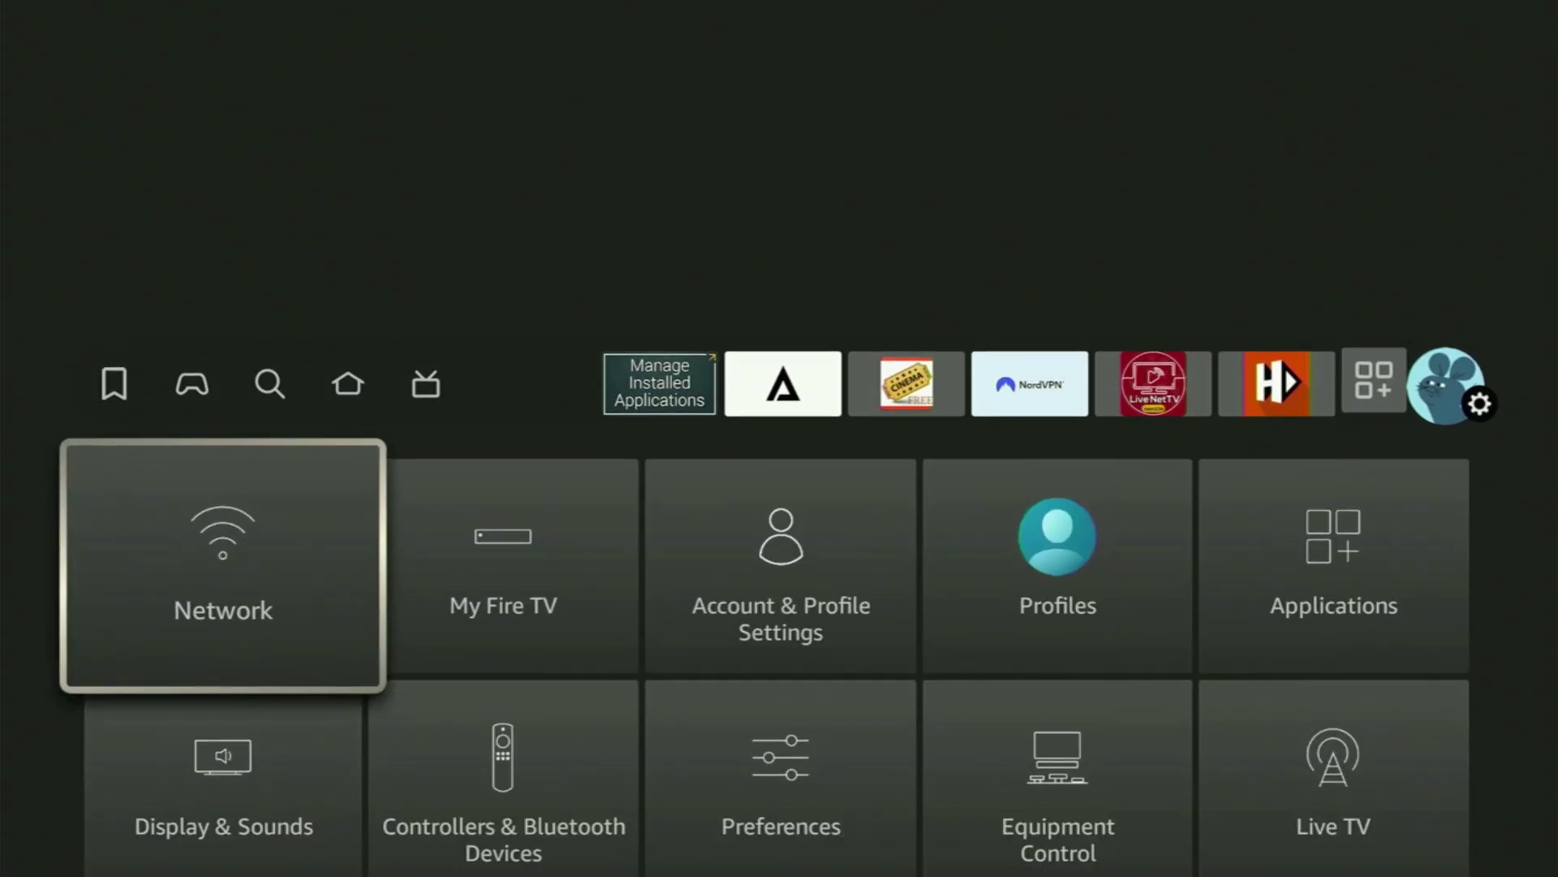
key("Right")
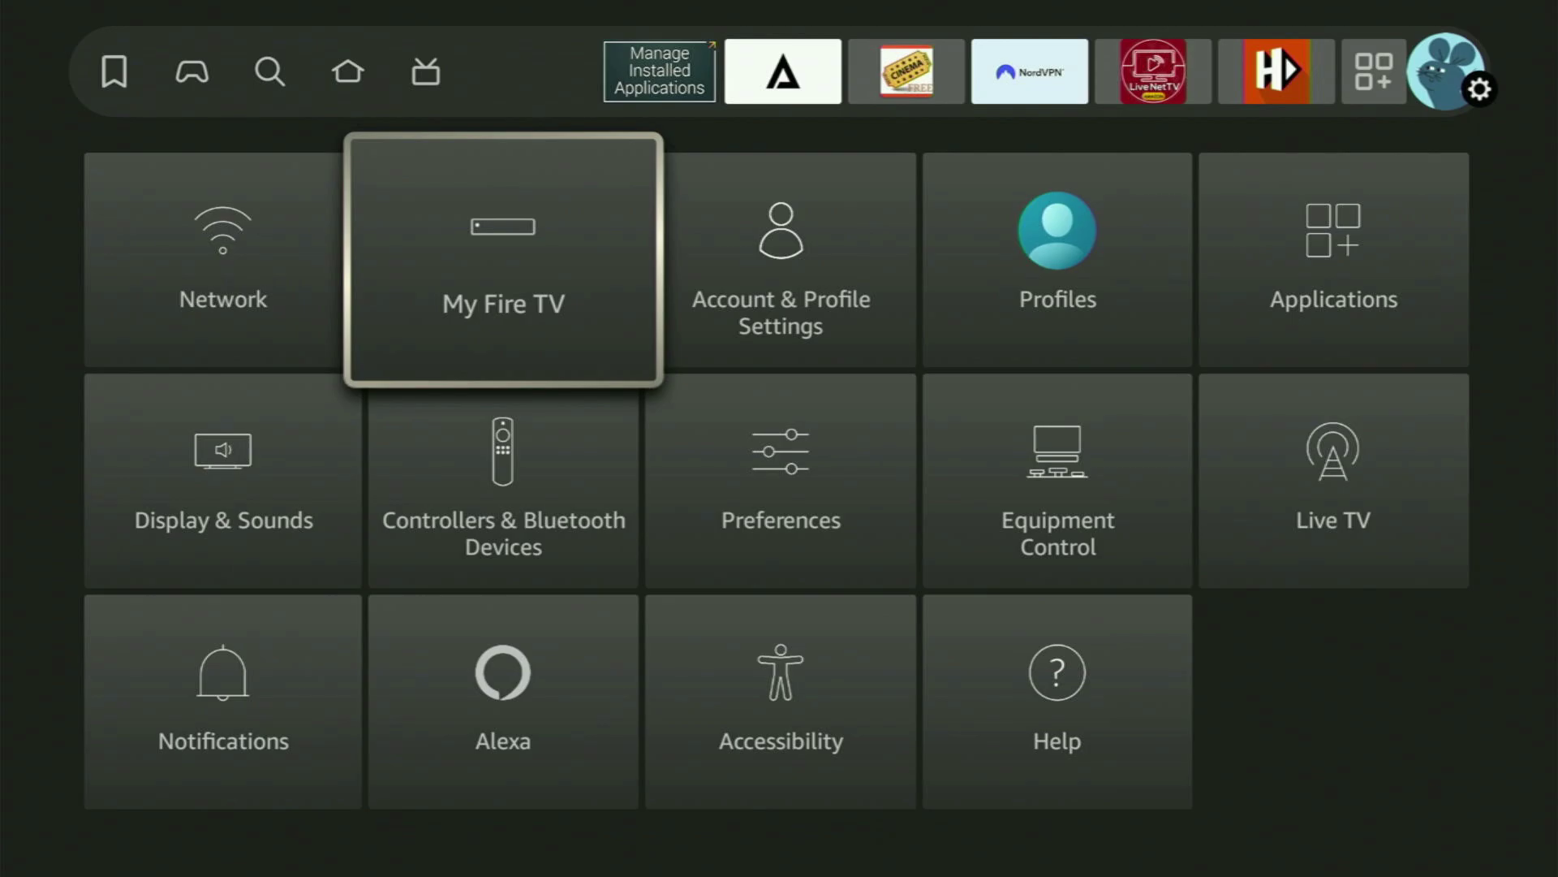
key("Return")
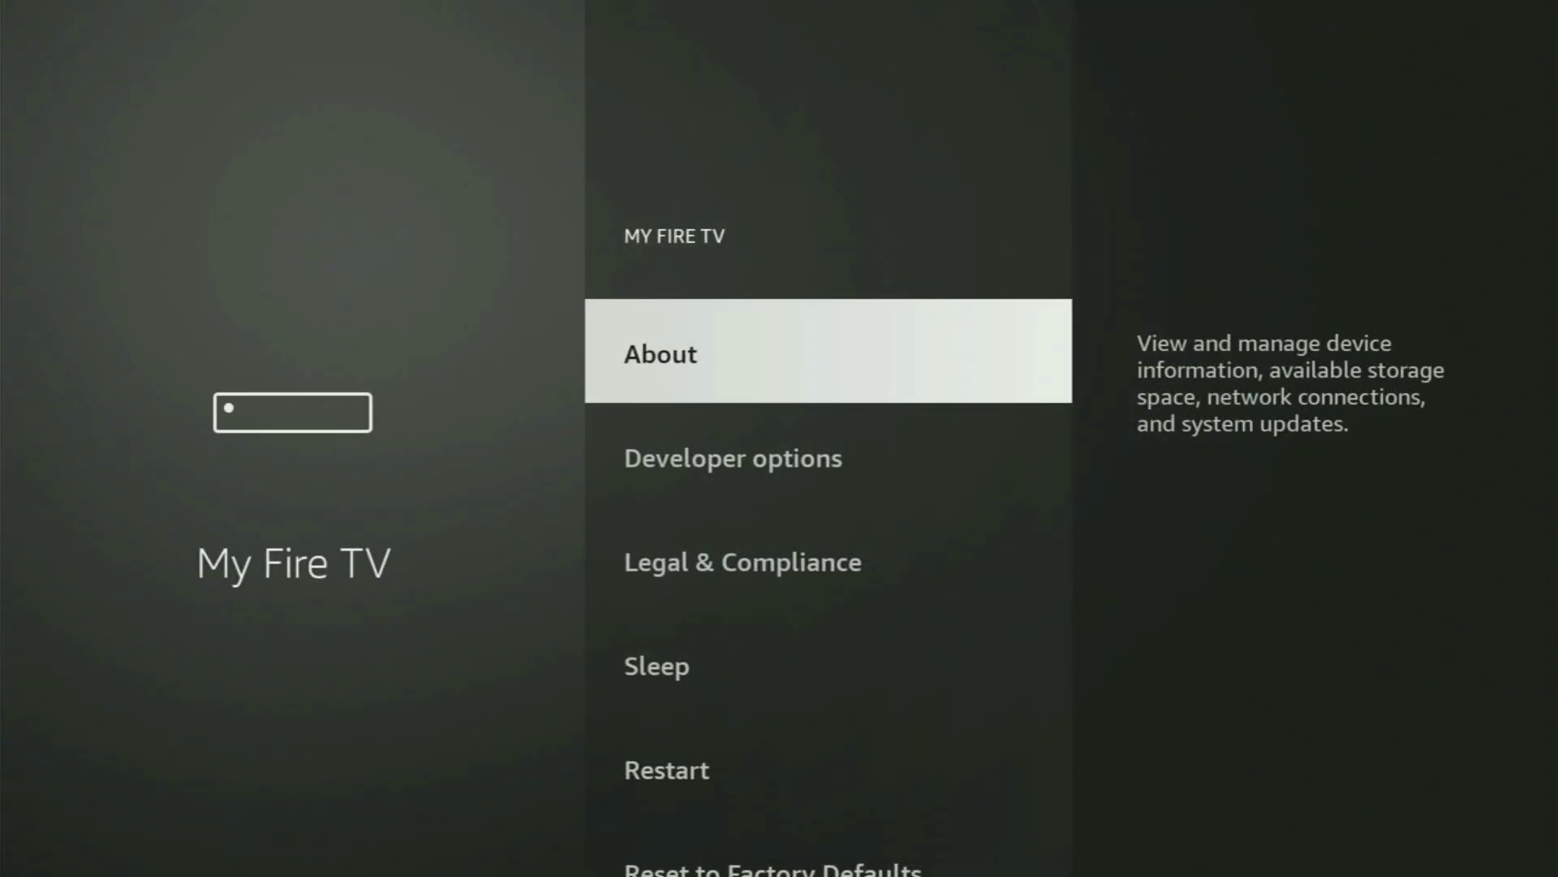
Look through the My Fire TV options from About to Reset to Factory Defaults
key("Down")
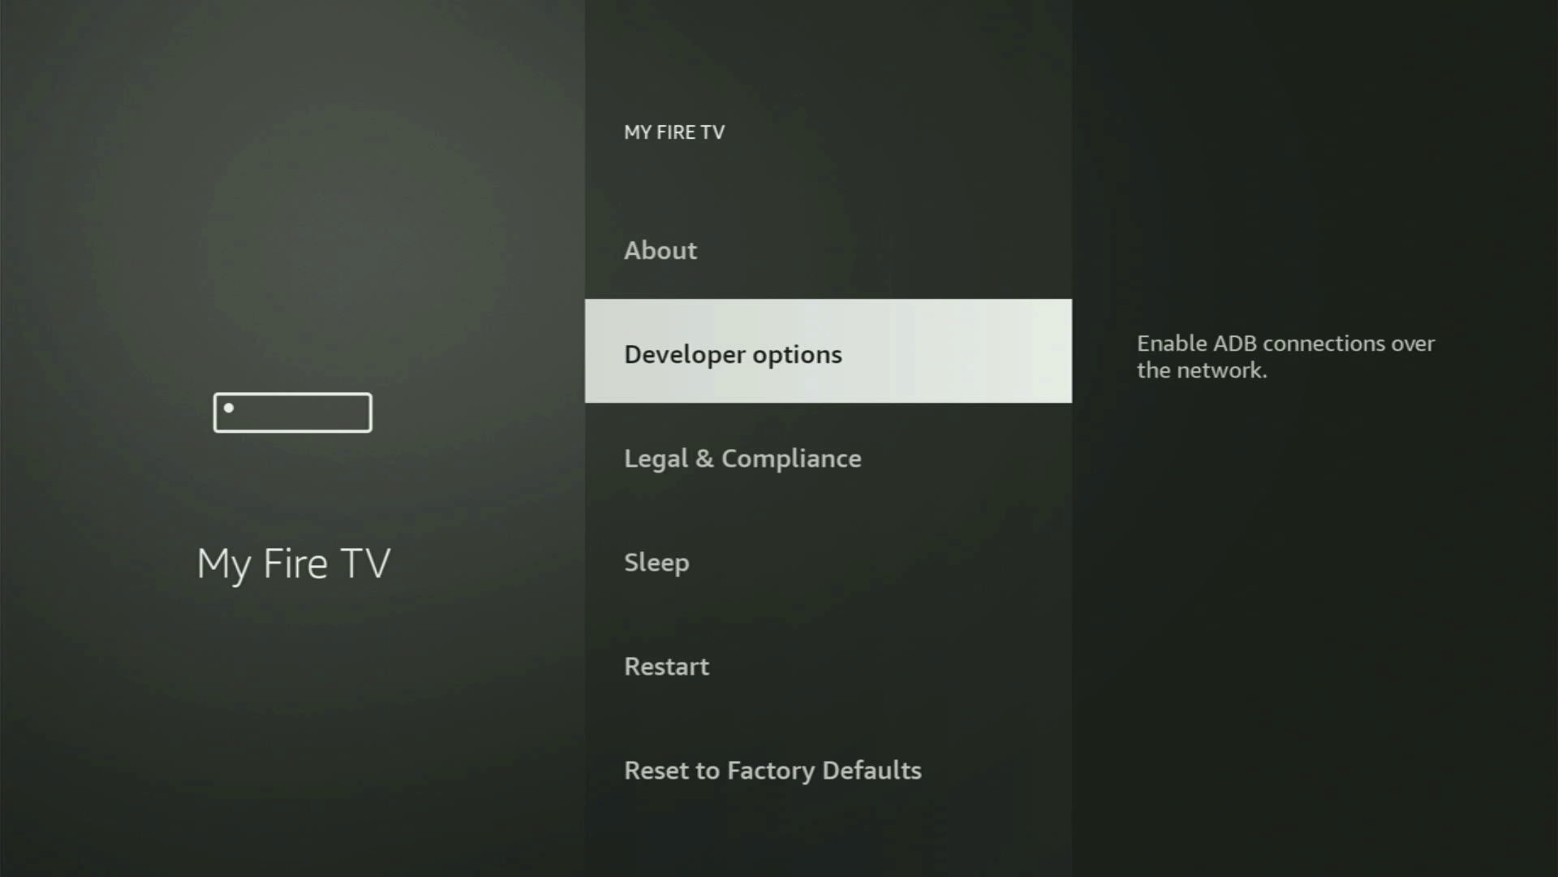
key("Down")
key("Down")
key("Down")
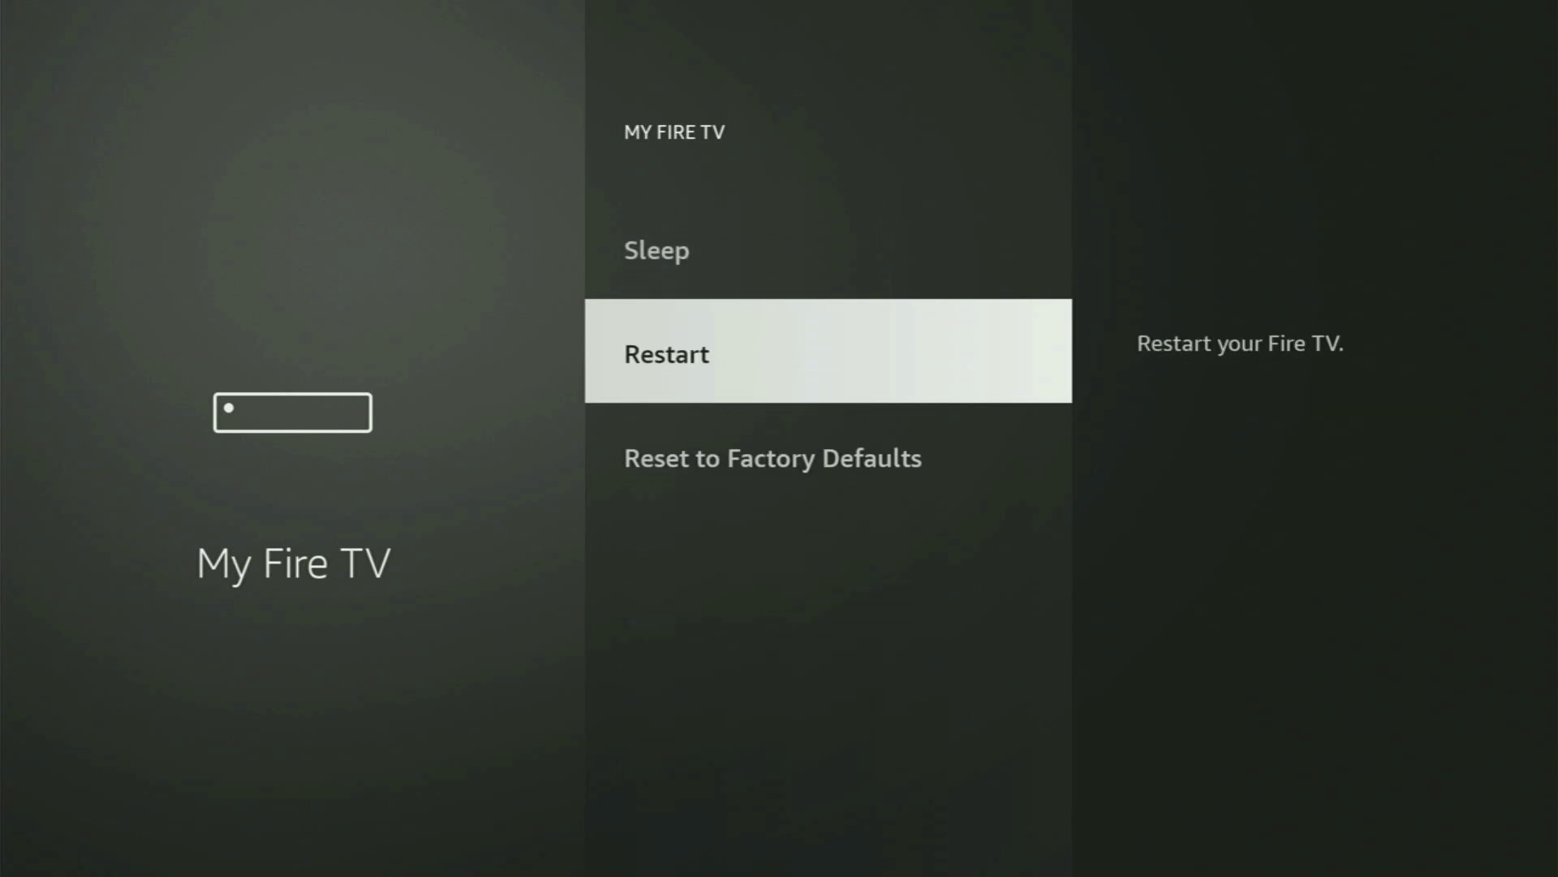
key("Down")
key("Up")
key("Up")
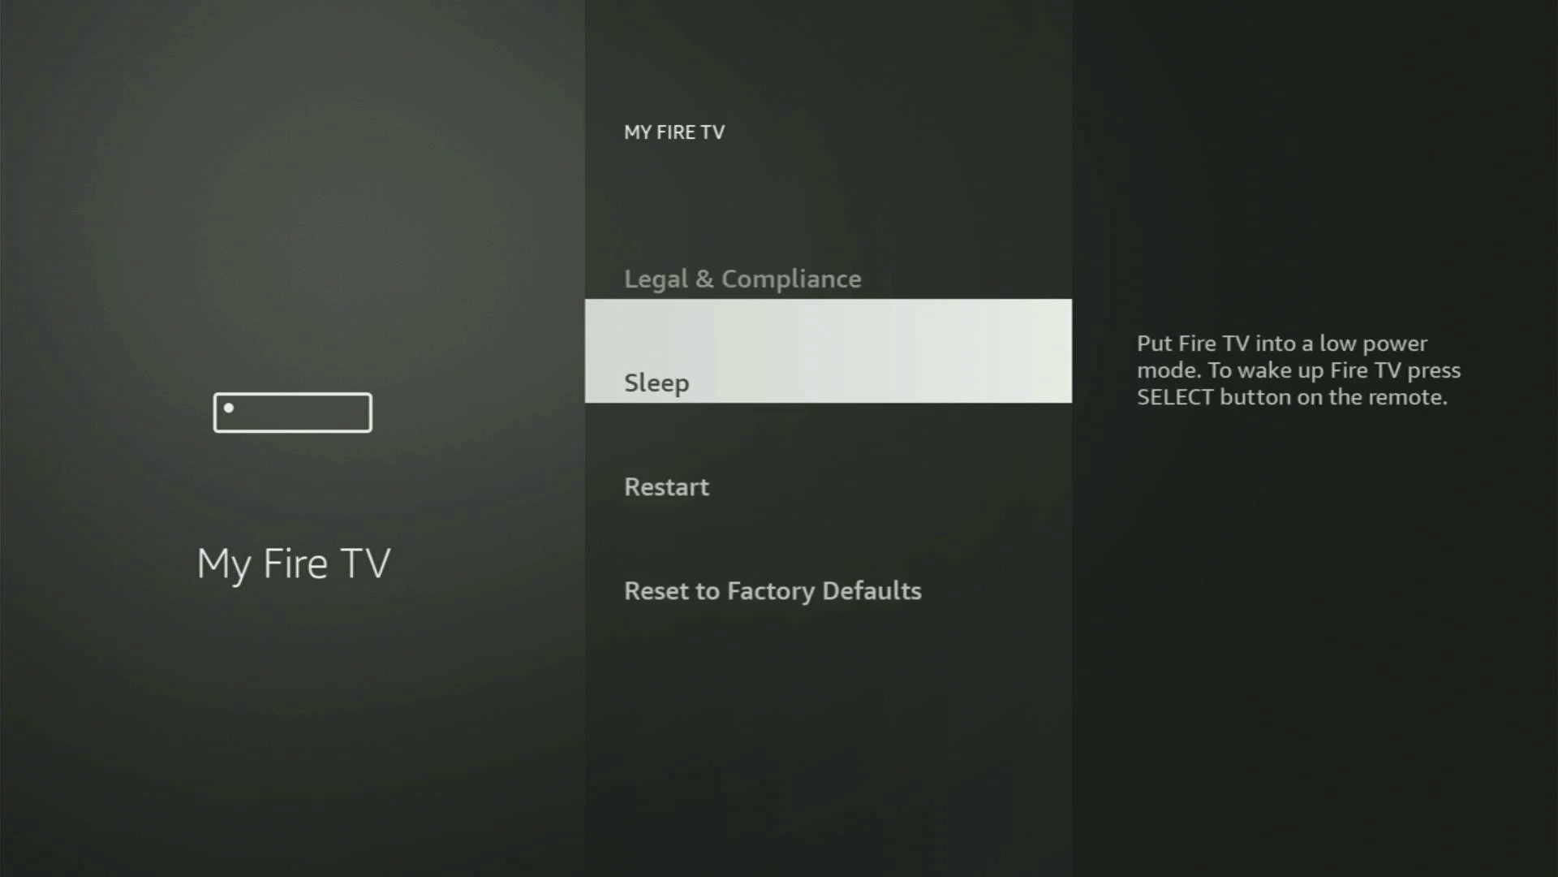
key("Up")
key("Up")
key("Up")
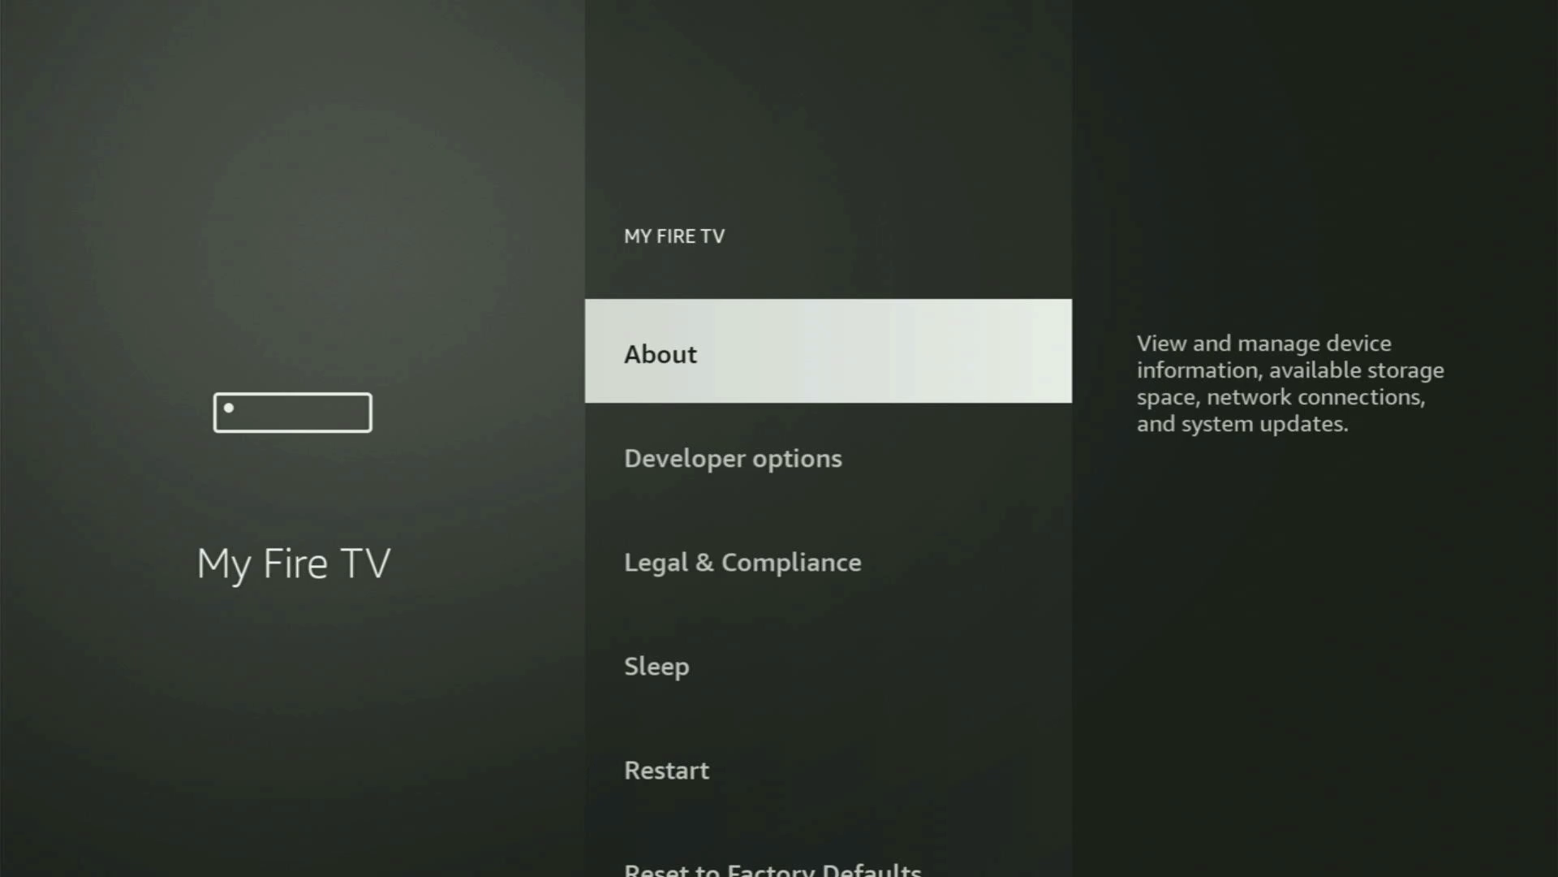
key("Down")
key("Down")
key("Down")
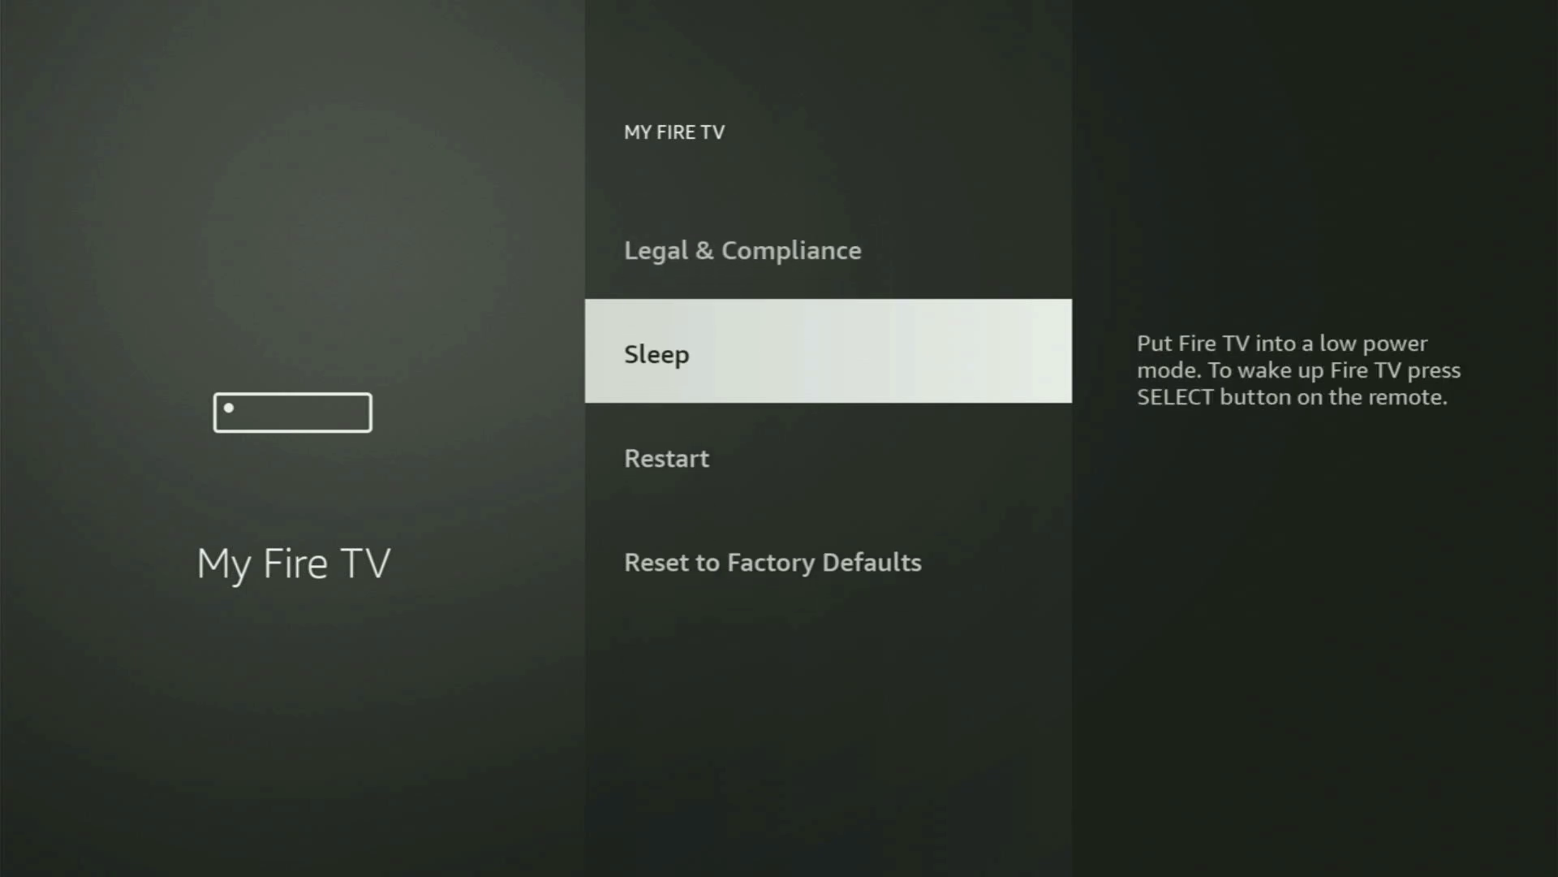
key("Down")
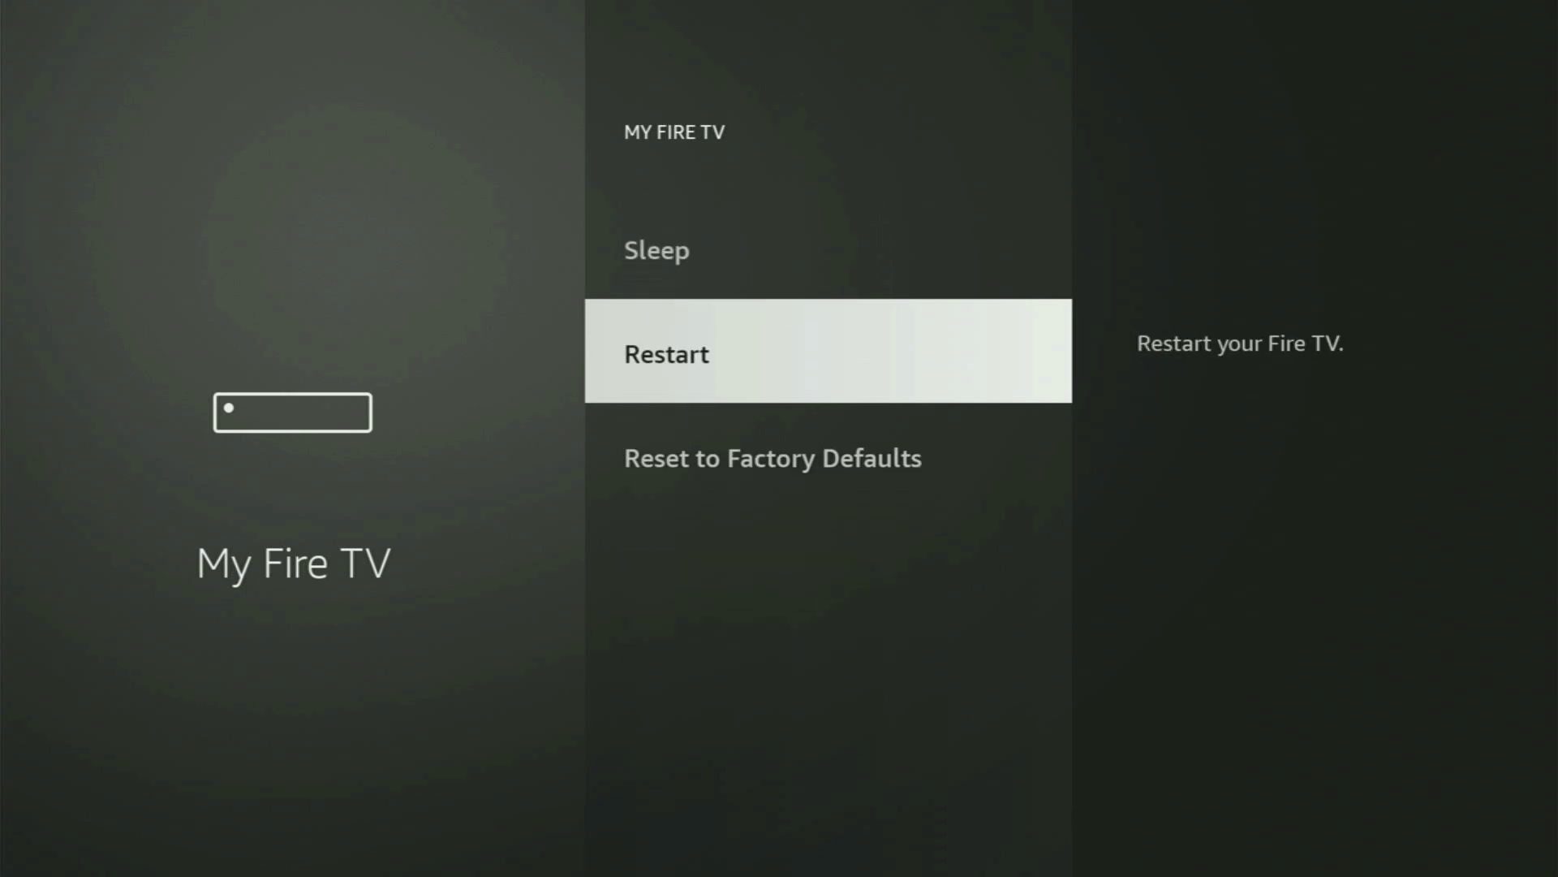
Open the About page and select the Fire TV entry repeatedly to unlock the developer options
key("Up")
key("Up")
key("Up")
key("Up")
key("Return")
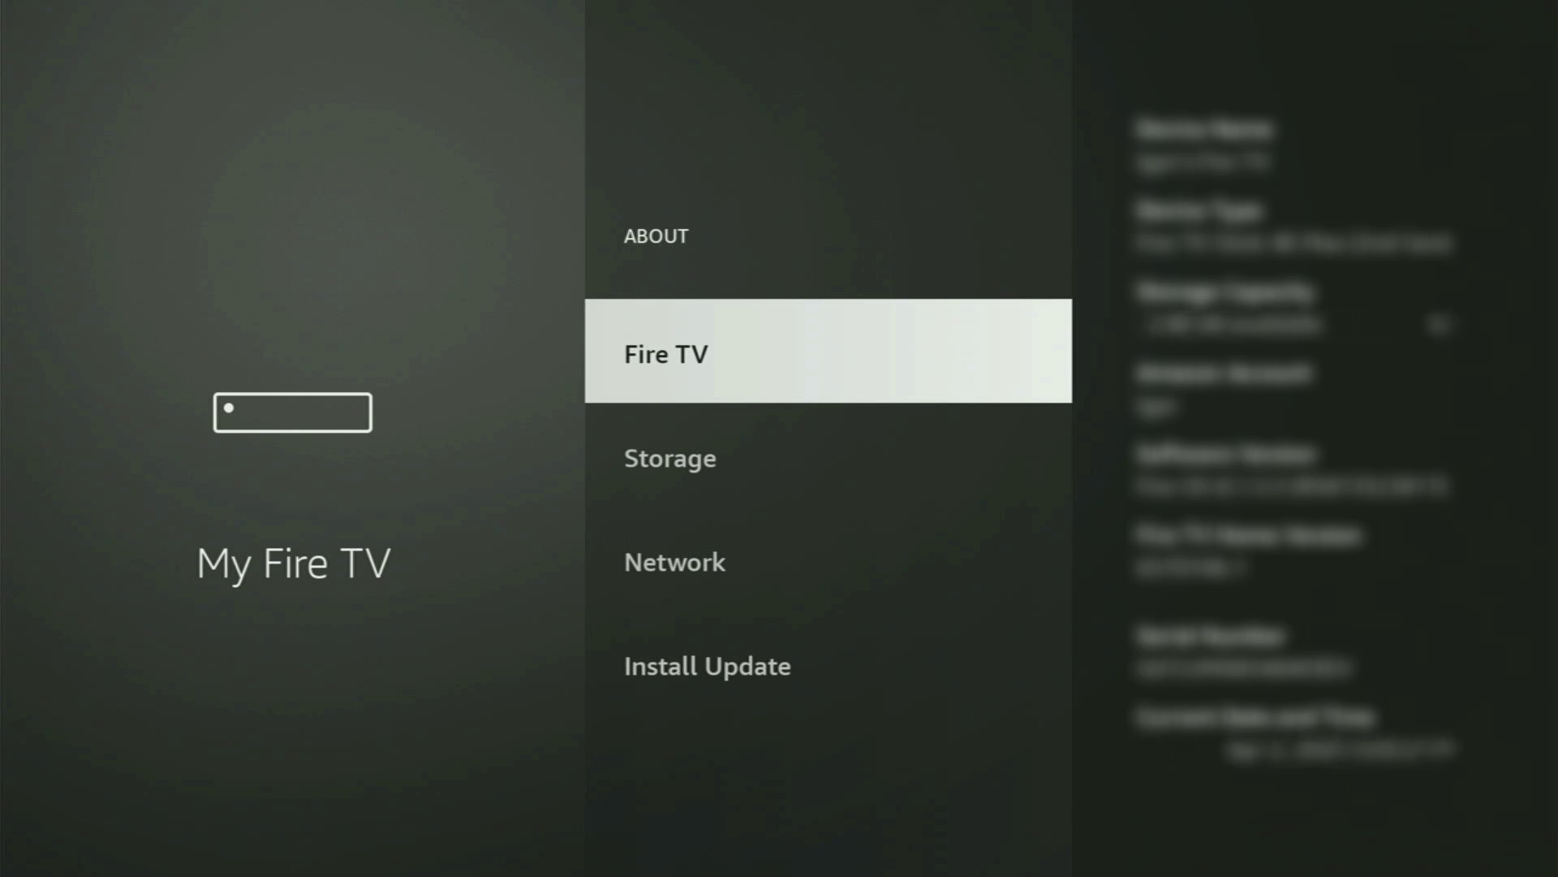
key("Return")
key("Return")
key("Return")
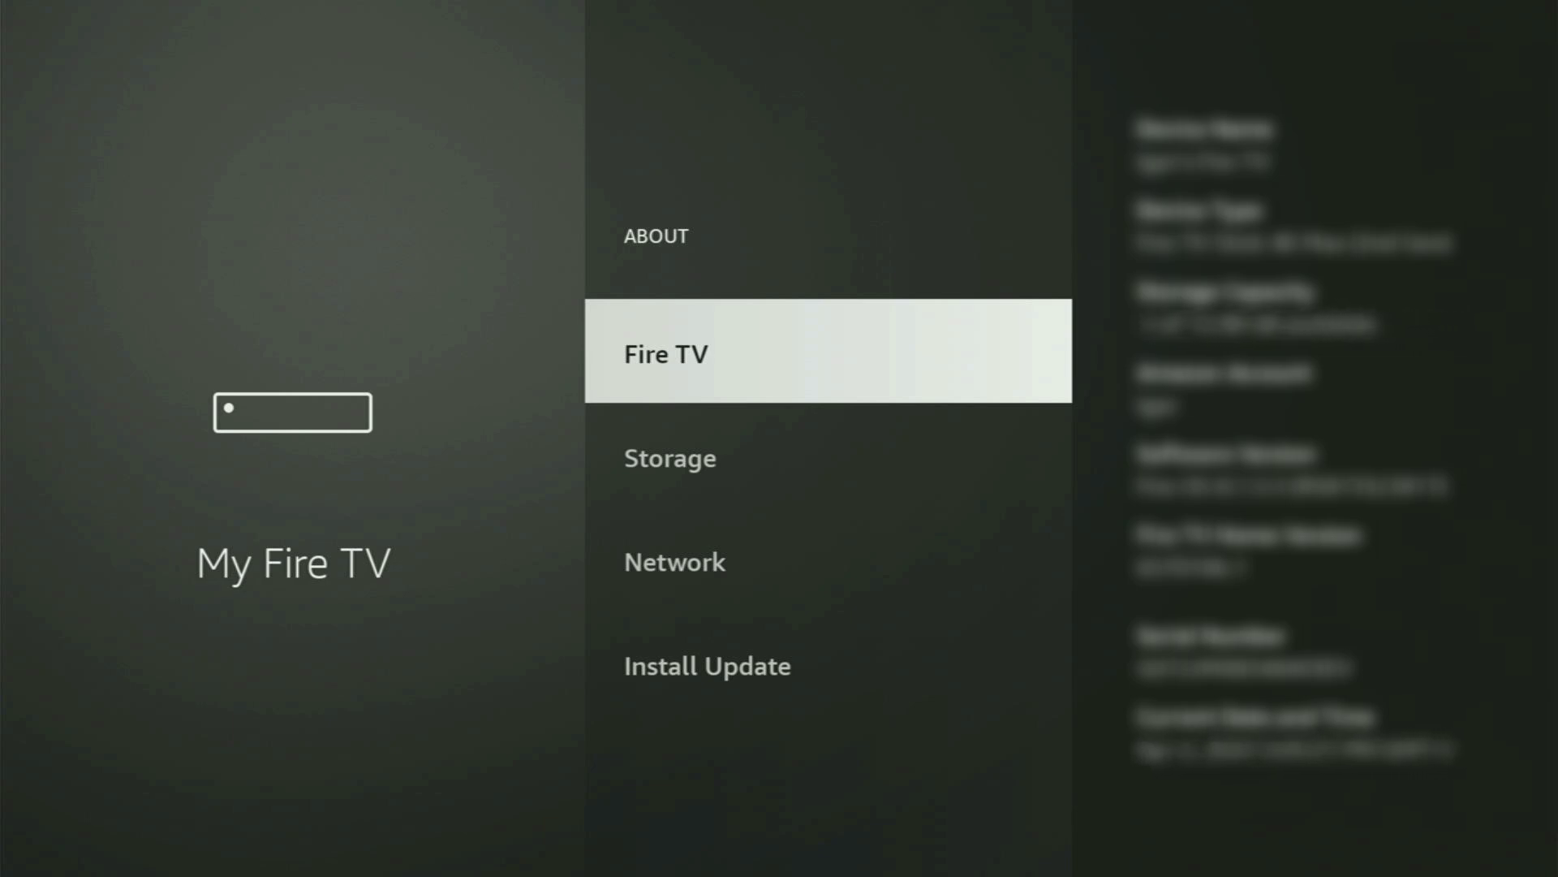
Go back to My Fire TV, open Developer options and make sure ADB debugging is ON
key("Escape")
key("Down")
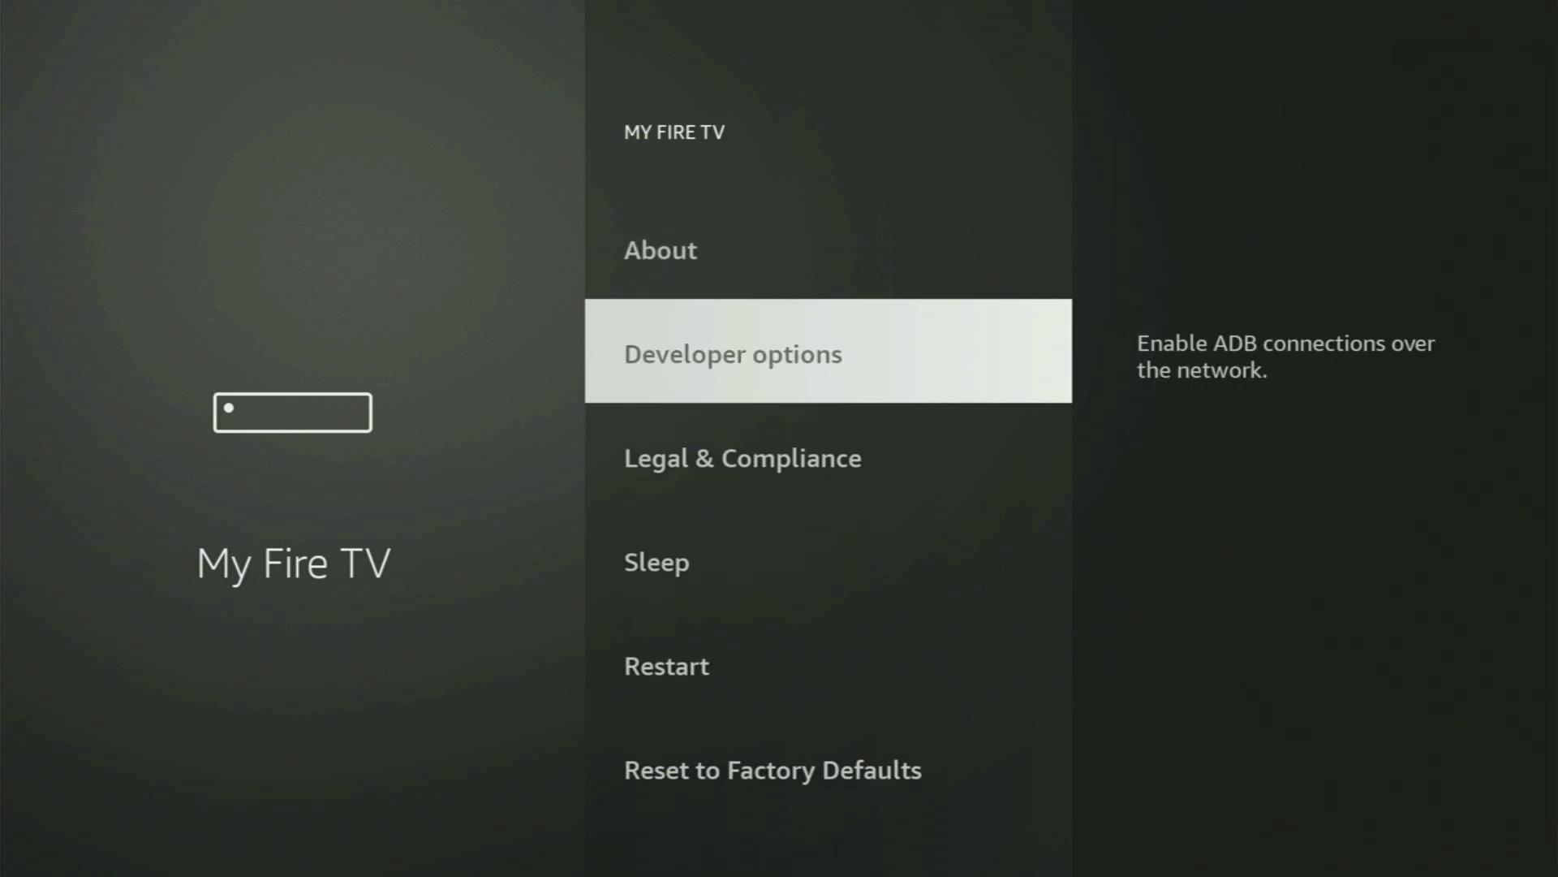
key("Return")
key("Return")
key("Return")
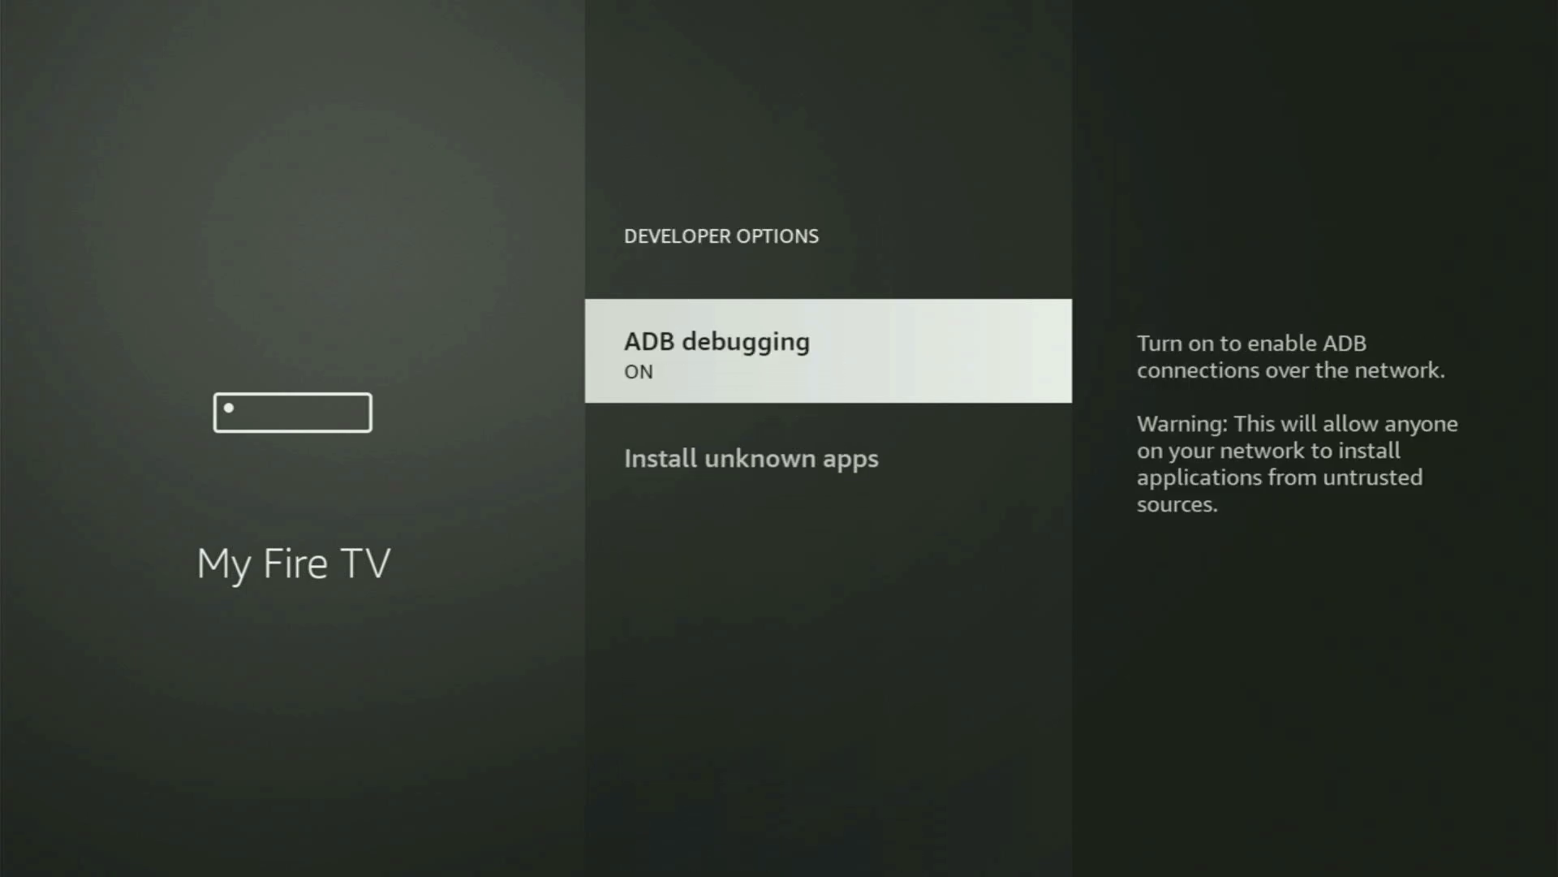
Open Install unknown apps and make sure the permission for Downloader is ON
key("Down")
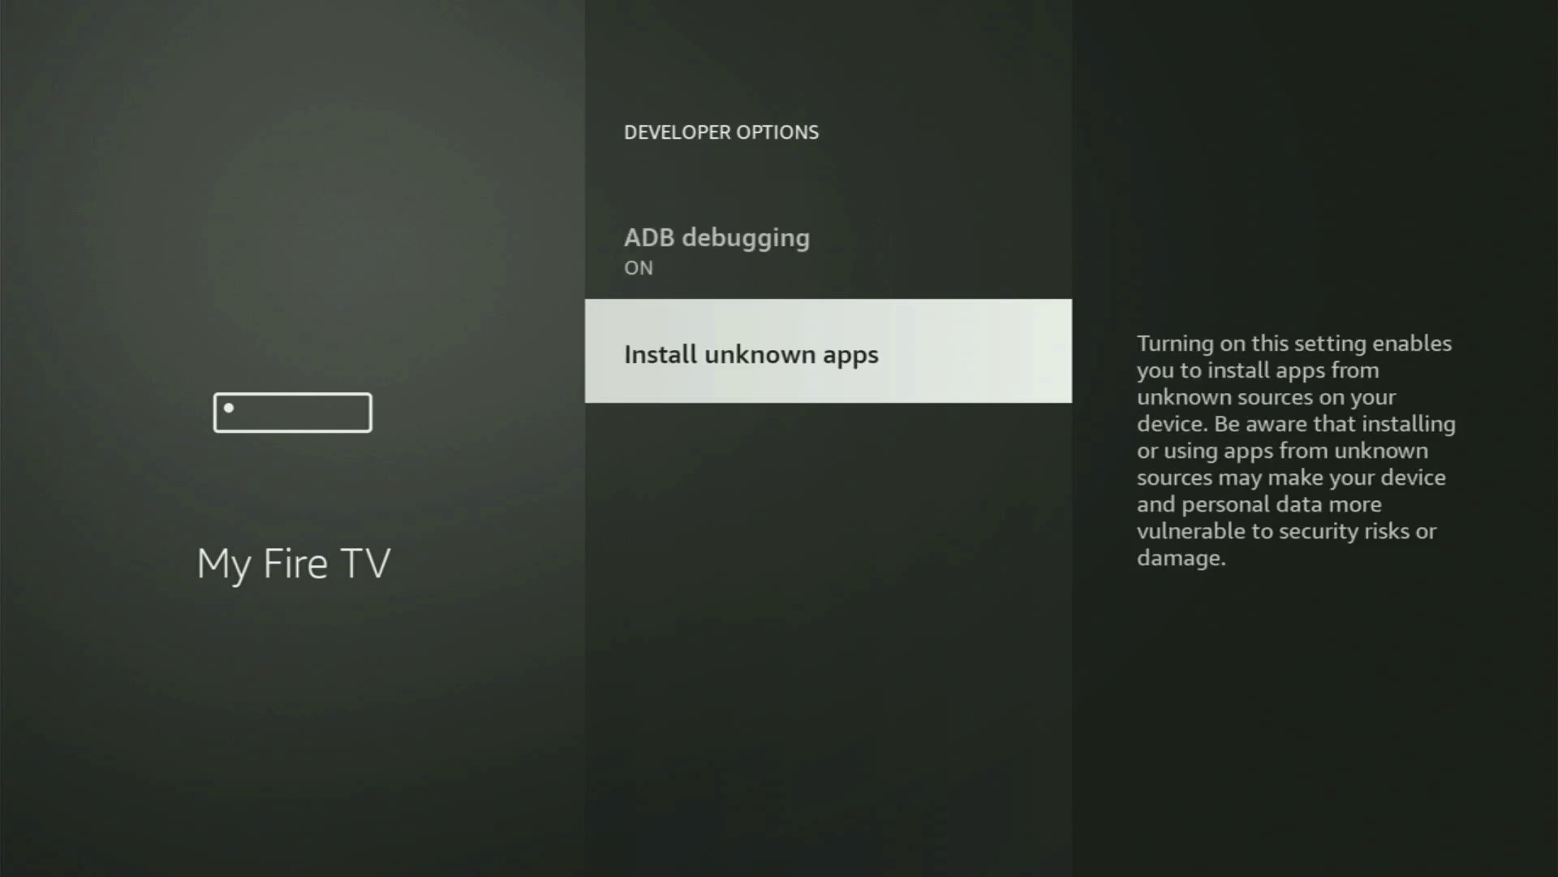
key("Return")
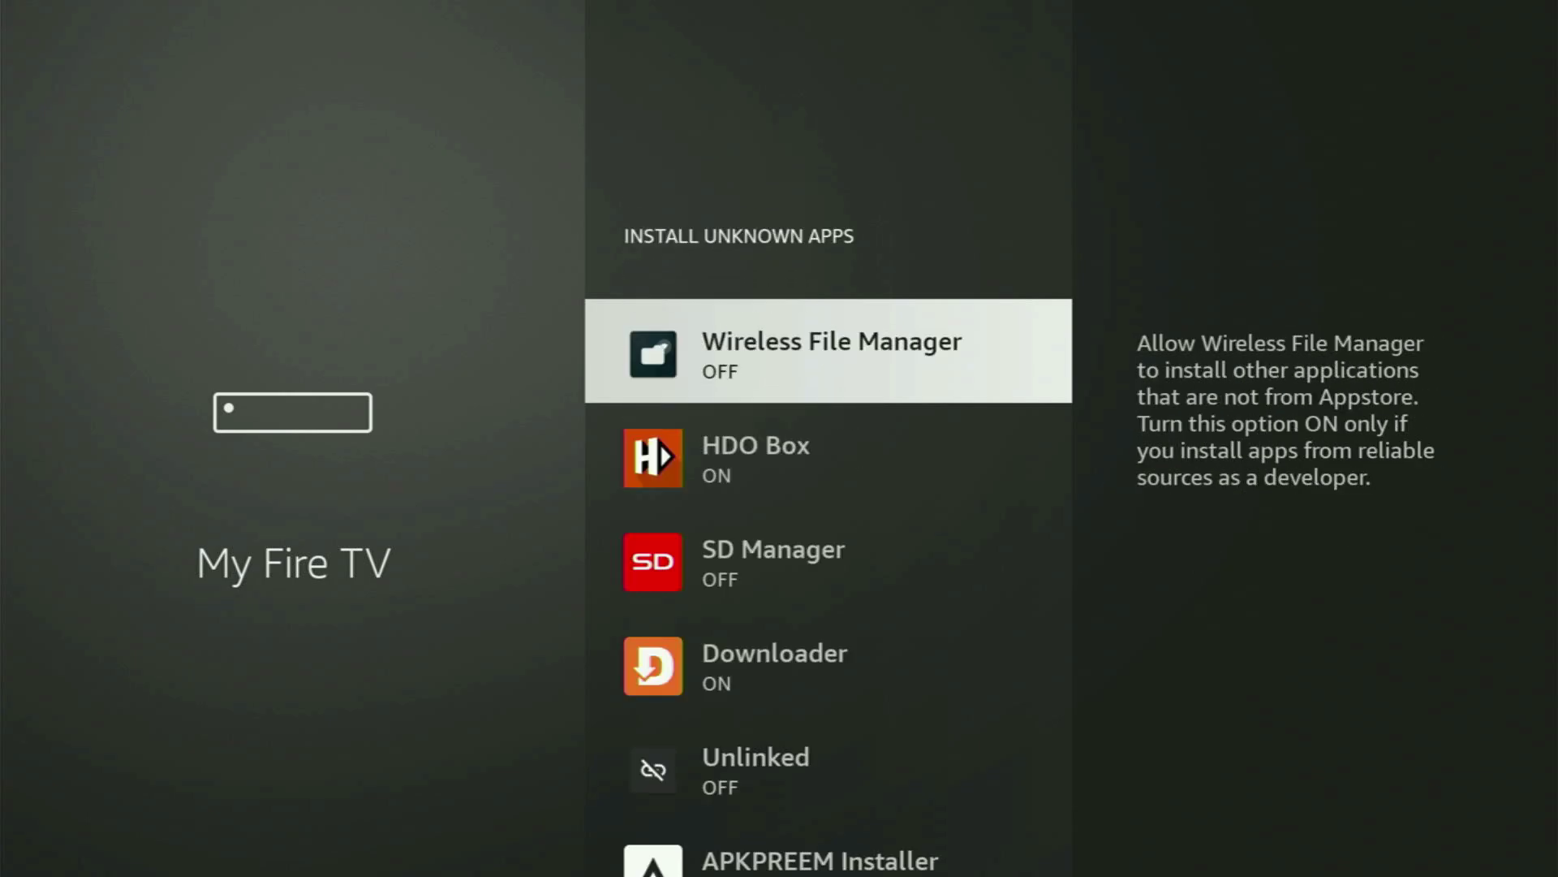
key("Down")
key("Down")
key("Down")
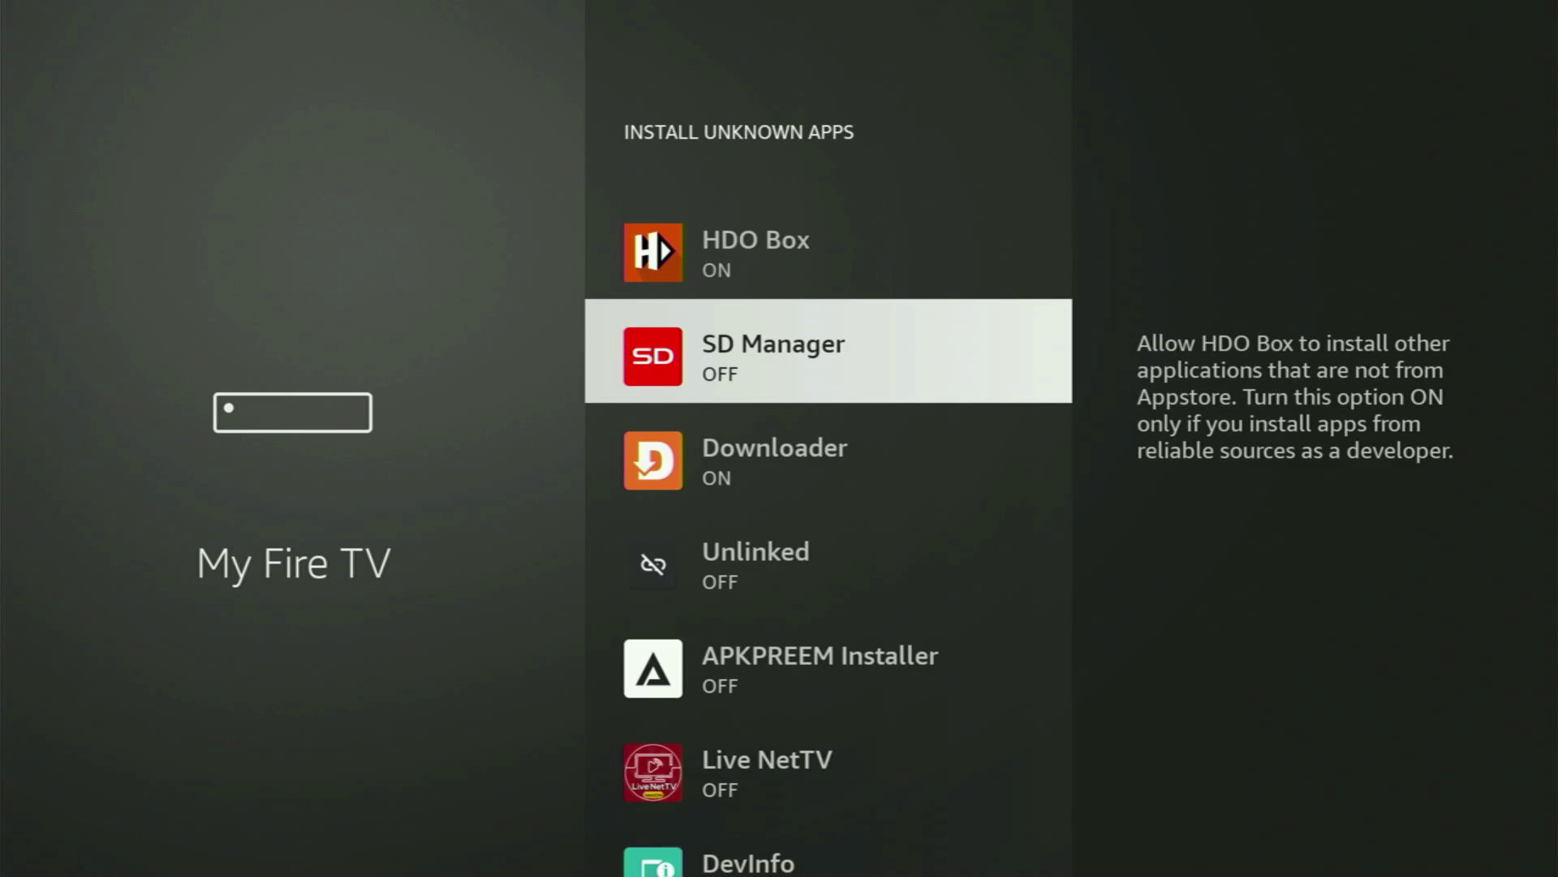
key("Return")
key("Return")
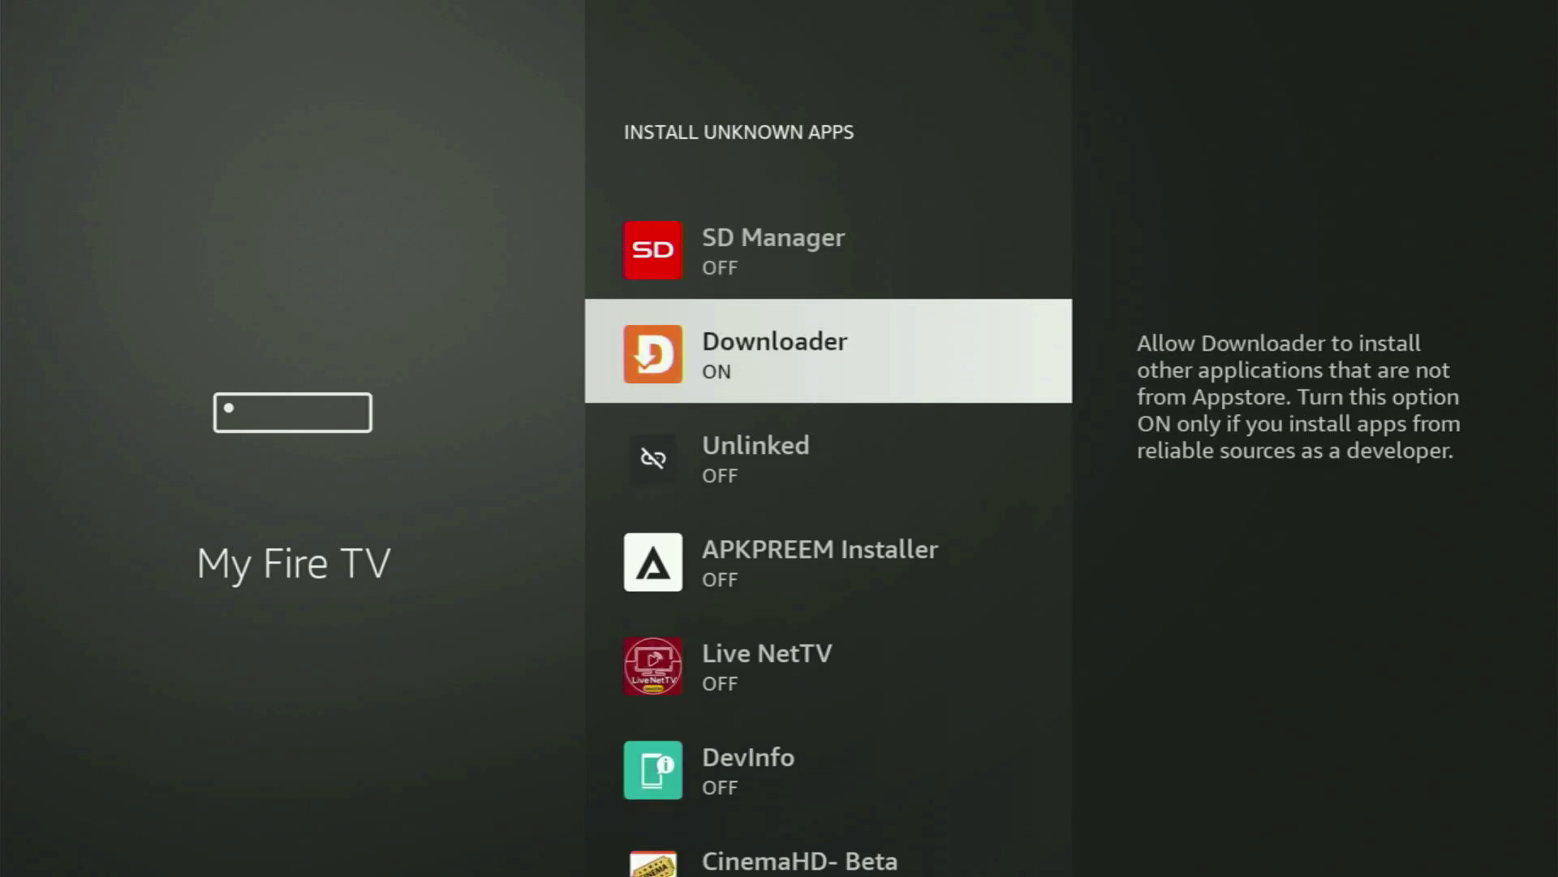
Examine which apps in the Install unknown apps list are allowed to install other applications
key("Down")
key("Down")
key("Down")
key("Down")
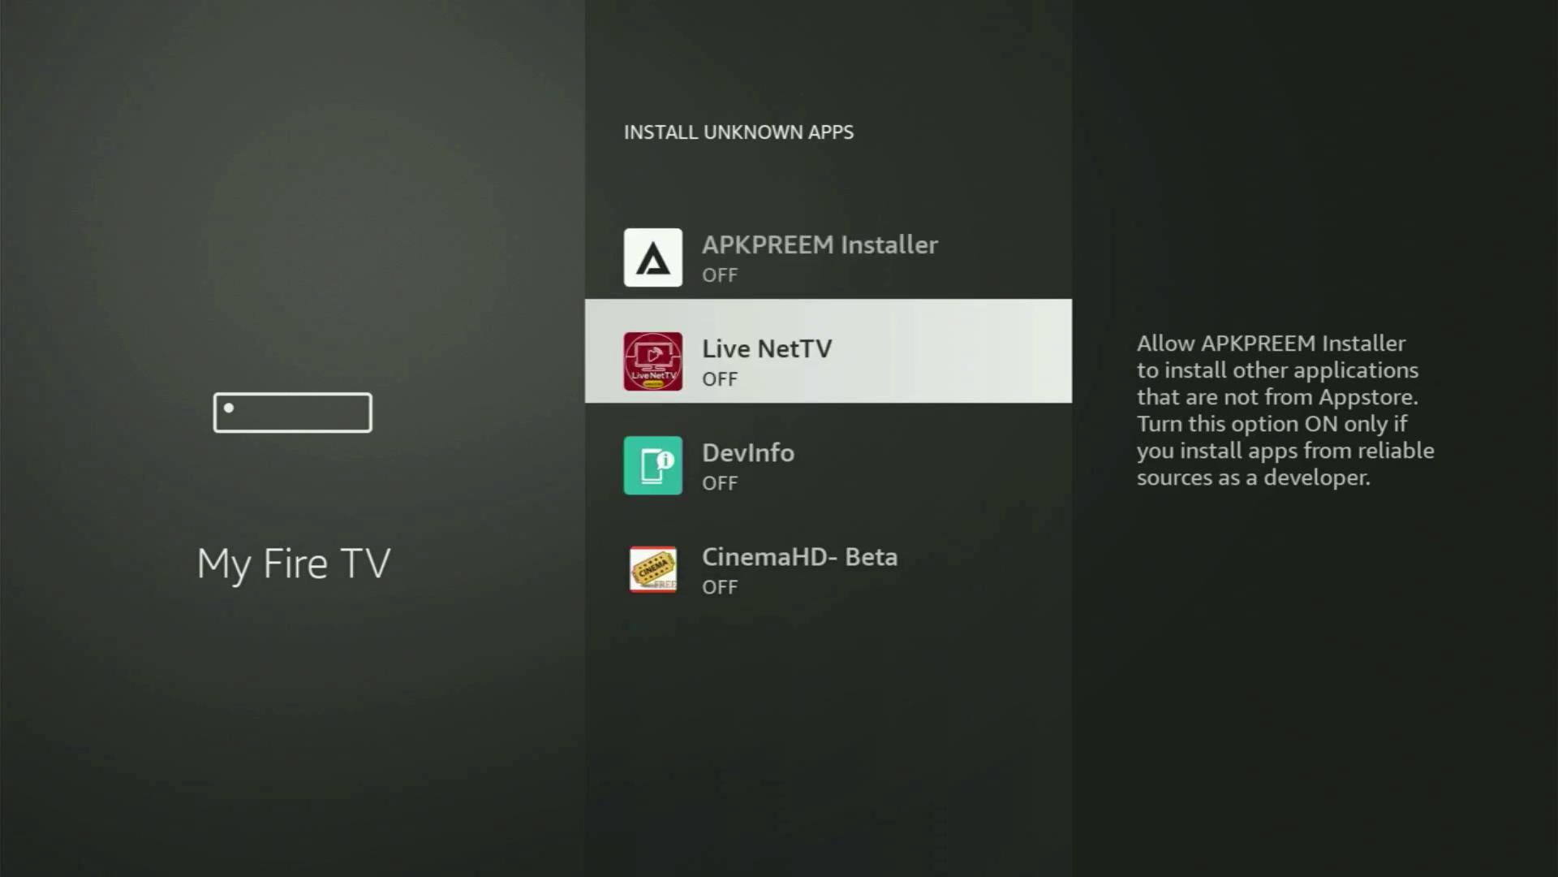
key("Down")
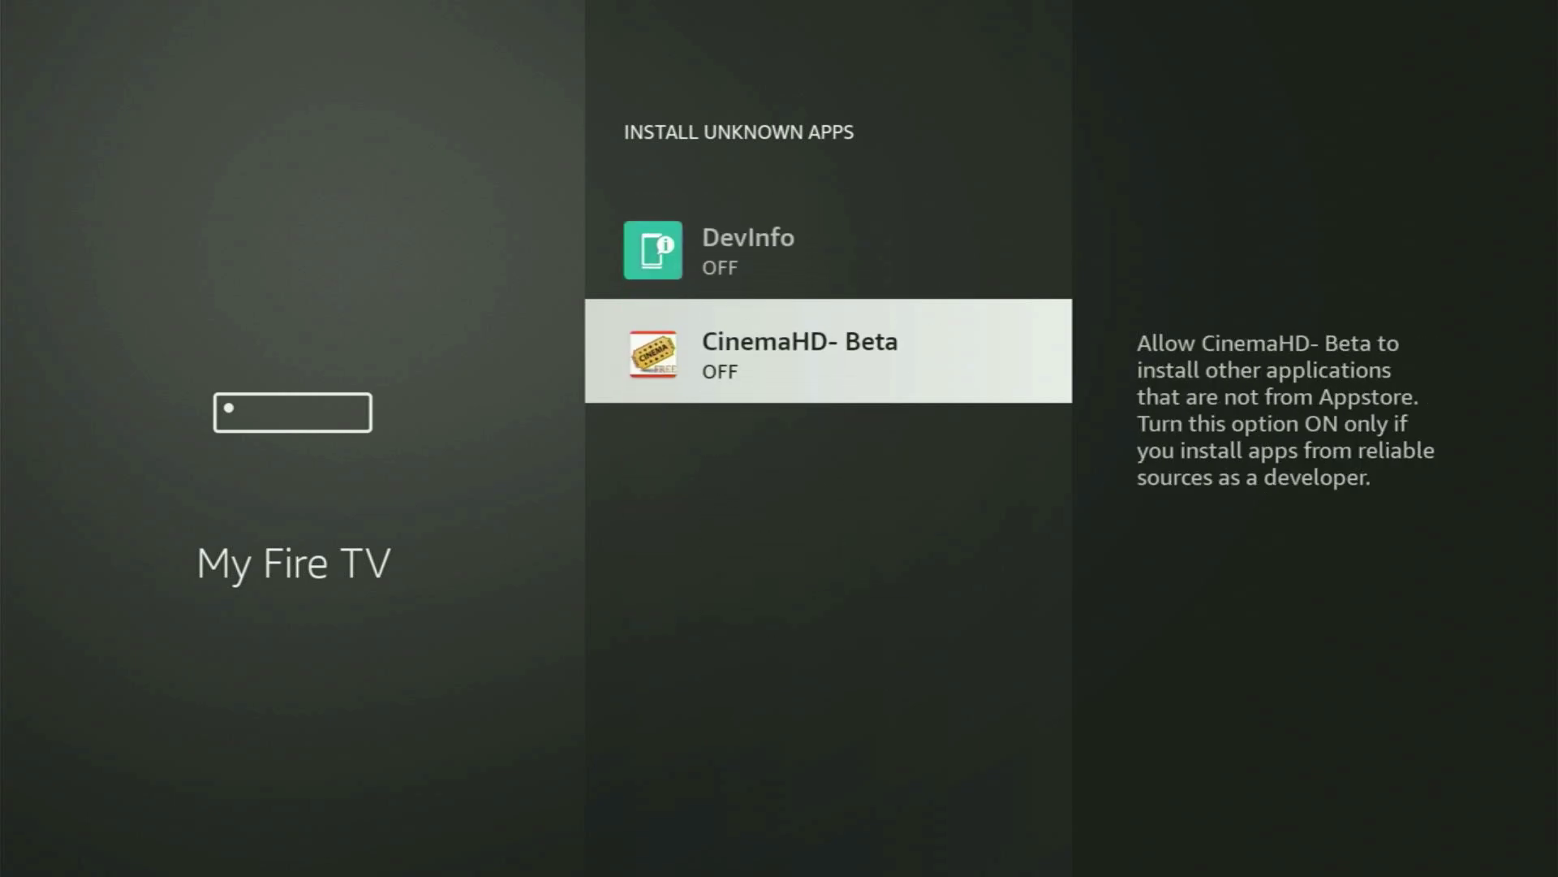
key("Up")
key("Up")
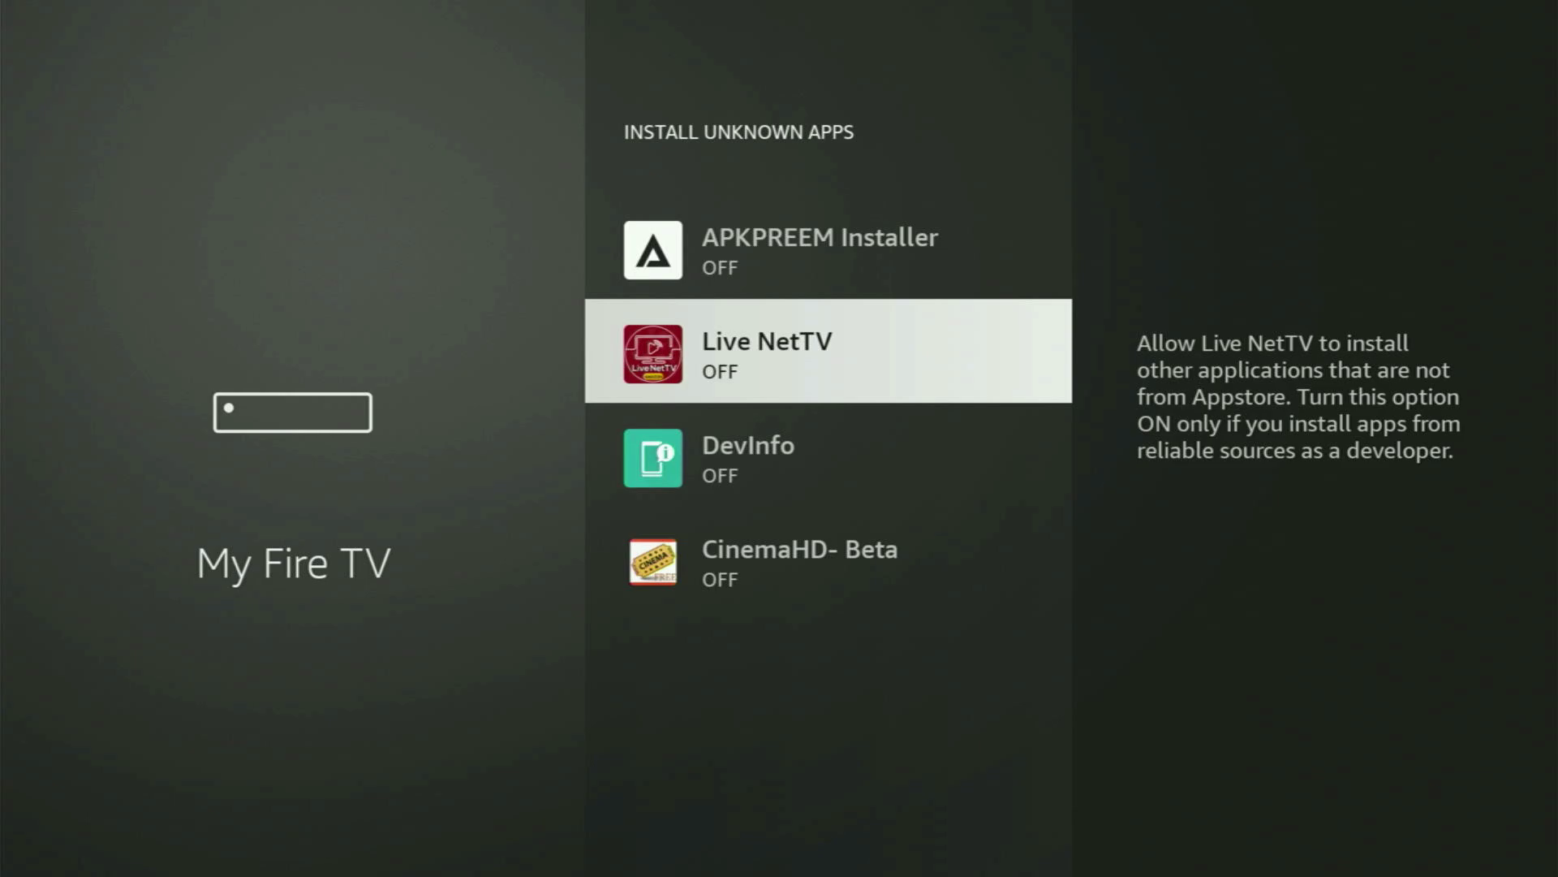
key("Up")
key("Up")
key("Up")
key("Up")
key("Up")
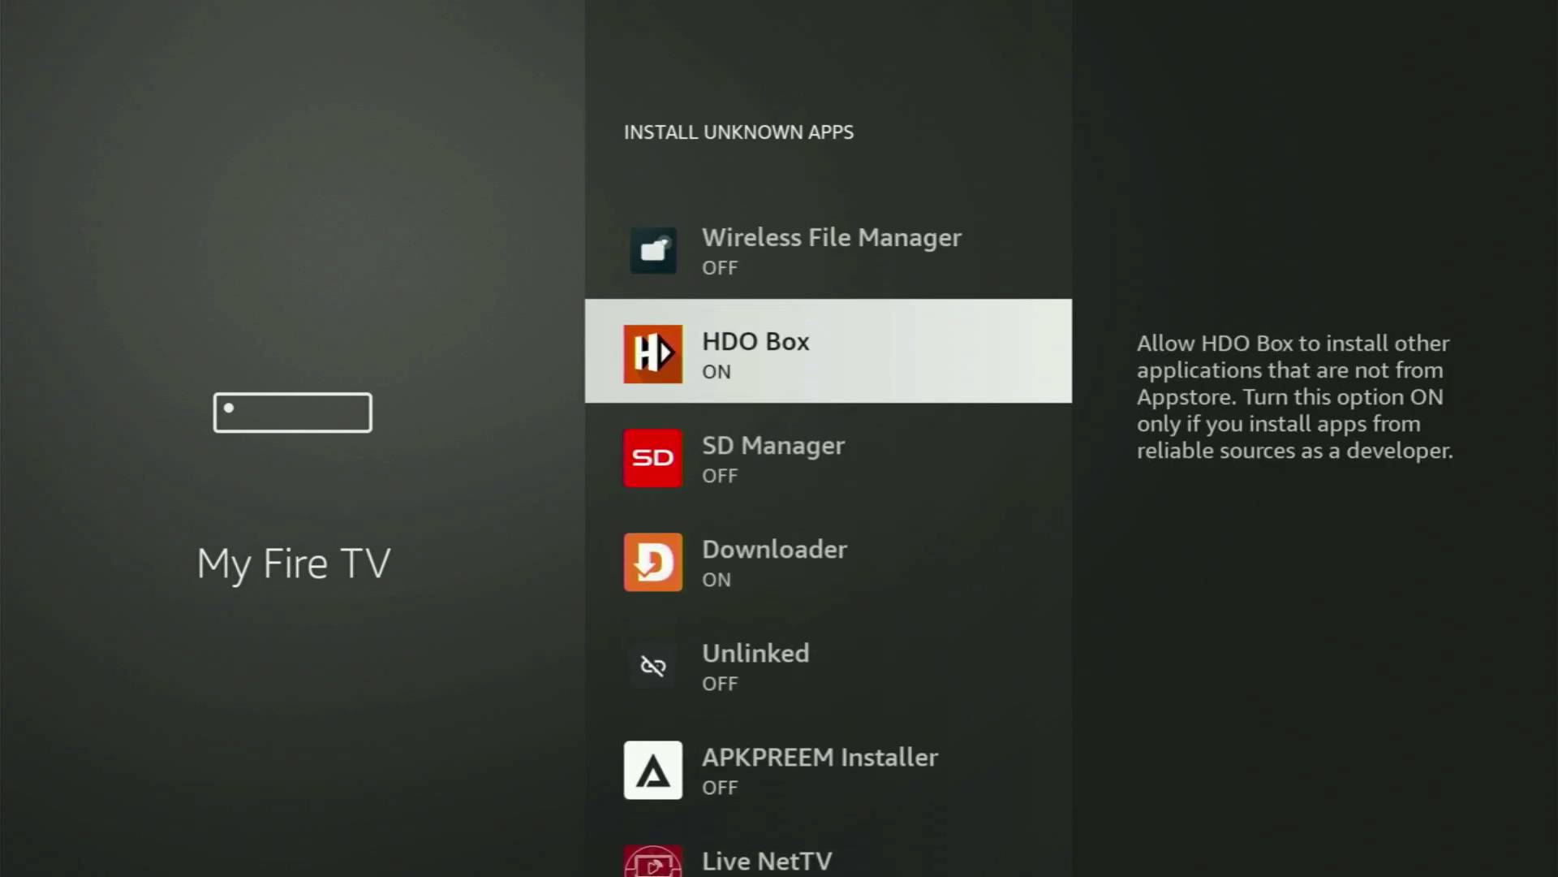
key("Up")
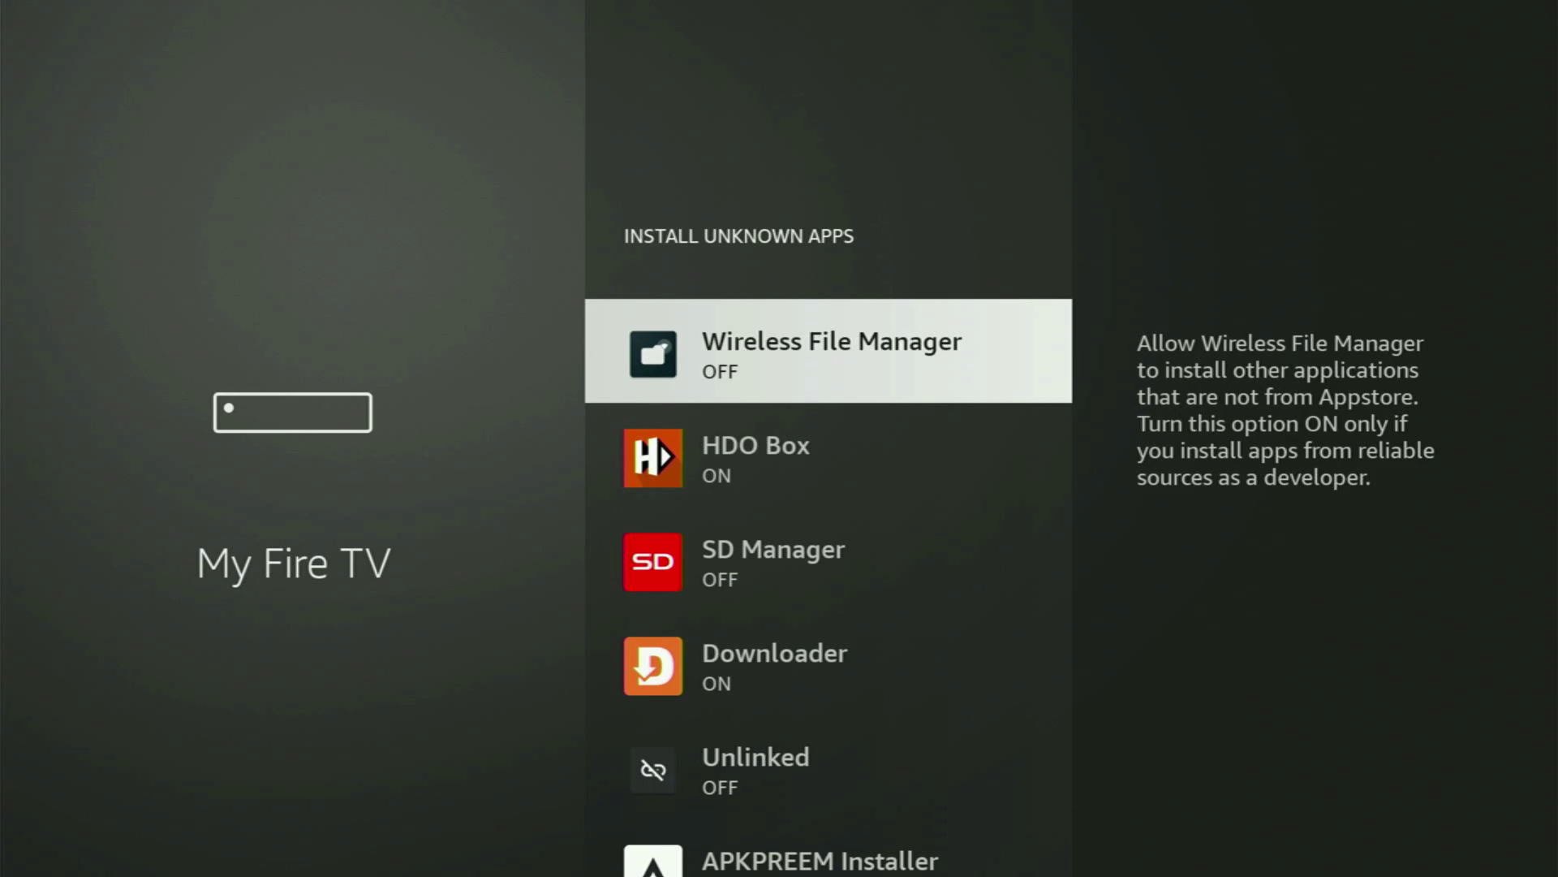
key("Down")
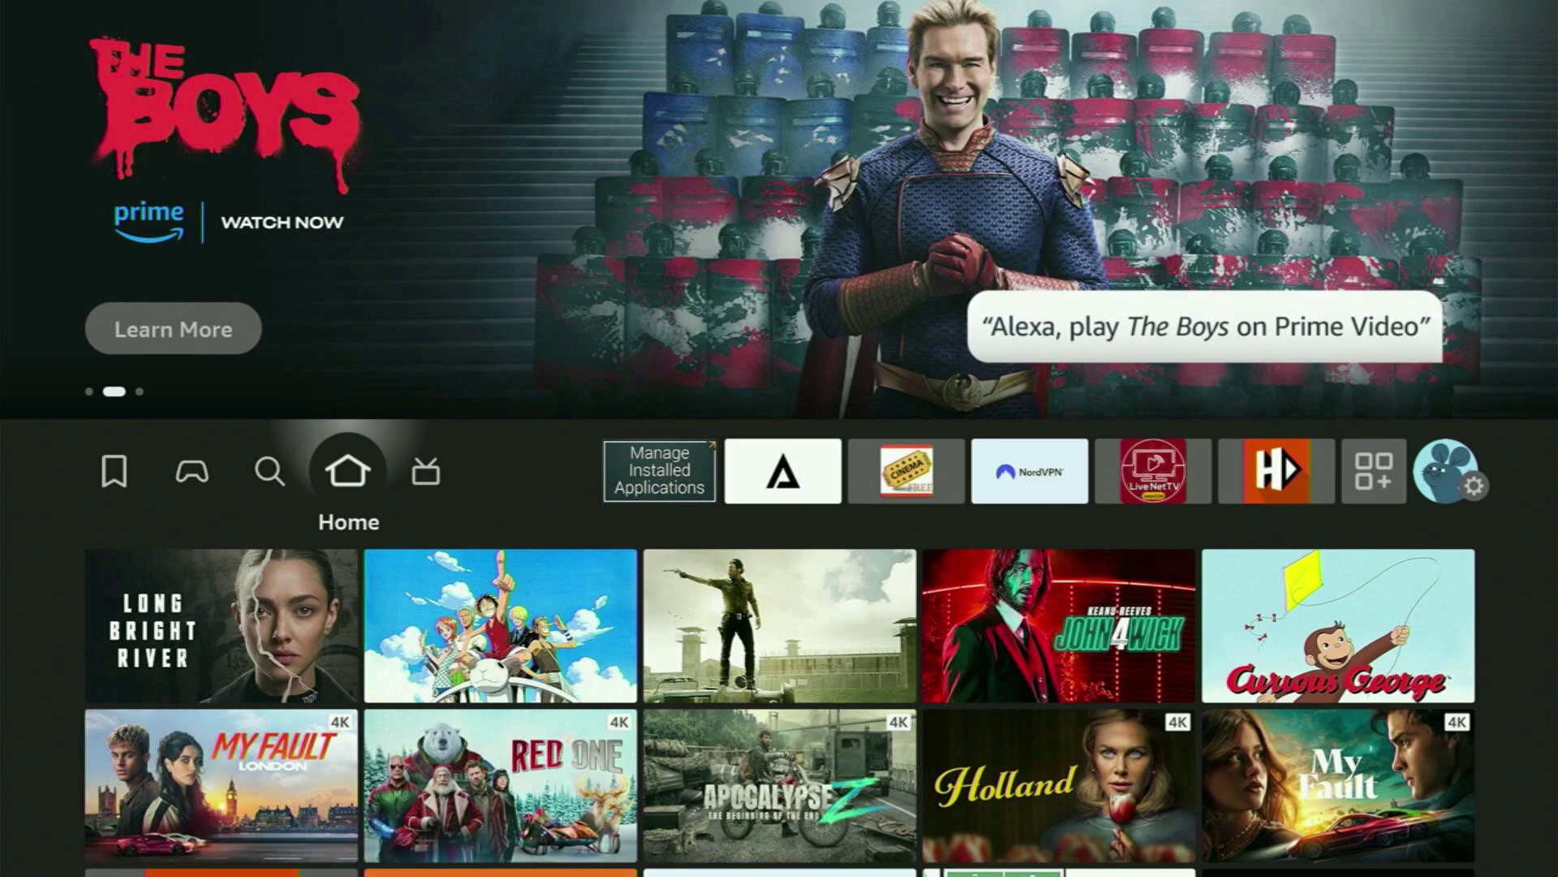
Open the full Your Apps & Channels list from the Fire TV home screen
key("Right")
key("Right")
key("Right")
key("Right")
key("Right")
key("Right")
key("Right")
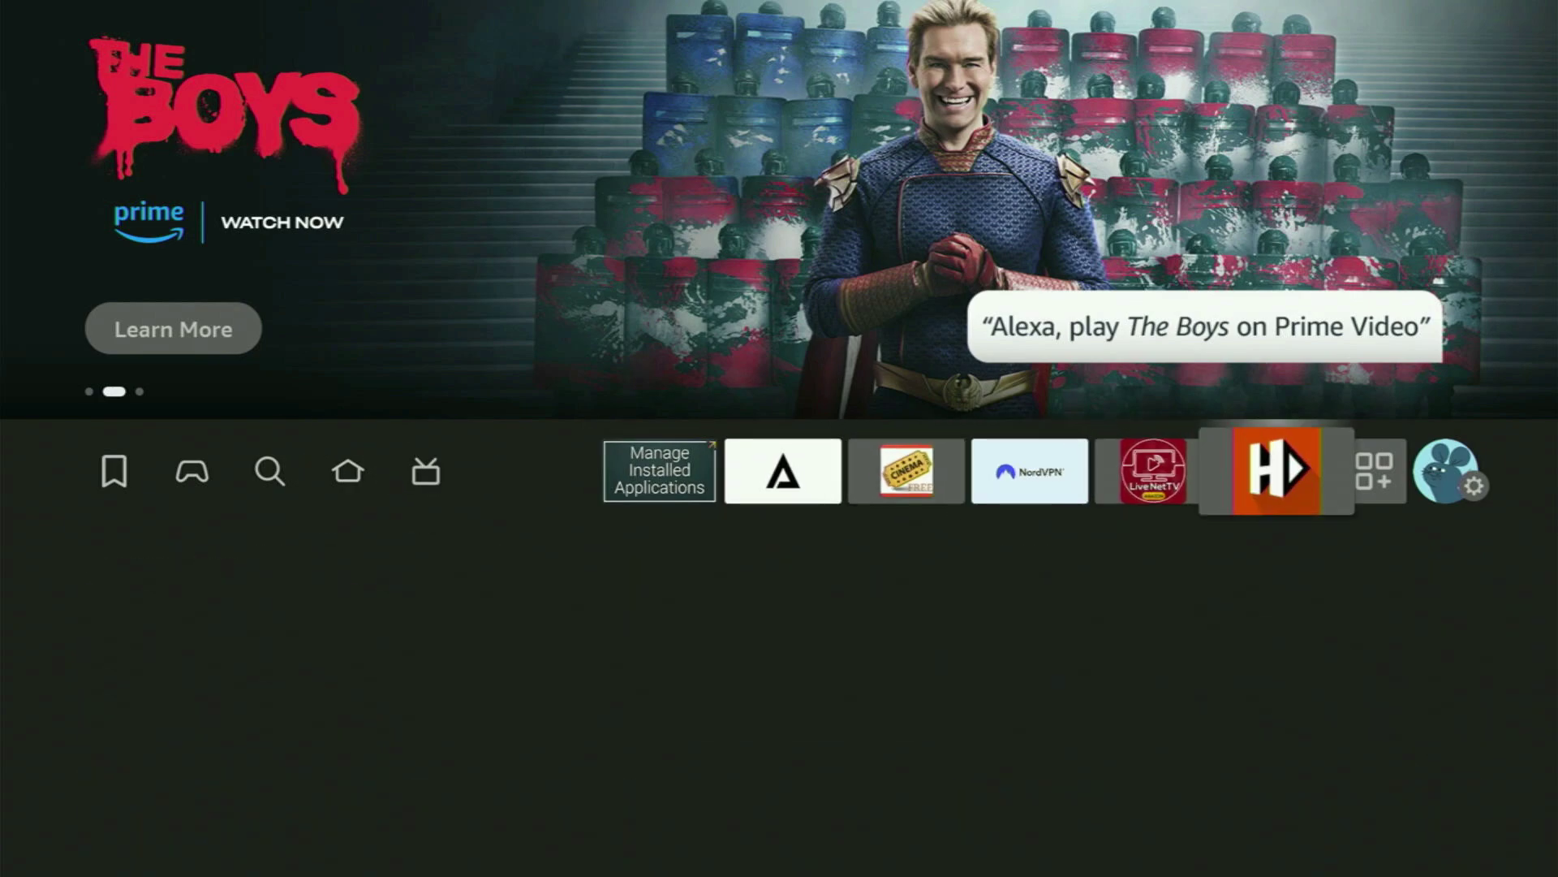
key("Return")
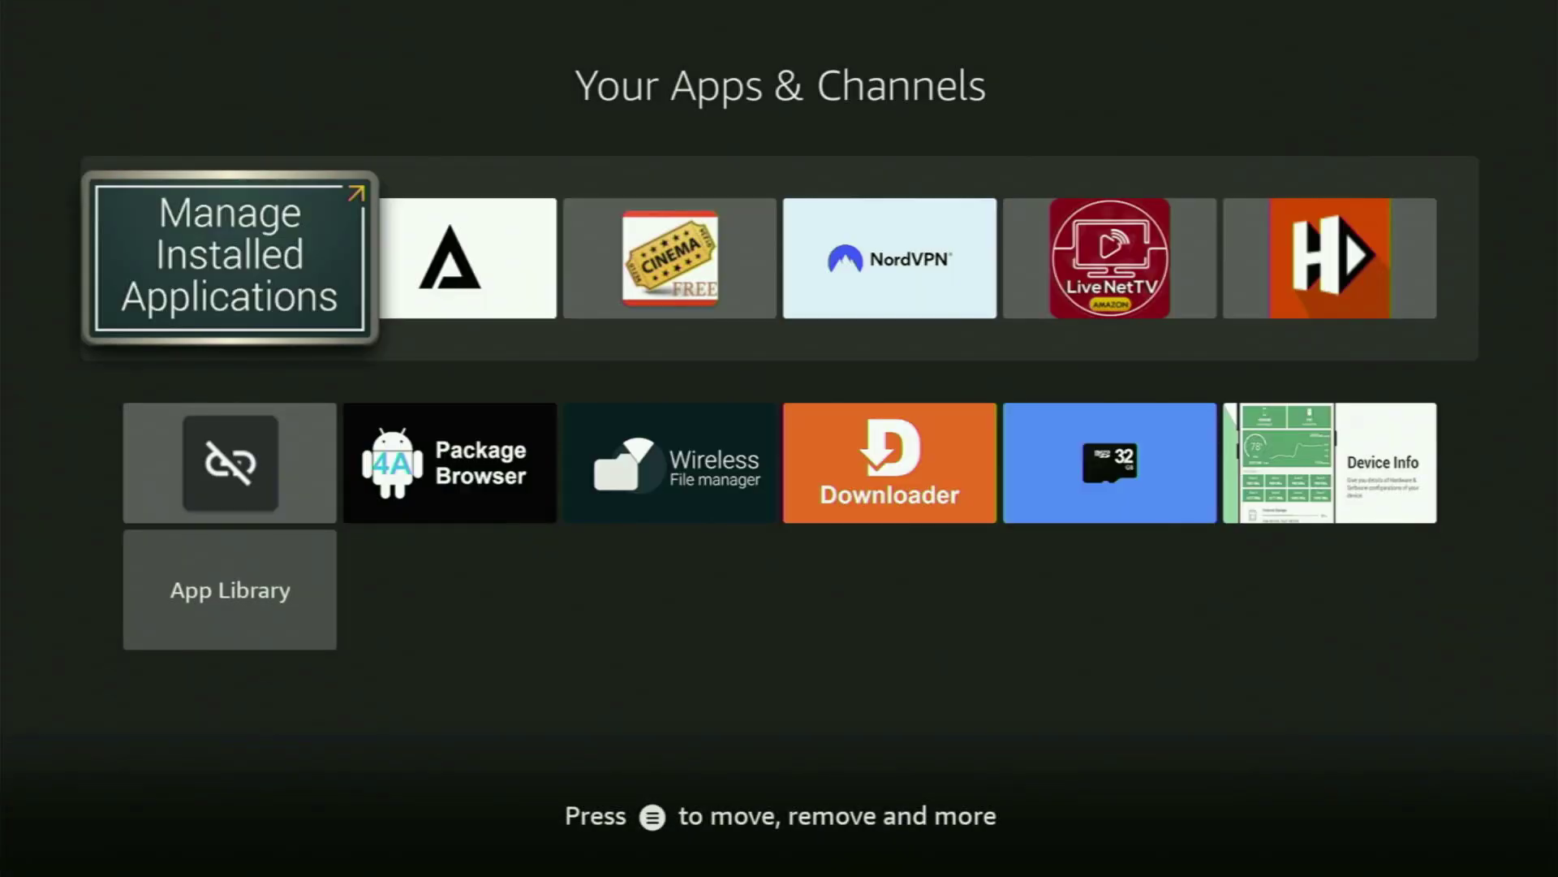
Launch NordVPN from the Your Apps & Channels list
key("Right")
key("Right")
key("Right")
key("Down")
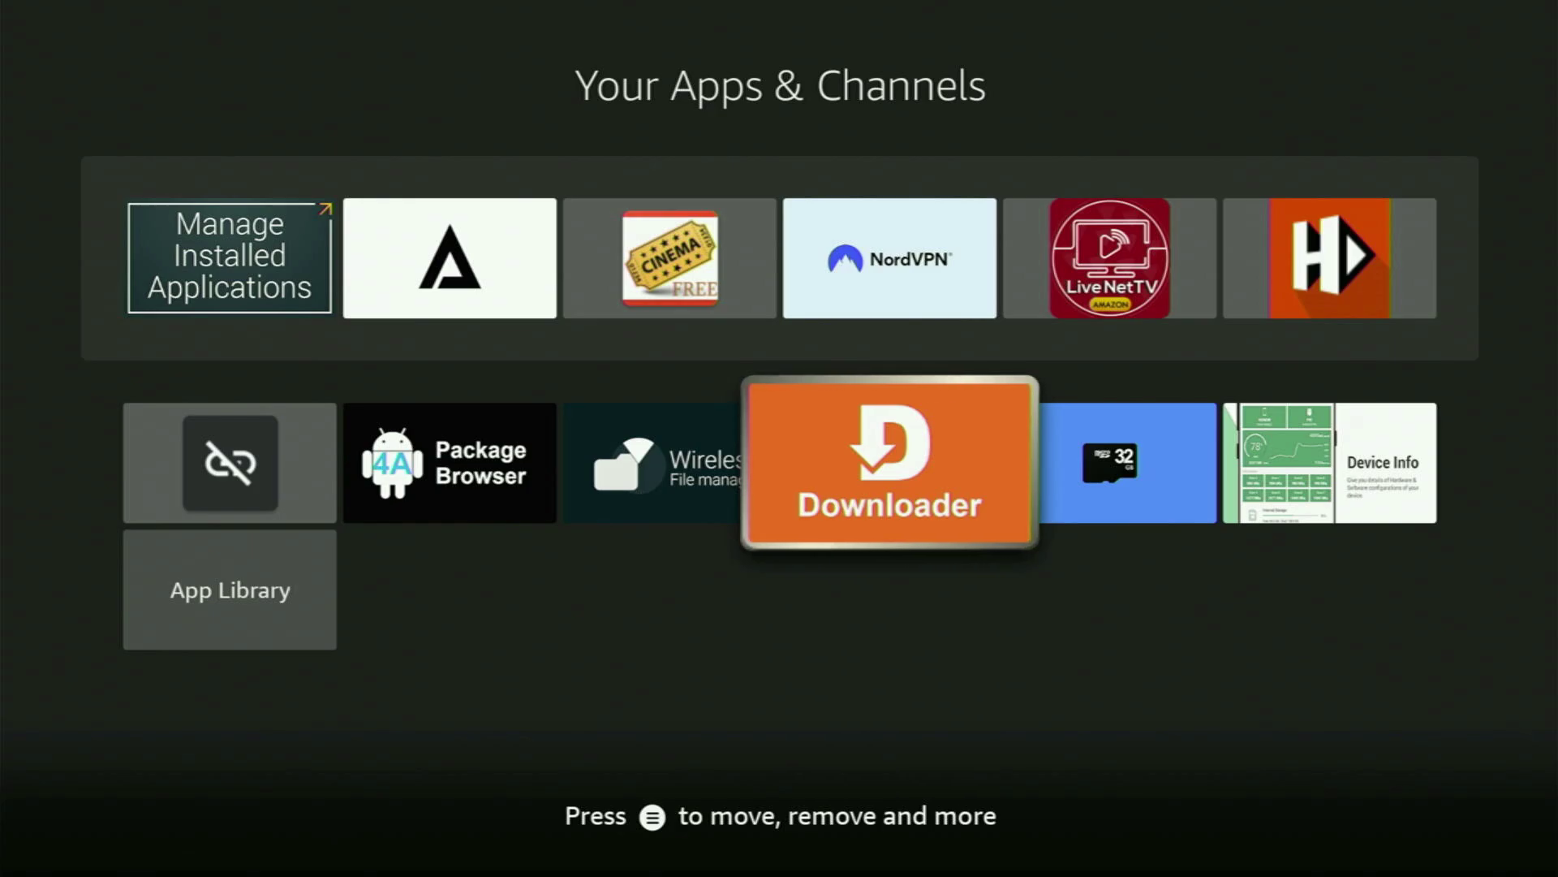
key("Up")
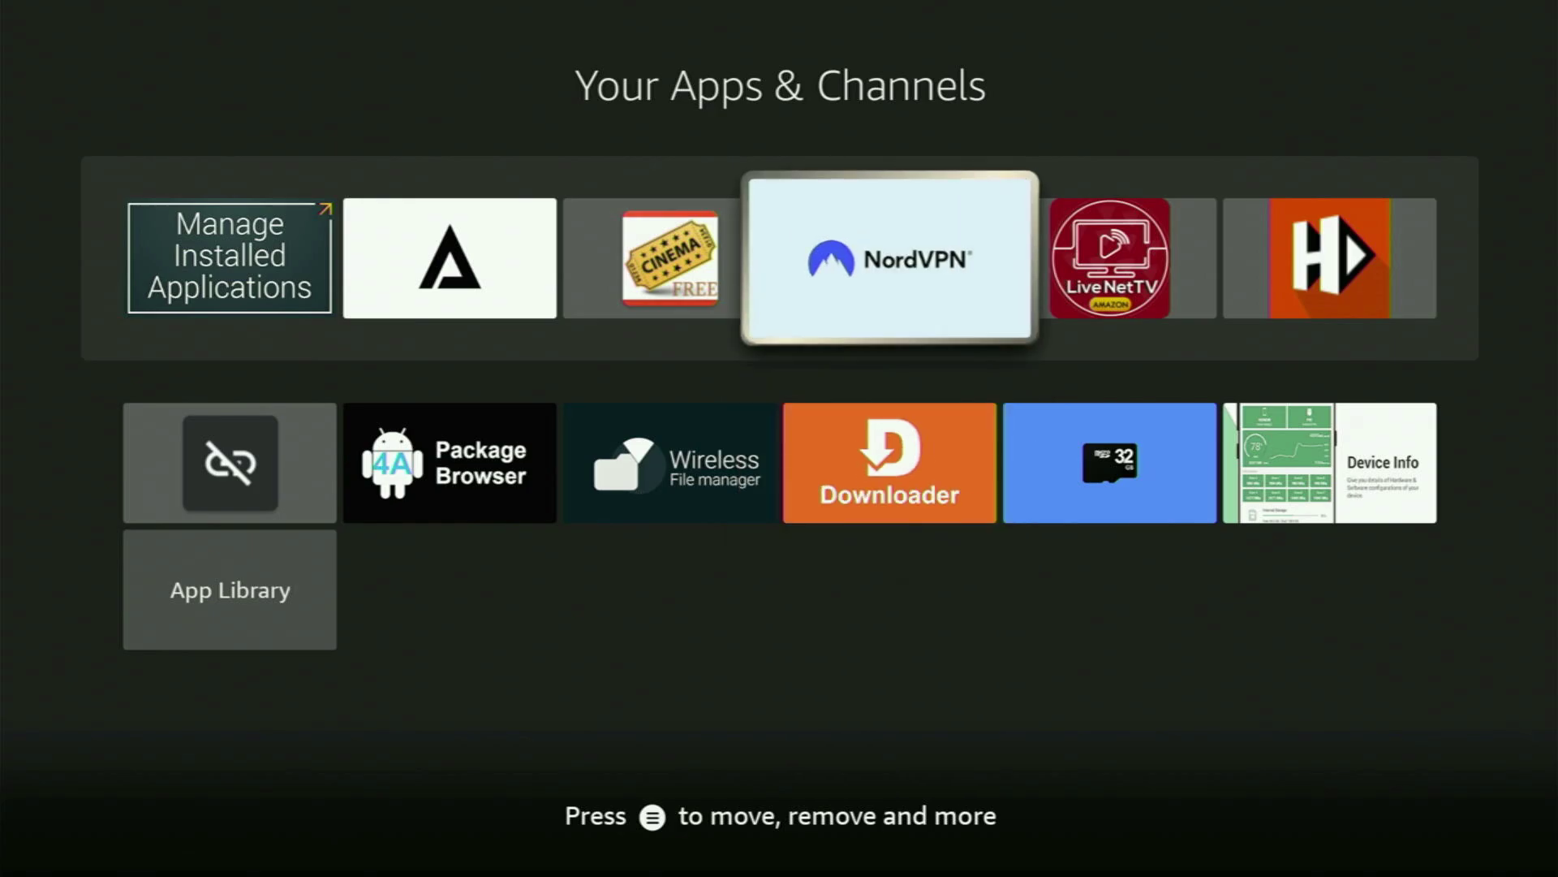
key("Return")
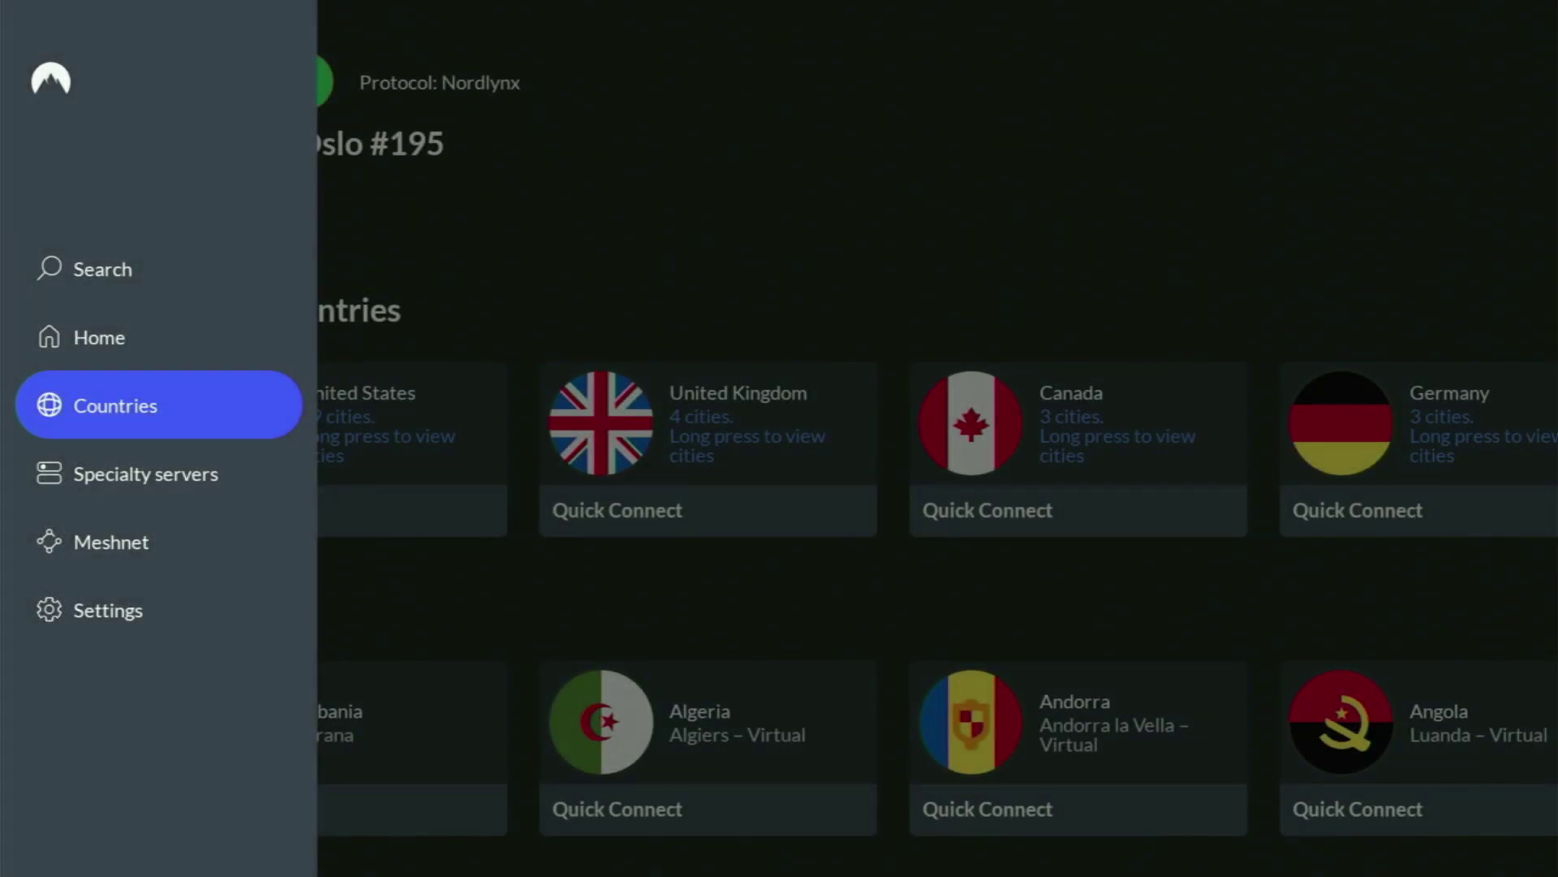
Examine the server locations in the NordVPN Countries list, down to the U - V group and back up to R
key("Right")
key("Down")
key("Down")
key("Down")
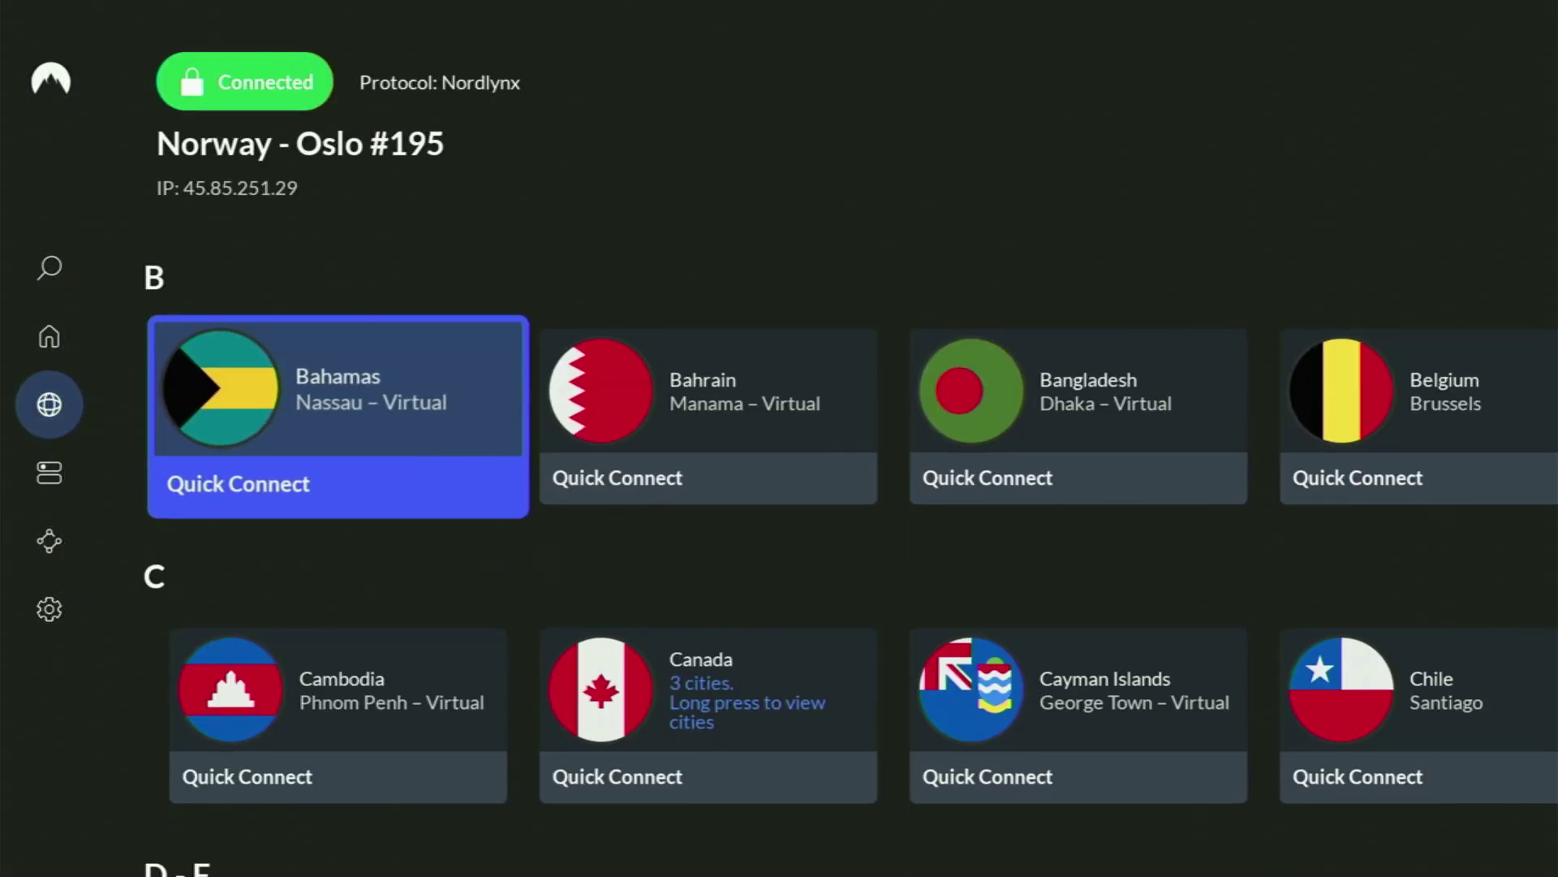
key("Down")
key("Down")
key("Down")
key("Down")
key("Down")
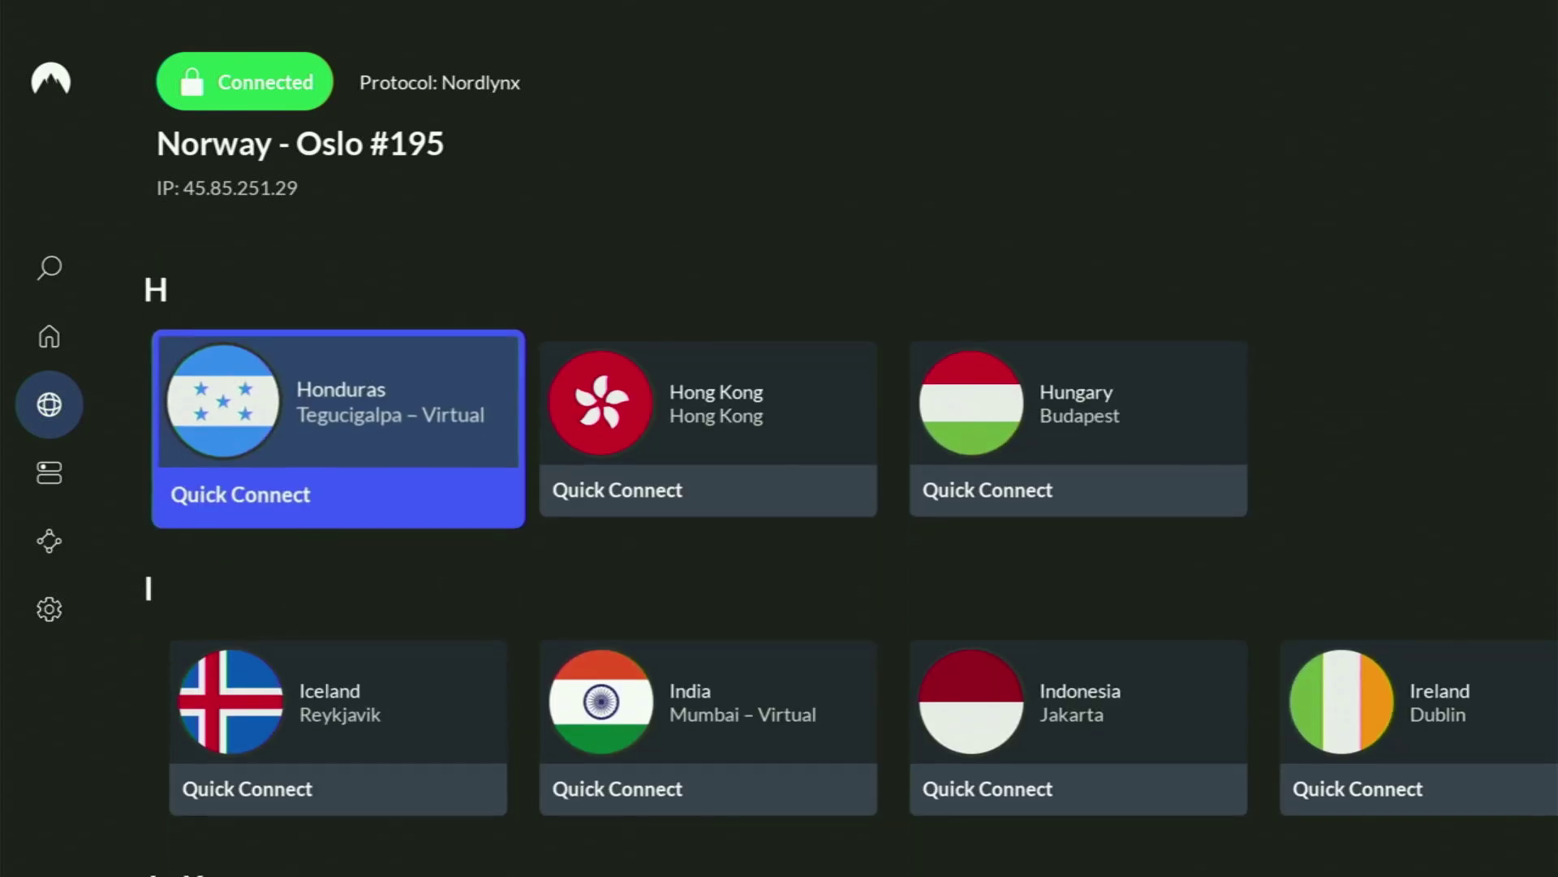
key("Down")
key("Down")
key("Down")
key("Down")
key("Down")
key("Down")
key("Down")
key("Down")
key("Down")
key("Down")
key("Down")
key("Down")
key("Down")
key("Down")
key("Down")
key("Down")
key("Down")
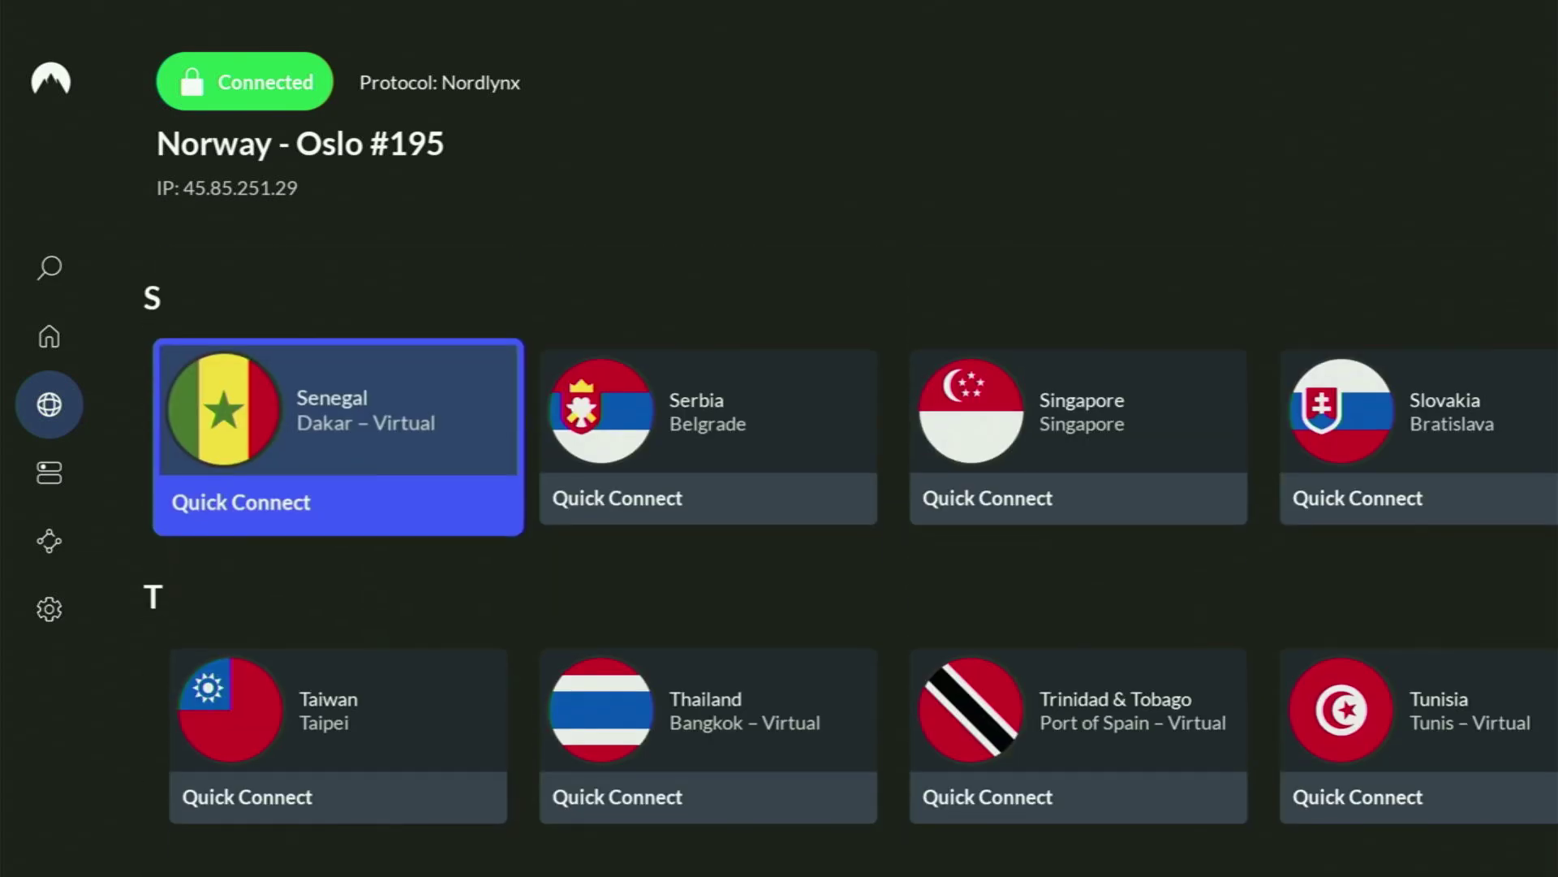
key("Right")
key("Right")
key("Right")
key("Right")
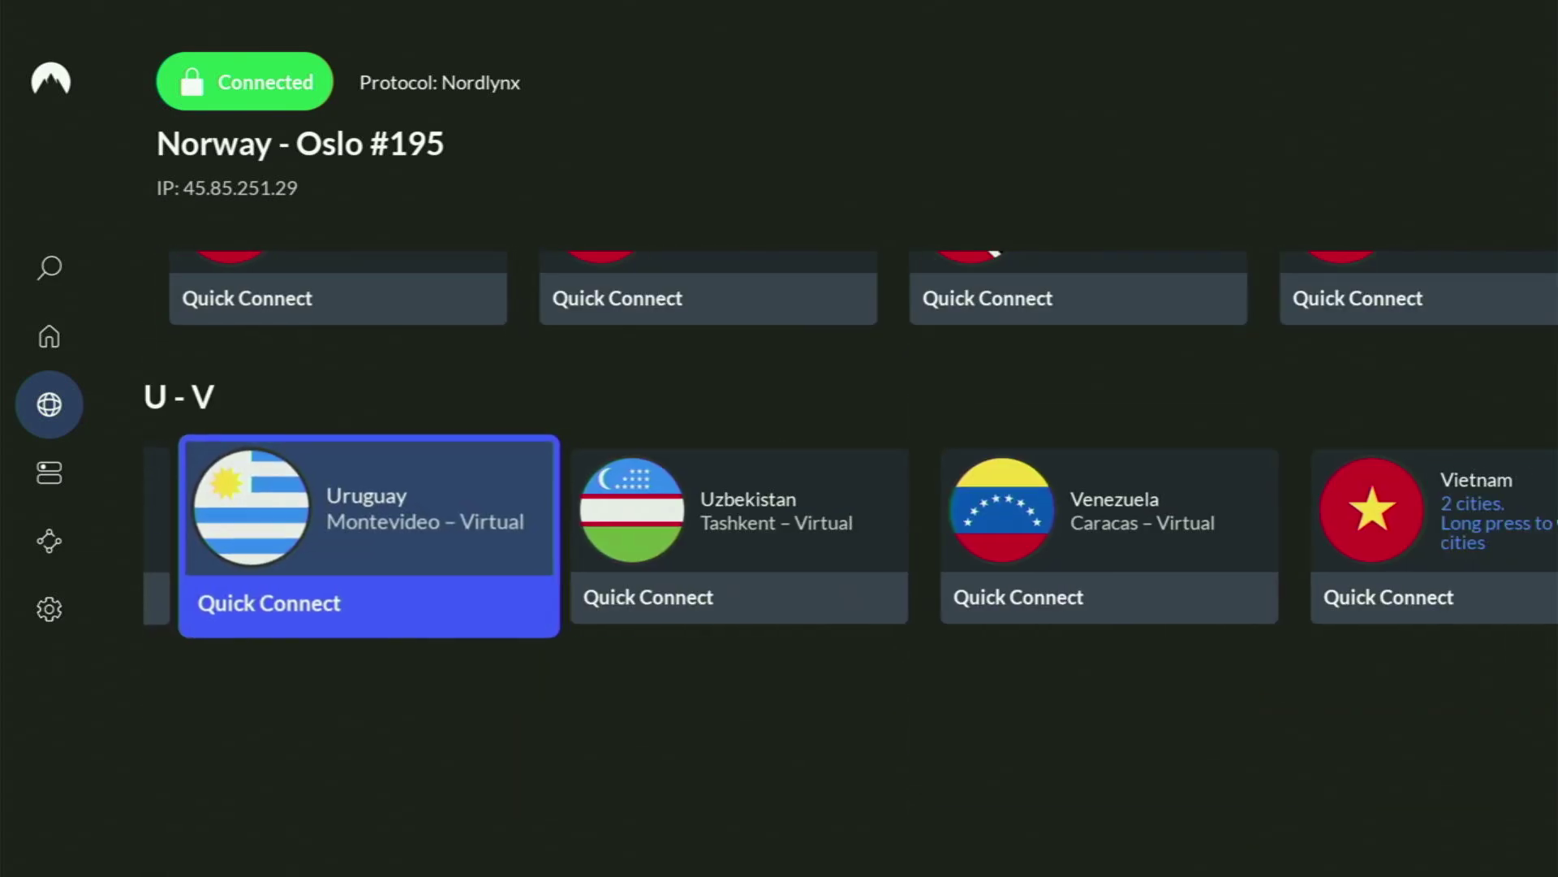
key("Right")
key("Right")
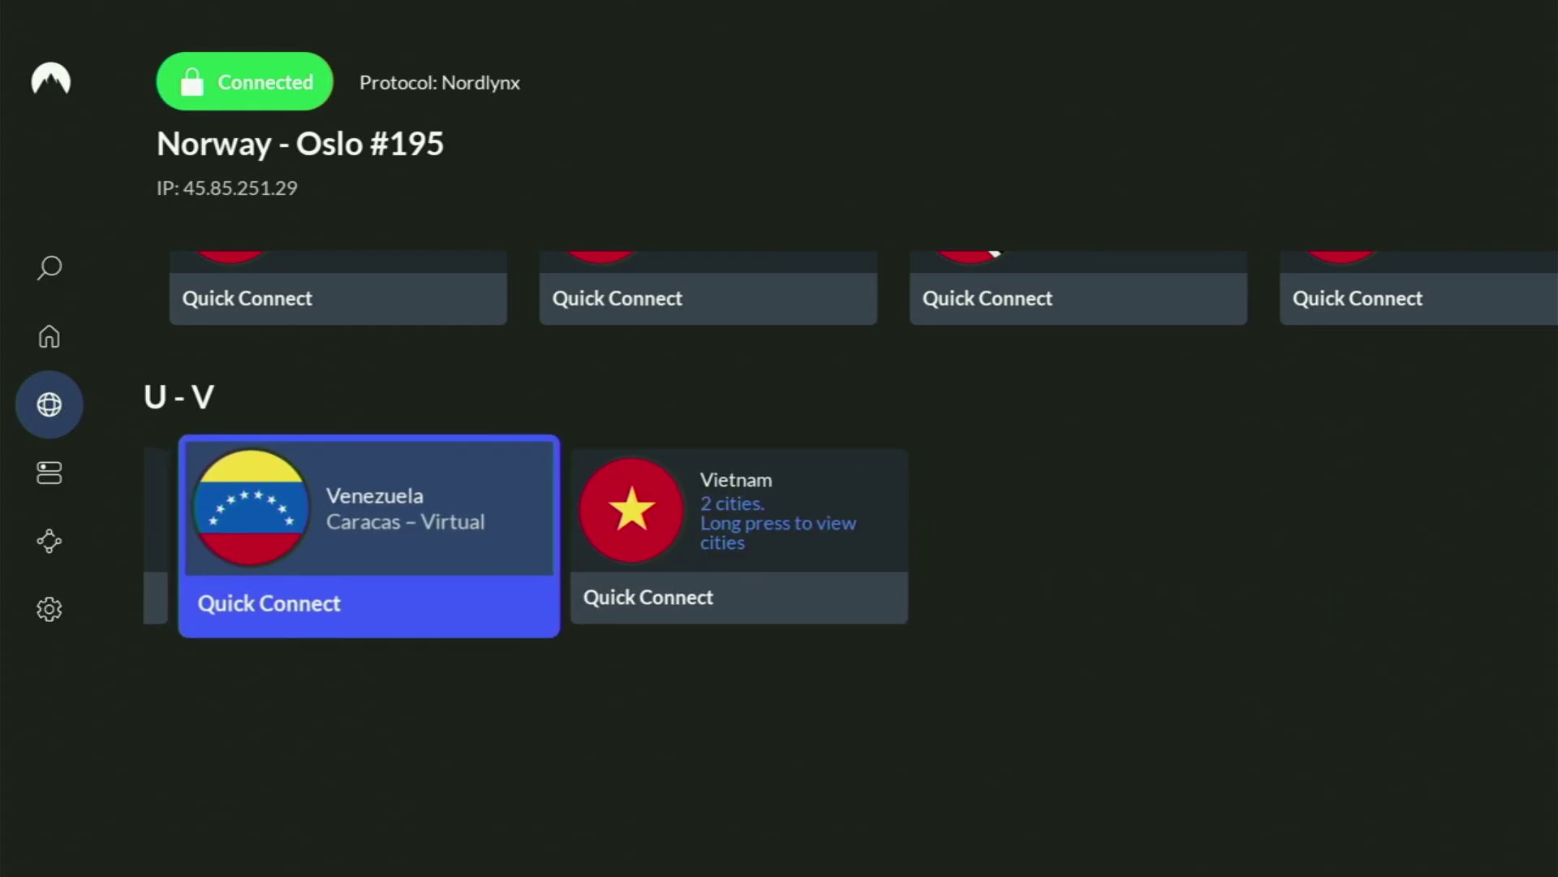
key("Up")
key("Right")
key("Right")
key("Right")
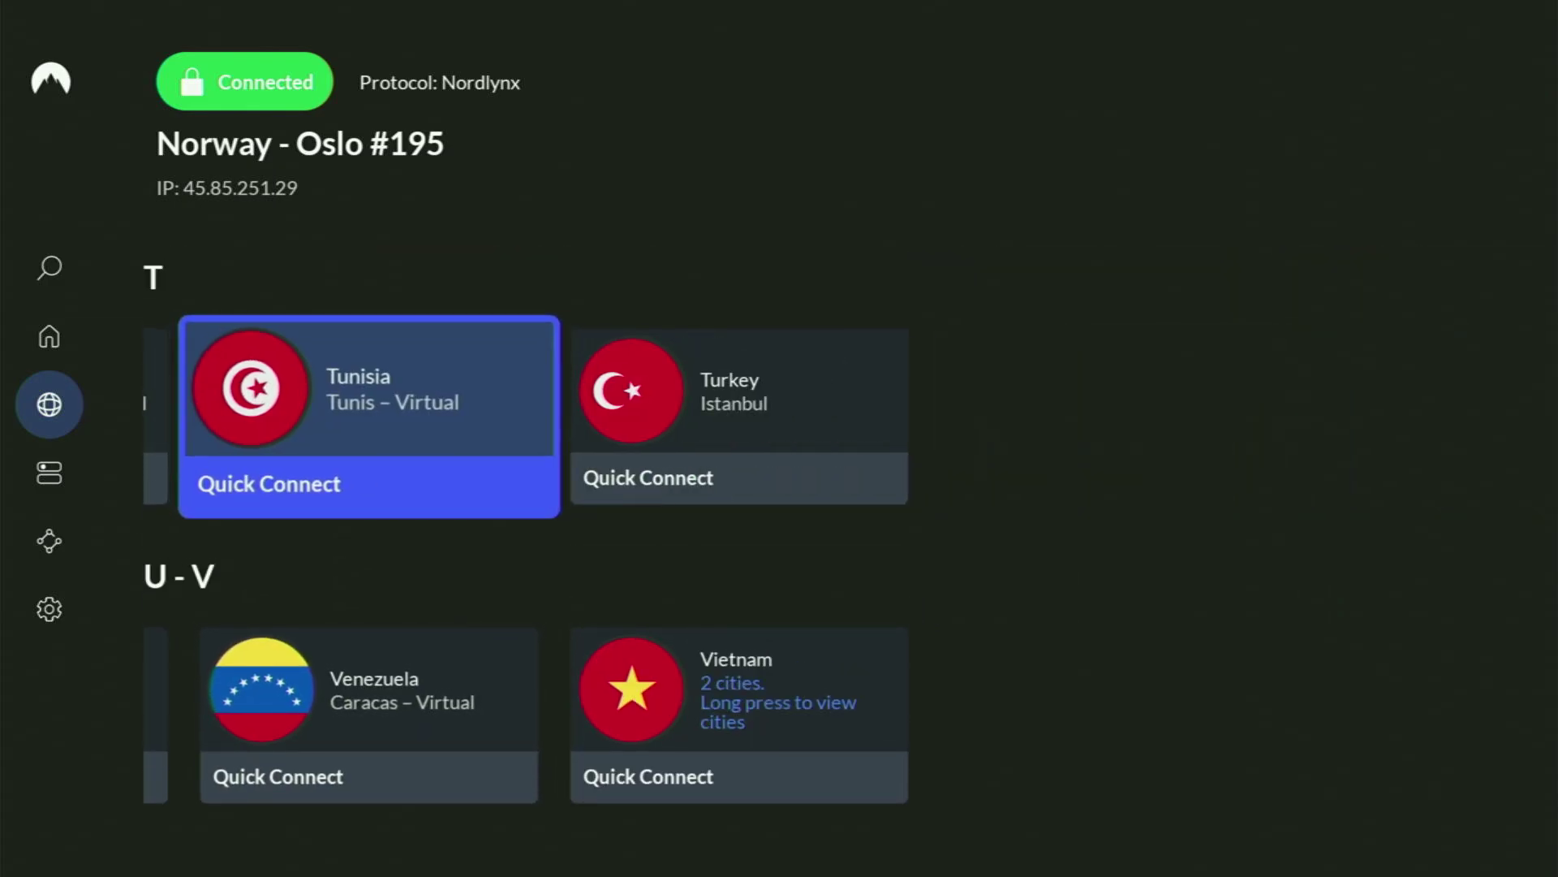
key("Up")
key("Up")
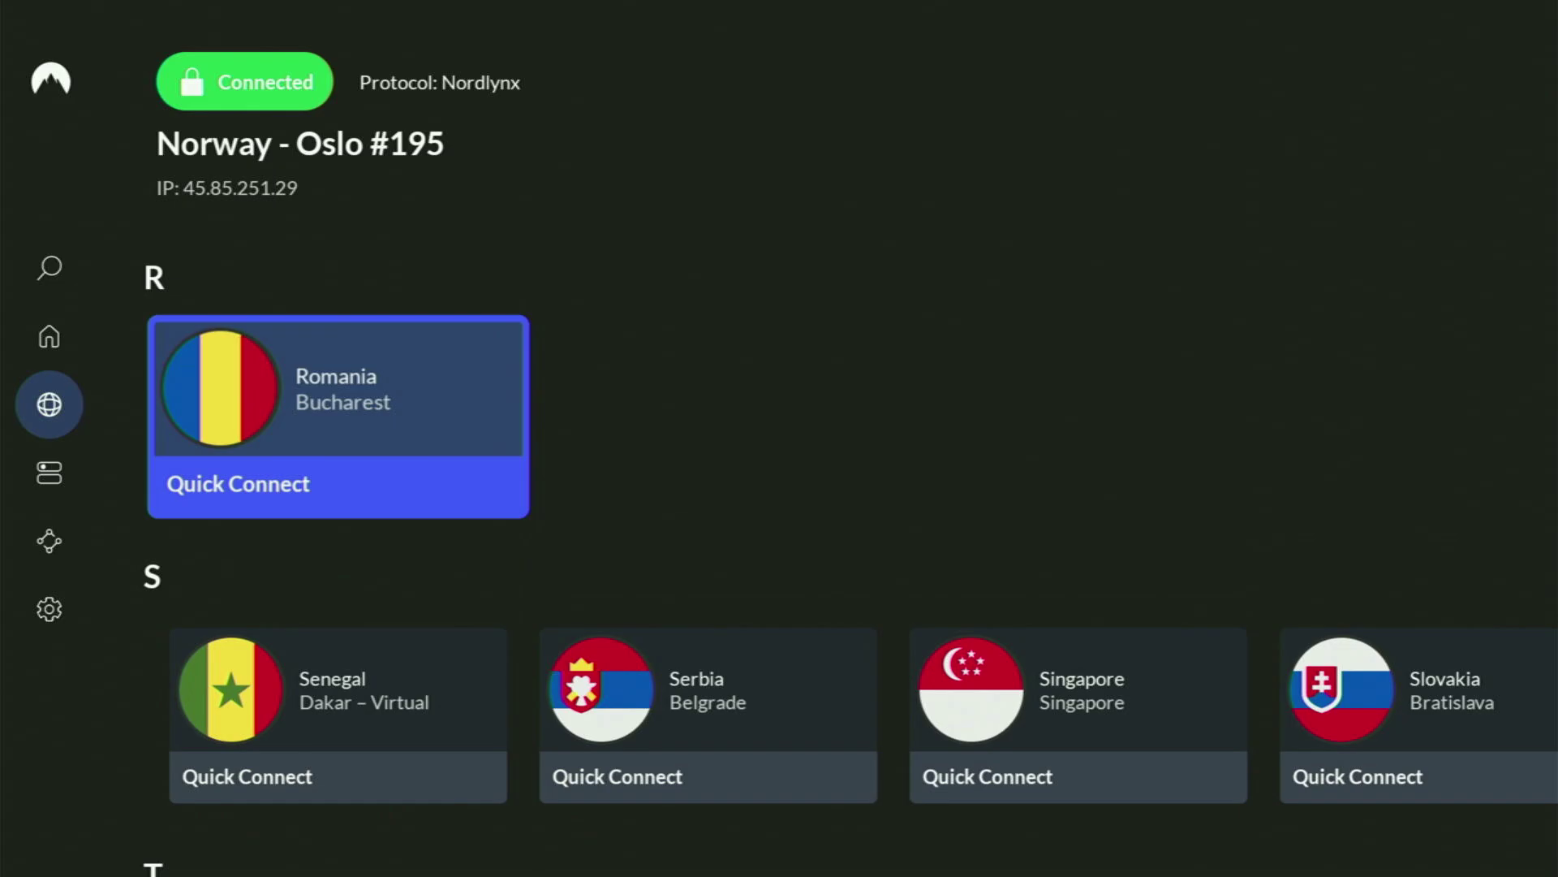
Return to the NordVPN home view and quick connect to the suggested fastest server in Romania
key("Left")
key("Up")
key("Return")
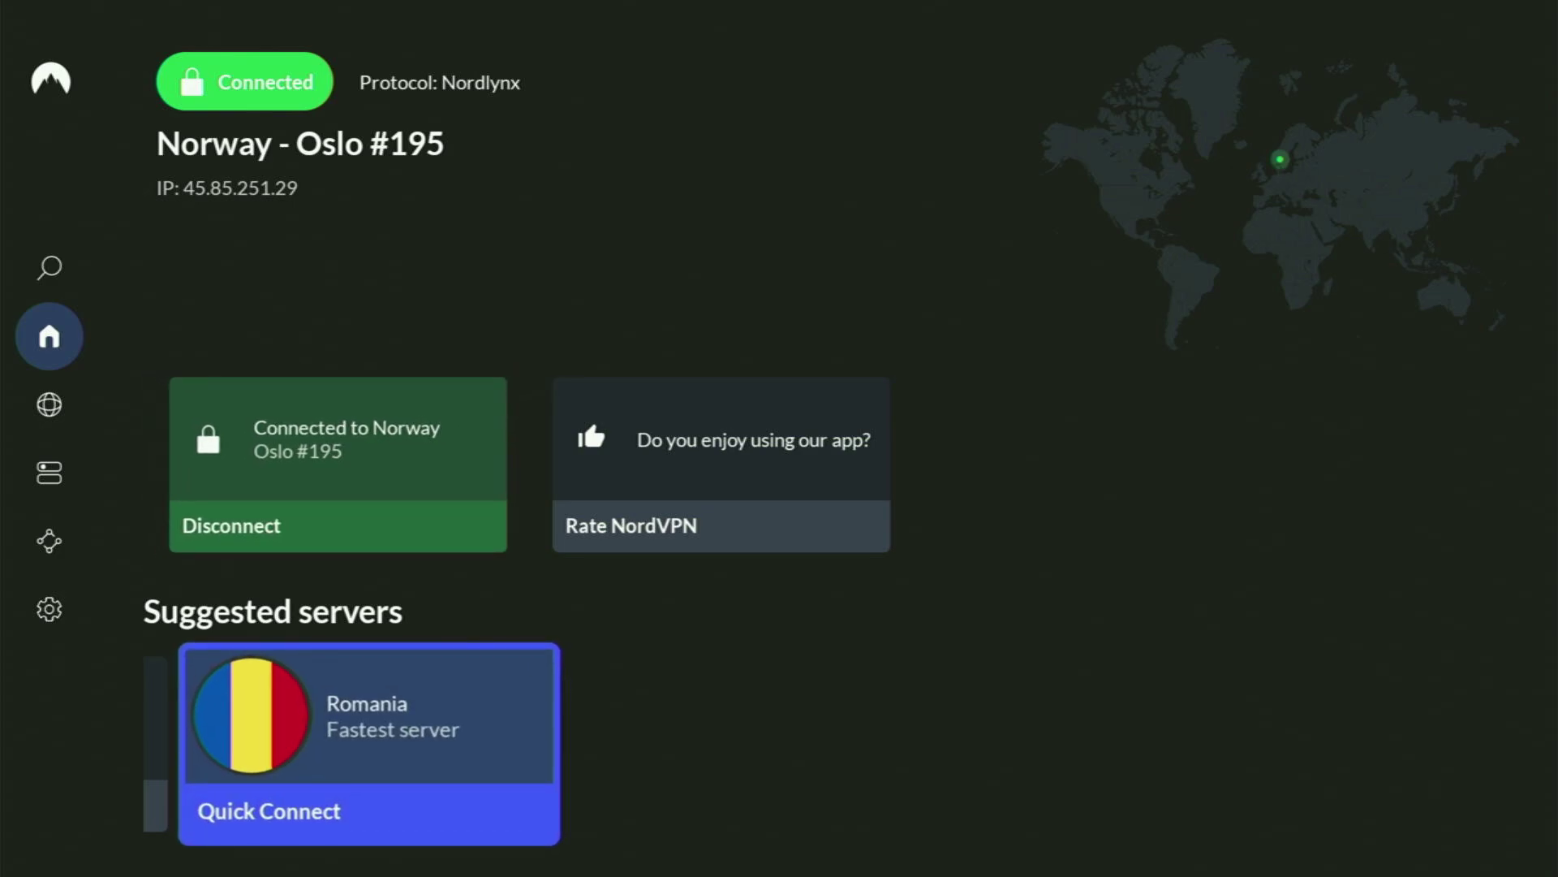
key("Left")
key("Right")
key("Left")
key("Return")
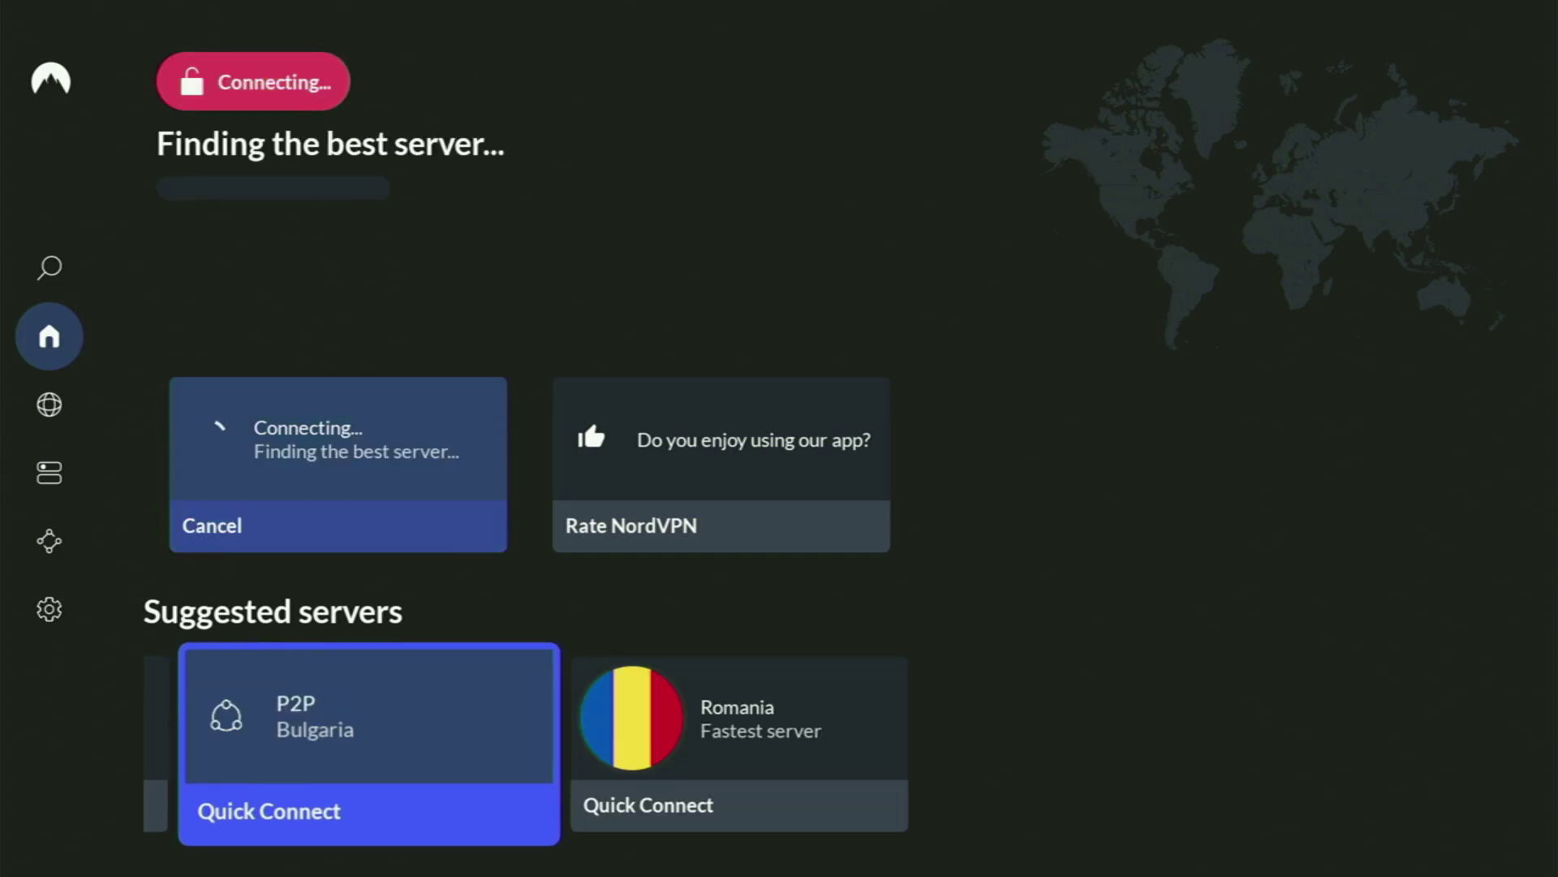
key("Up")
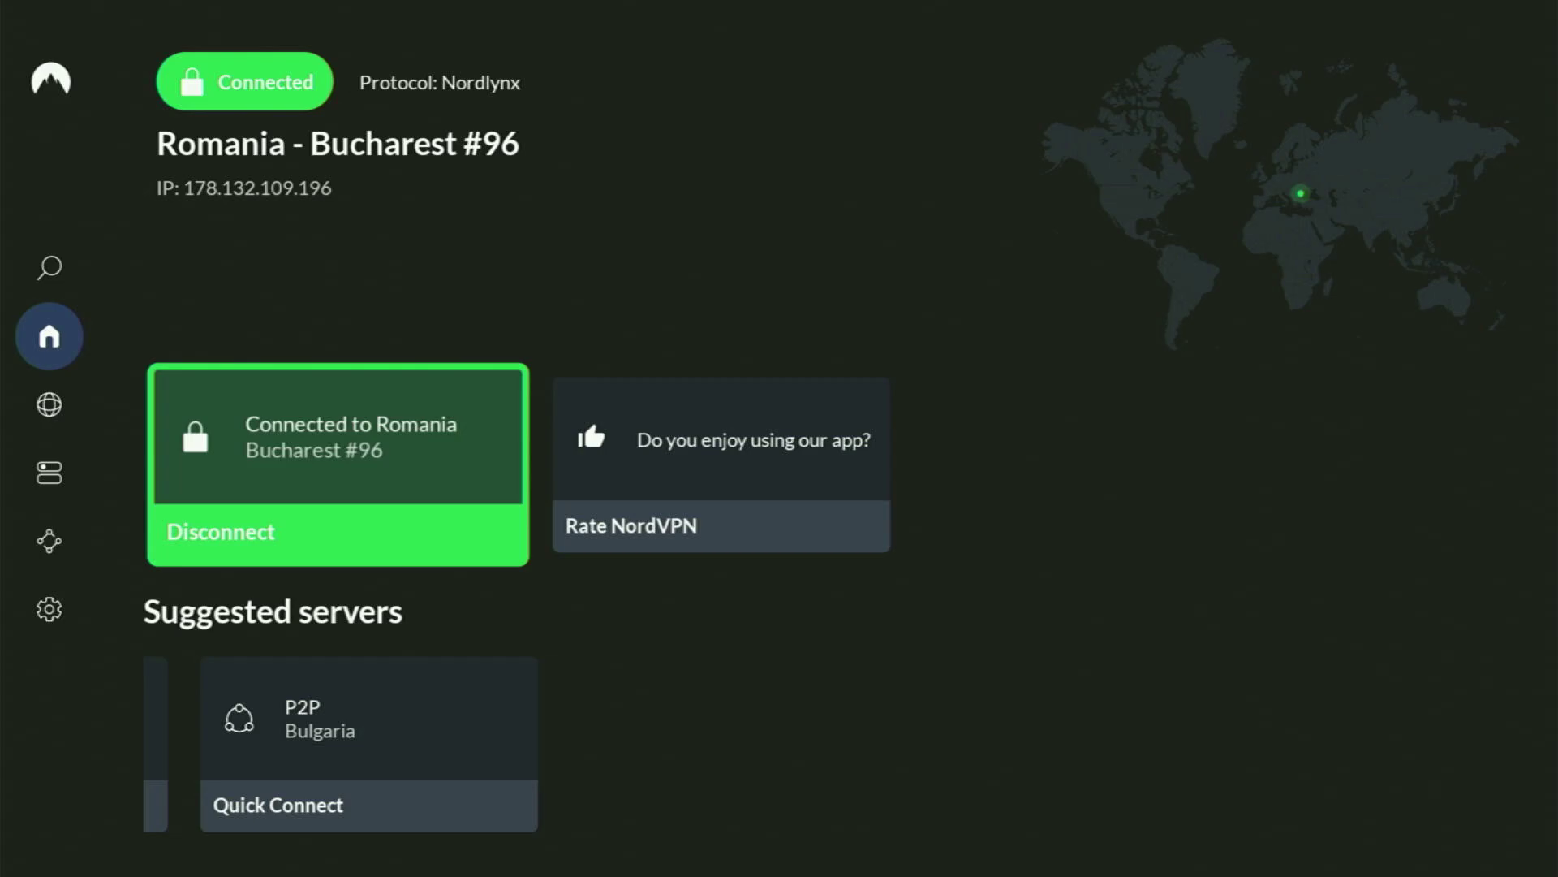
Reopen the Countries list and examine the popular countries and the alphabetical groups down to J - K
key("Left")
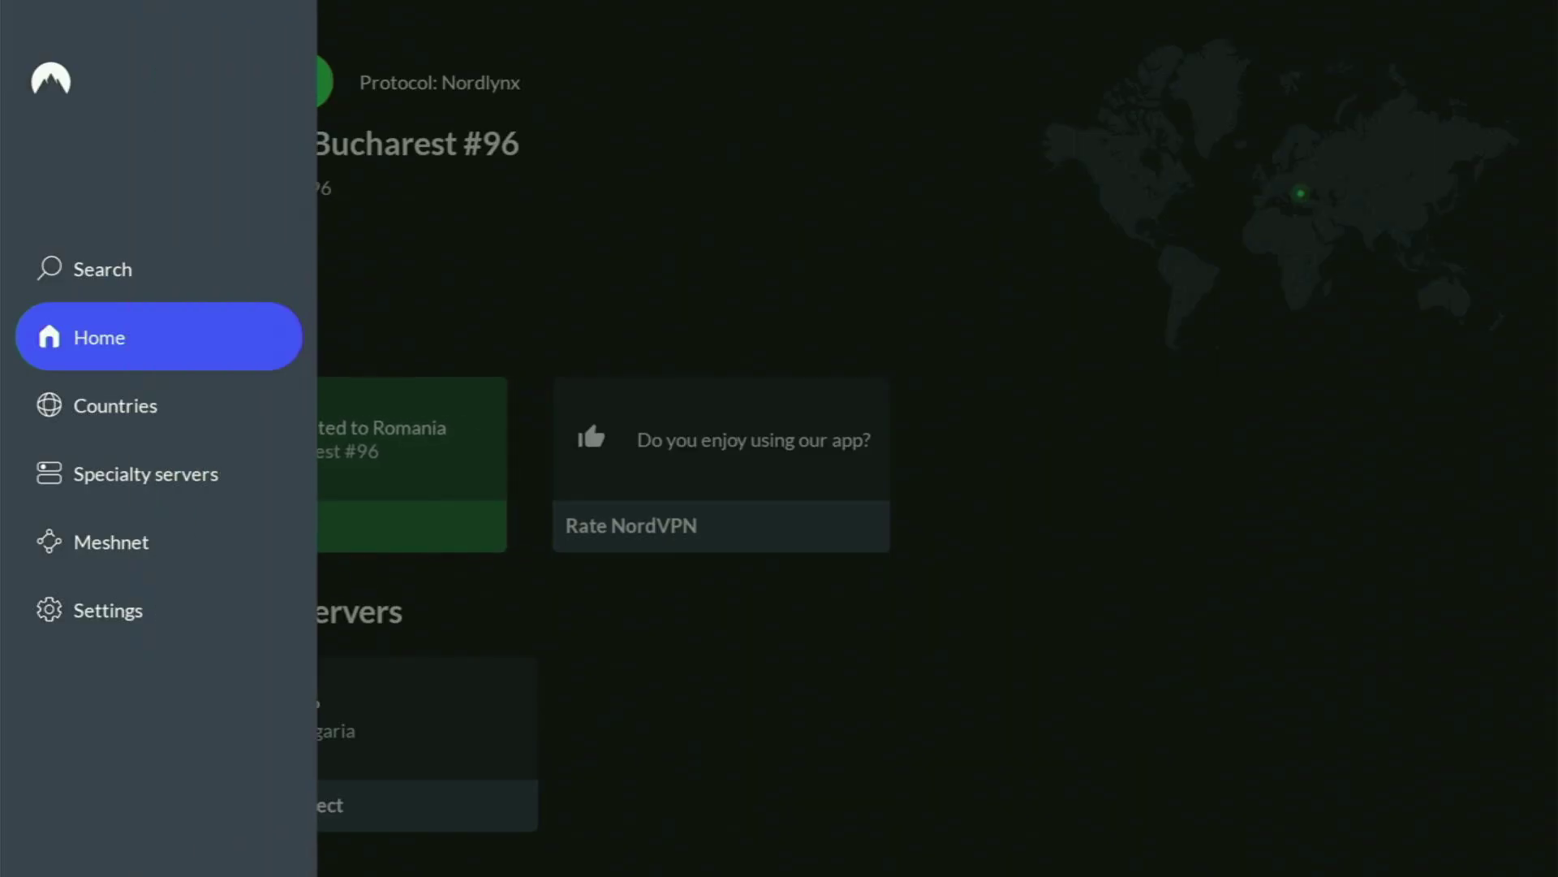
key("Down")
key("Right")
key("Right")
key("Right")
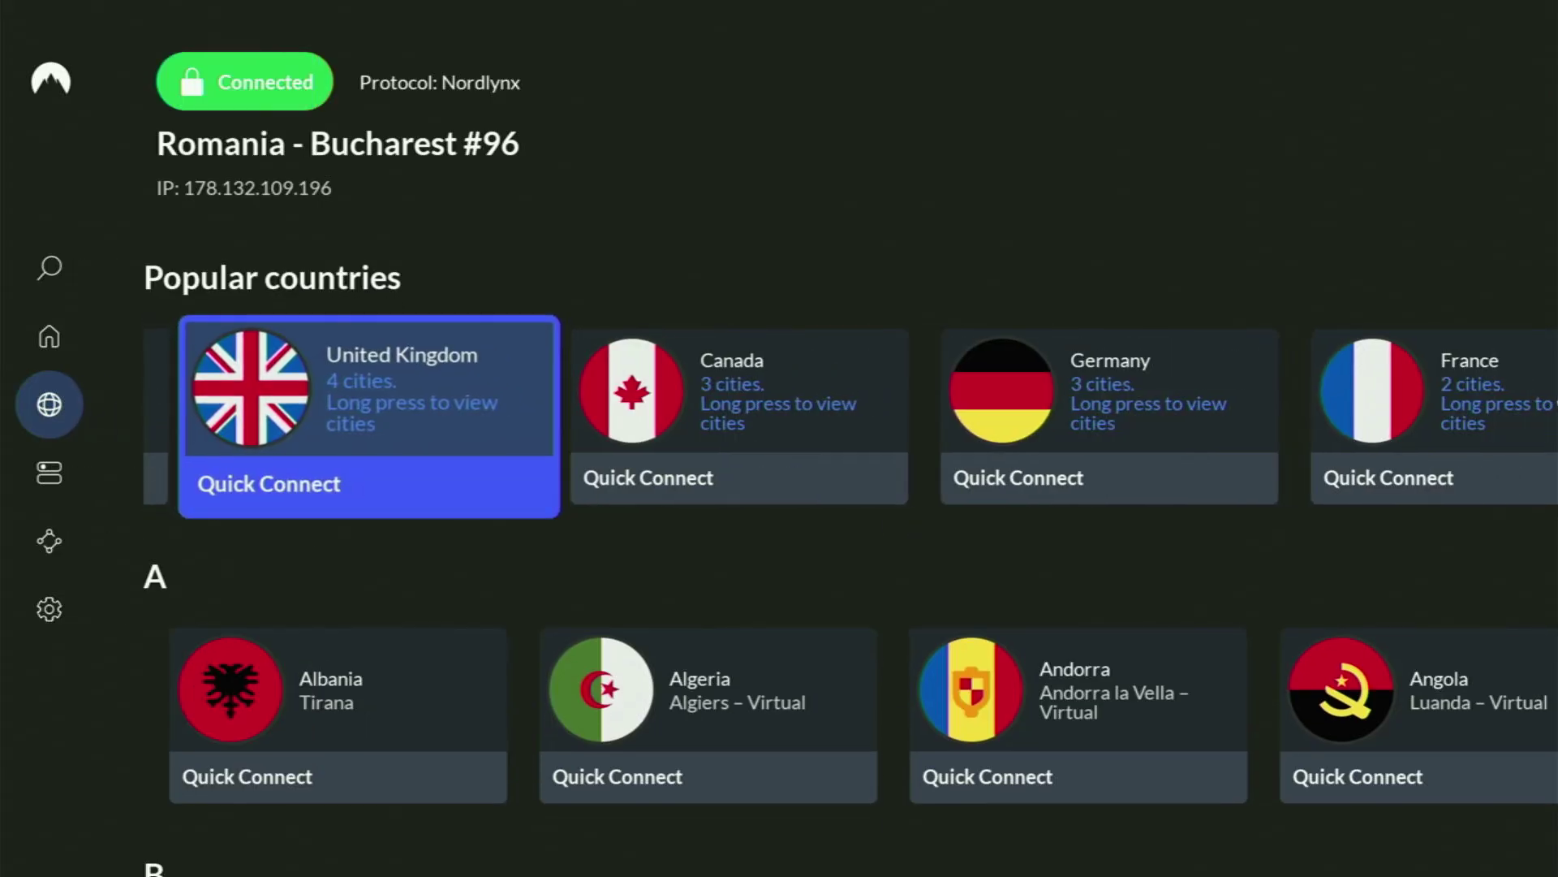
key("Right")
key("Right")
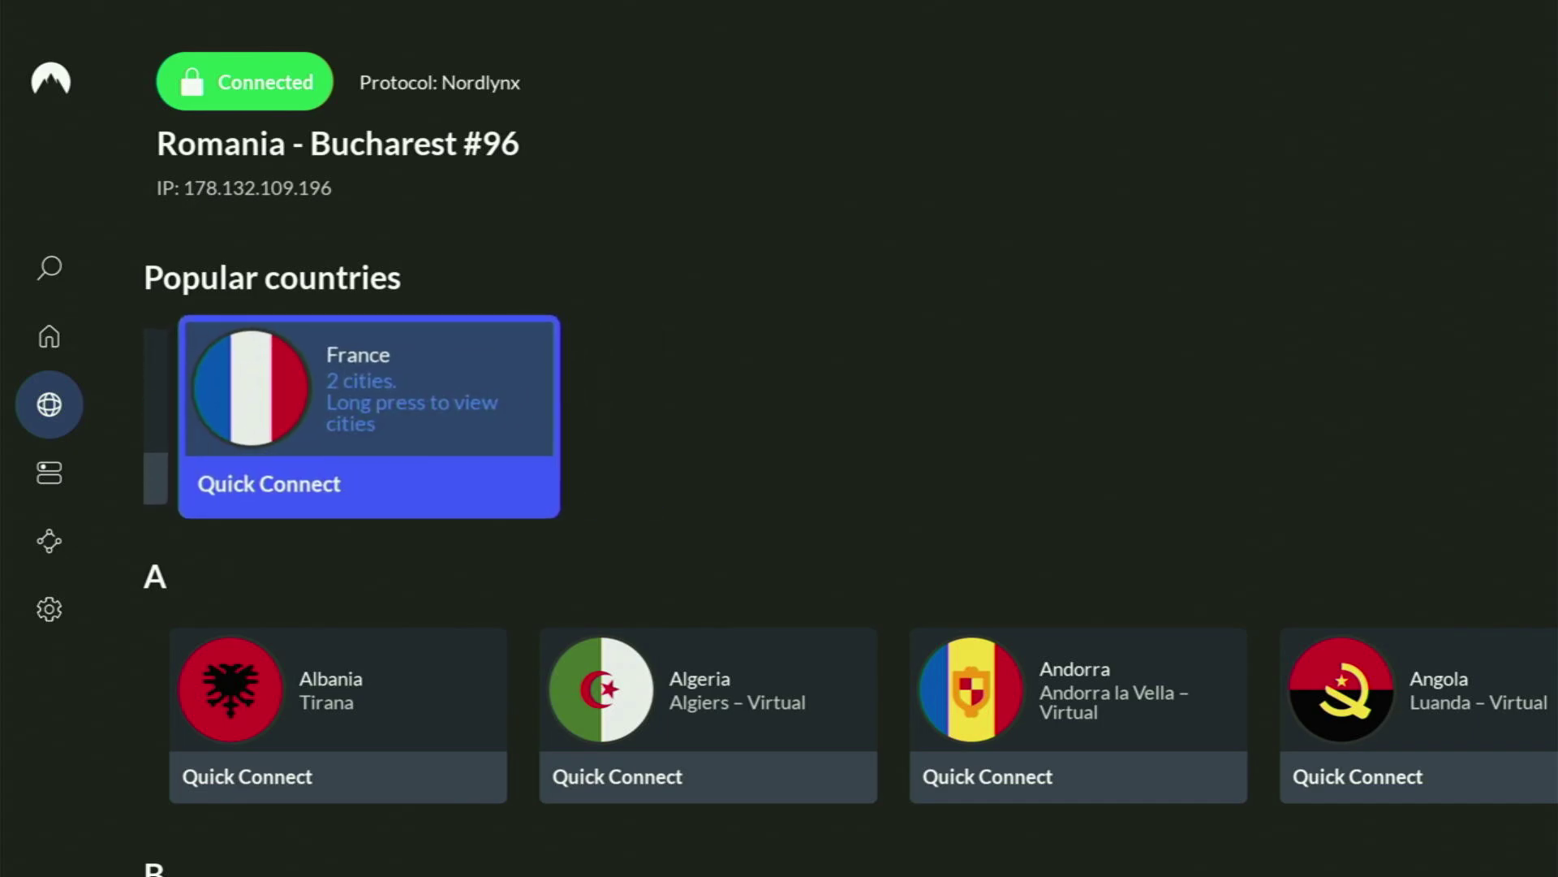
key("Down")
key("Down")
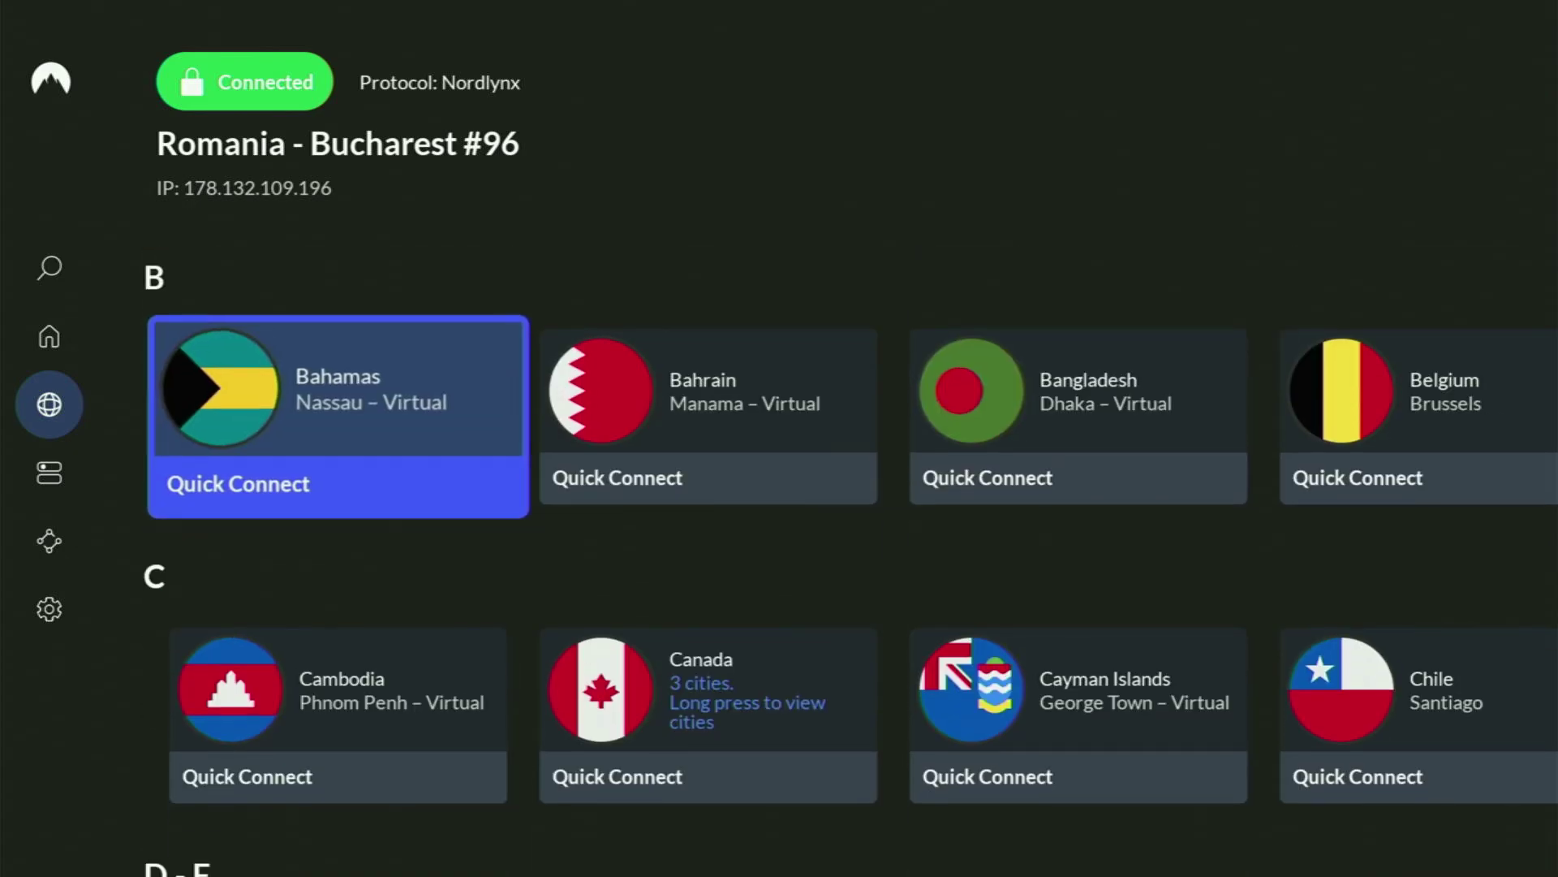
key("Down")
key("Down")
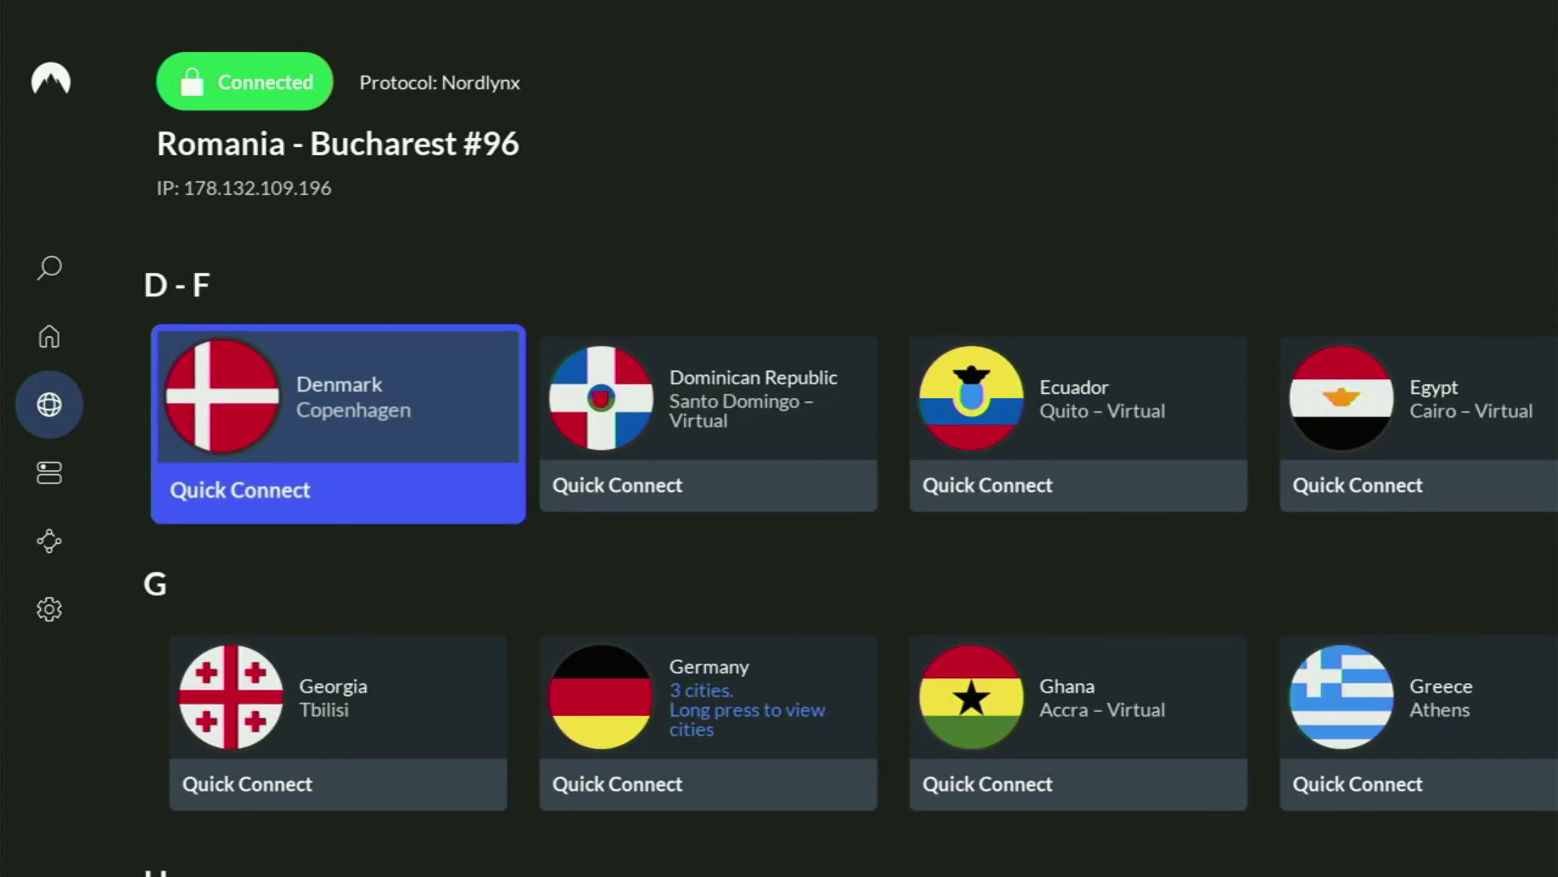
key("Down")
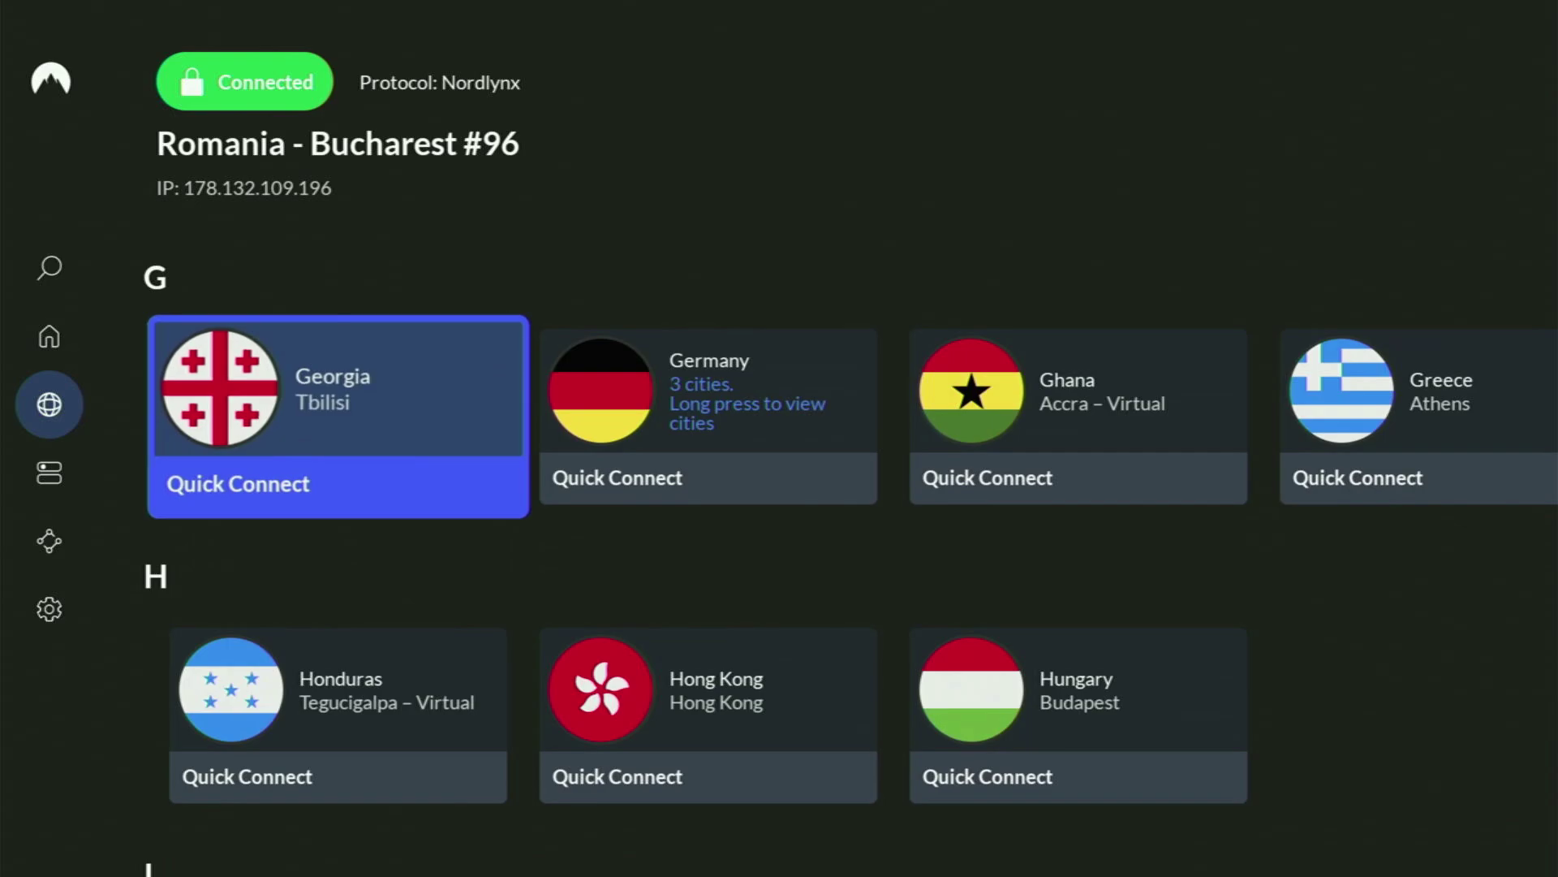
key("Down")
key("Down")
key("Down")
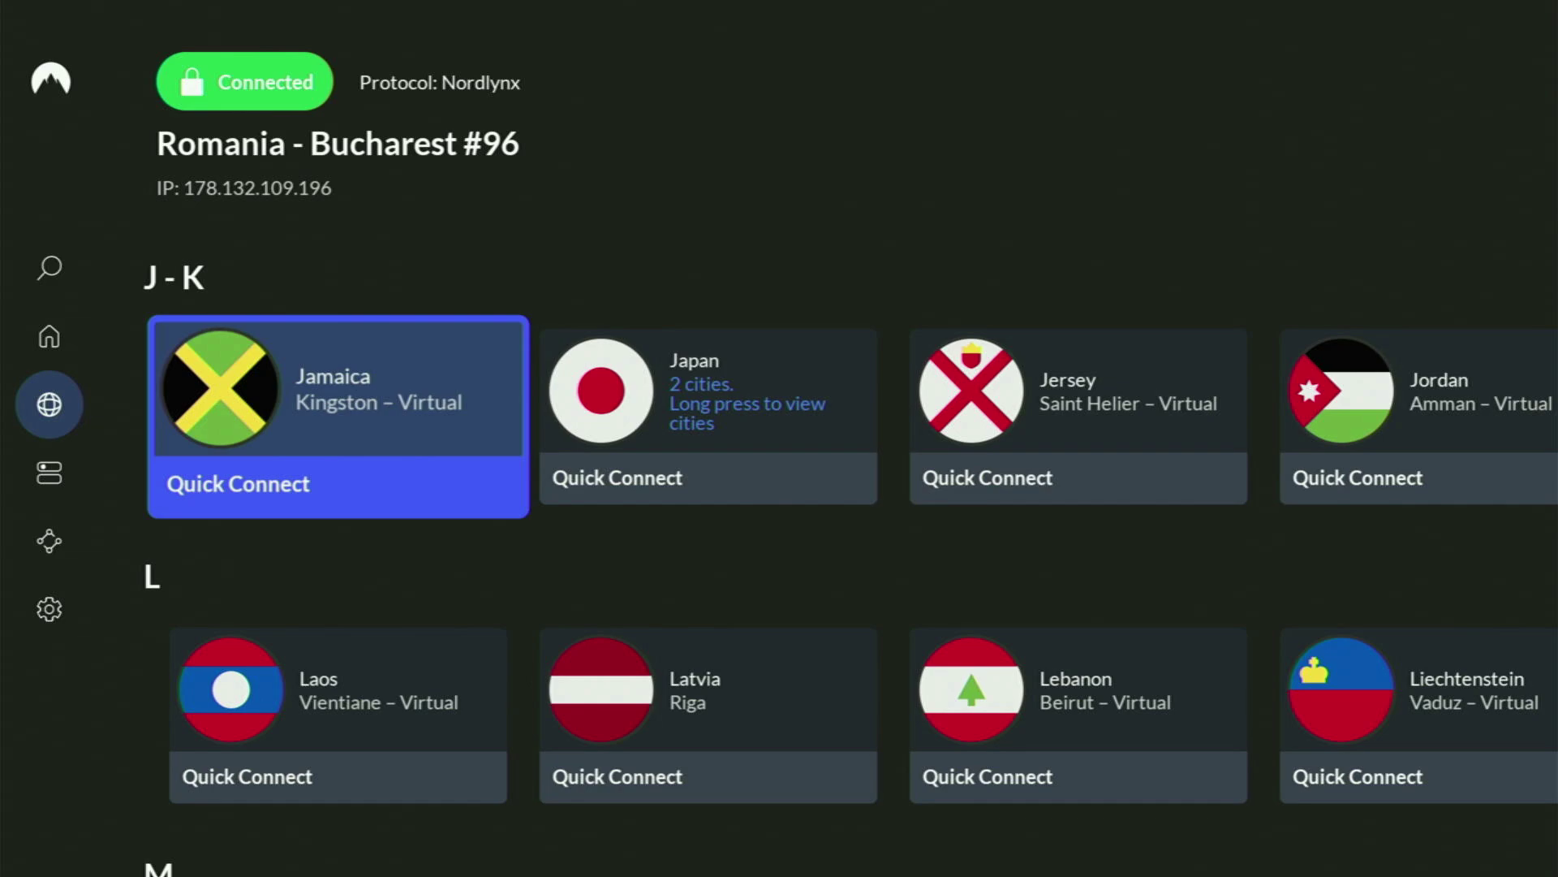
Switch to the browser, expand the YouTube video's description and examine the 3 months extra offer on the NordVPN deal page
scroll(560, 706, "down", 7)
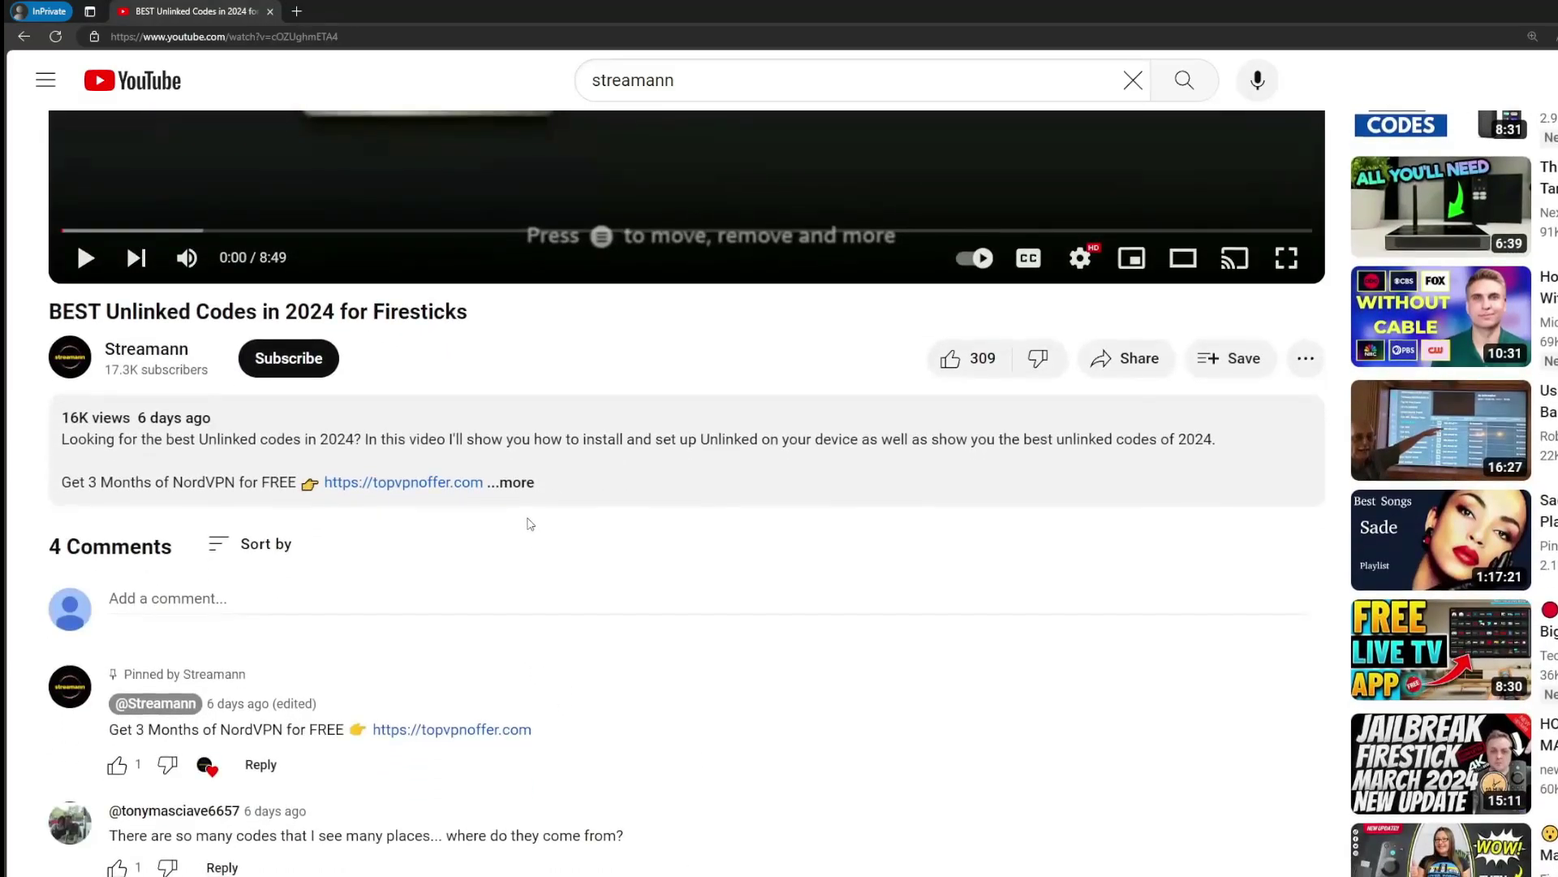
left_click(528, 480)
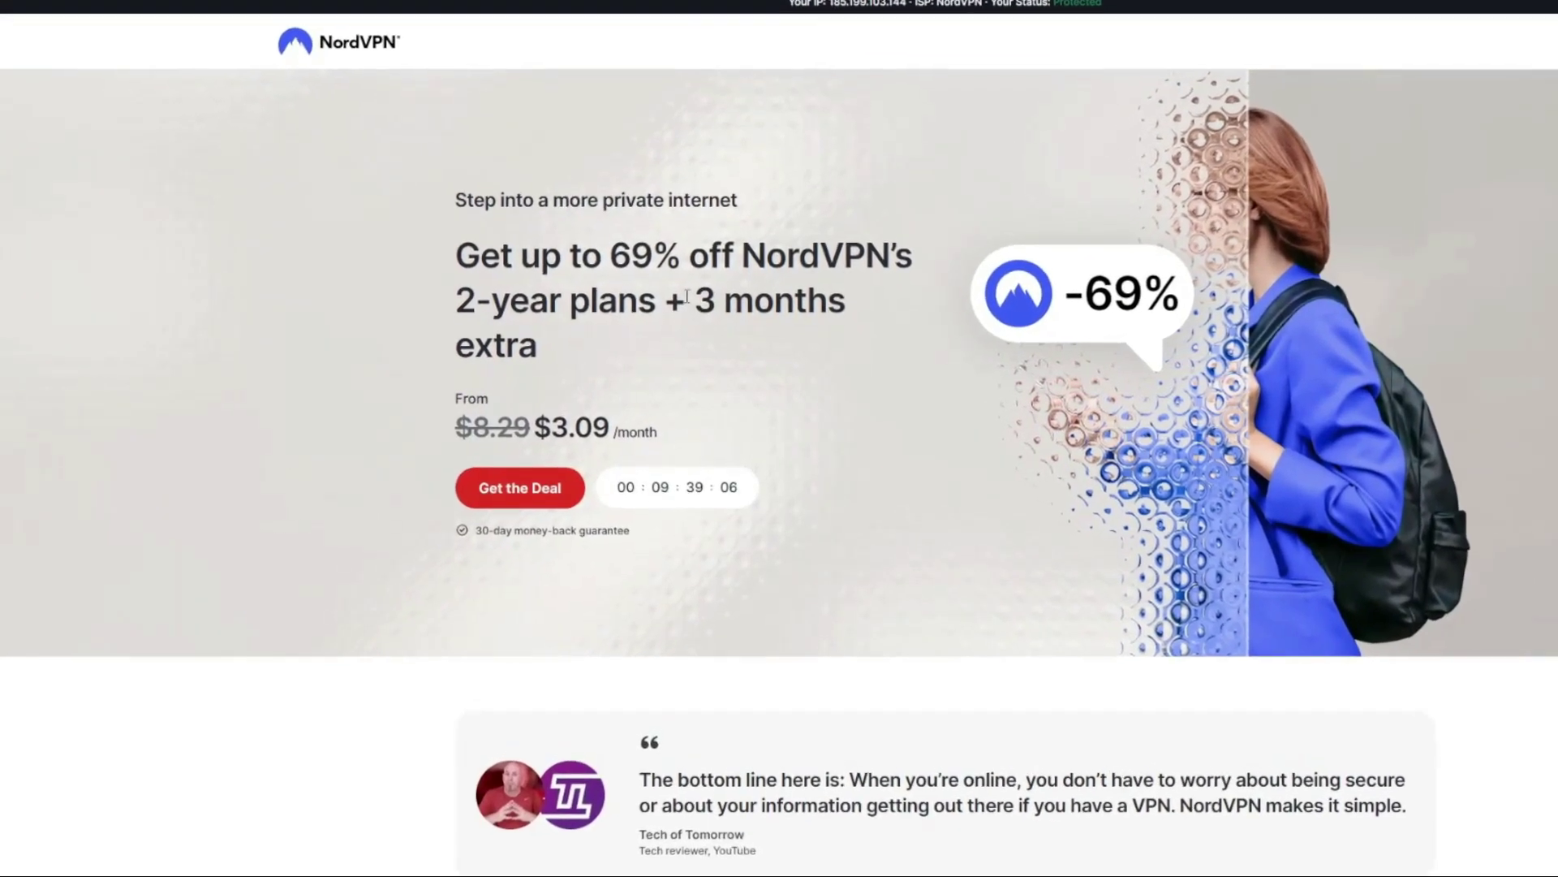
left_click_drag(687, 299, 853, 346)
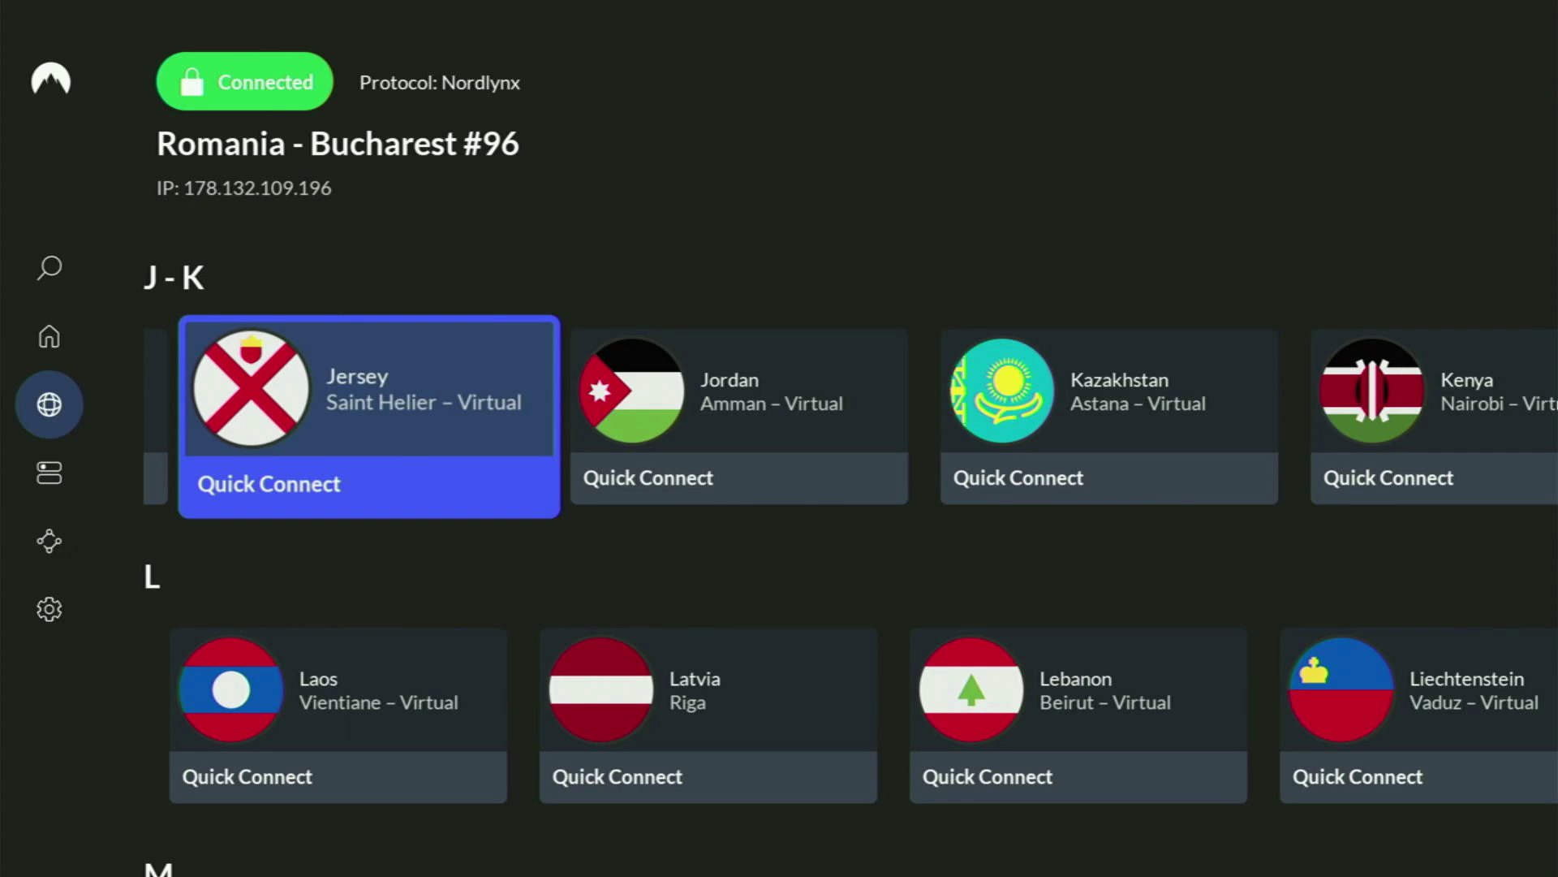
Leave NordVPN for the Fire TV home screen and reopen the Your Apps & Channels list
key("Home")
key("Right")
key("Right")
key("Right")
key("Right")
key("Right")
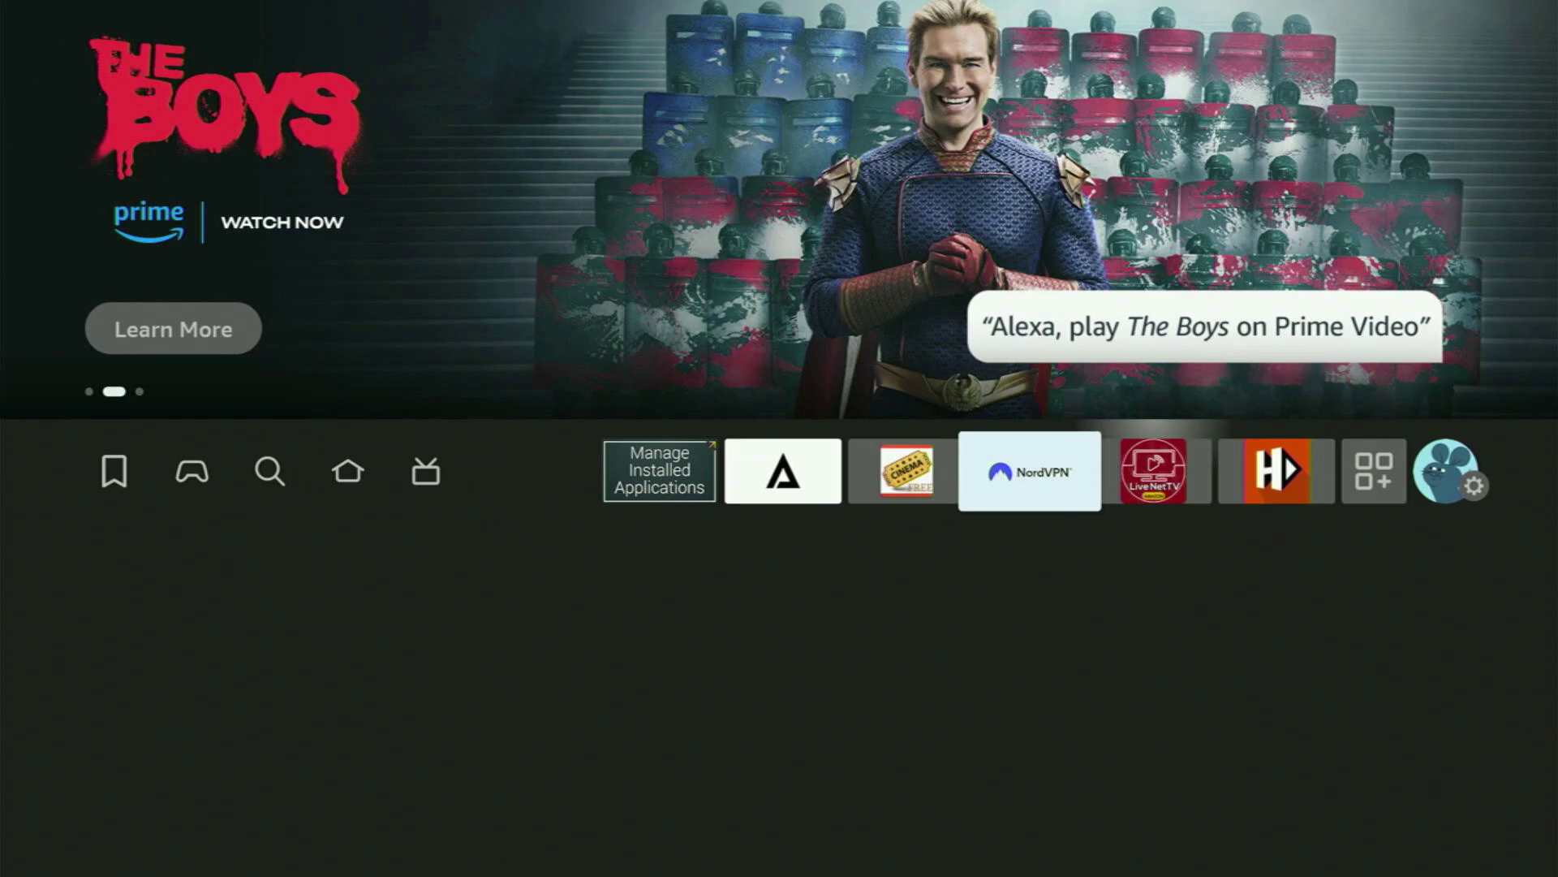
key("Right")
key("Right")
key("Right")
key("Return")
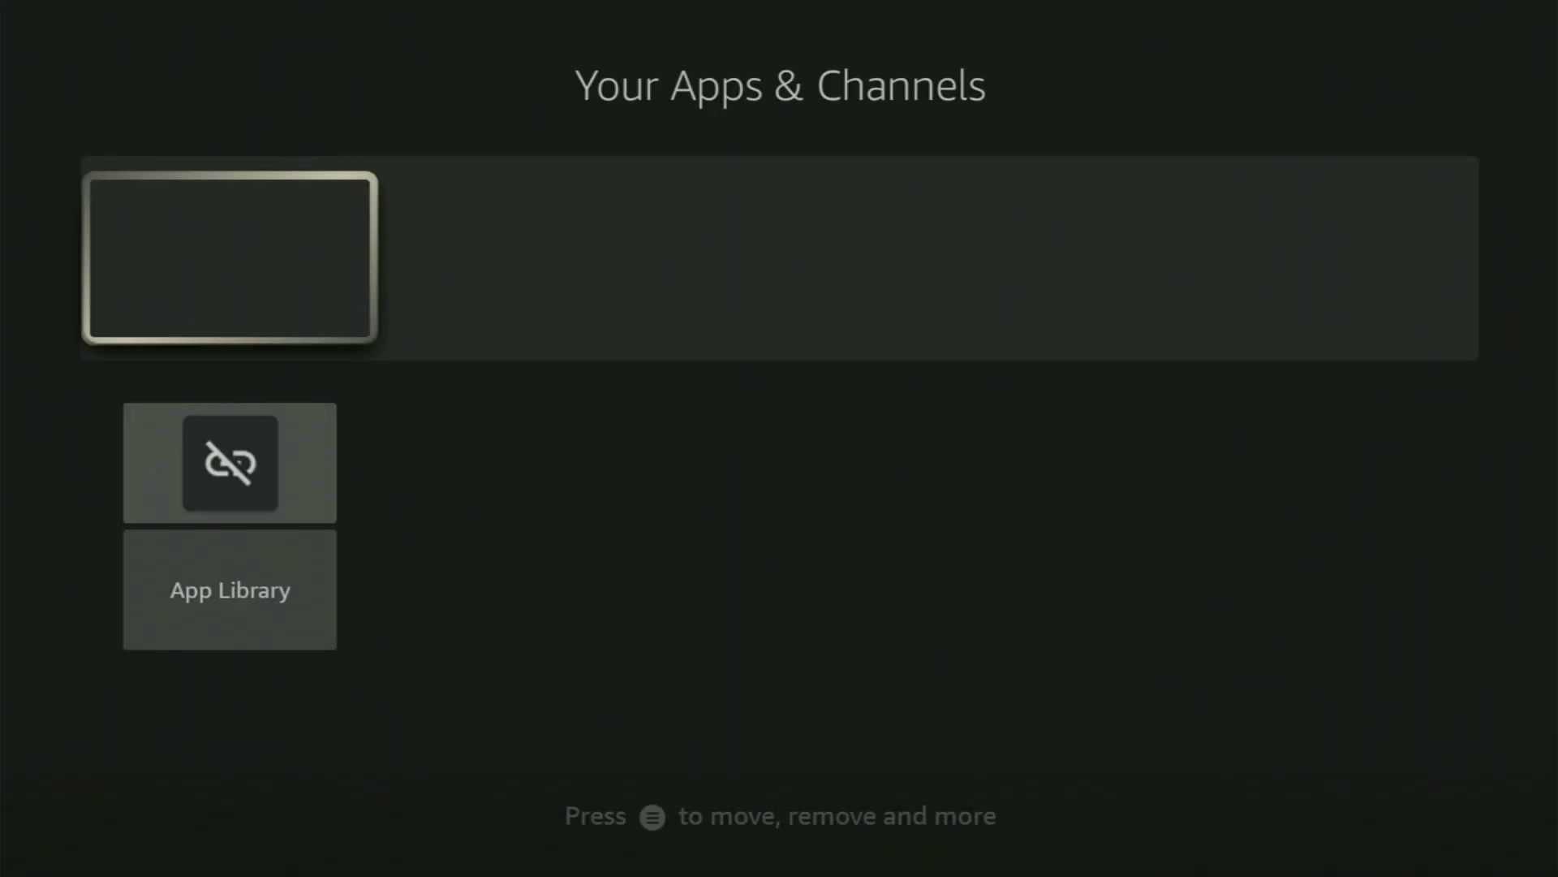
Launch Downloader from the Your Apps & Channels list
key("Down")
key("Right")
key("Right")
key("Right")
key("Return")
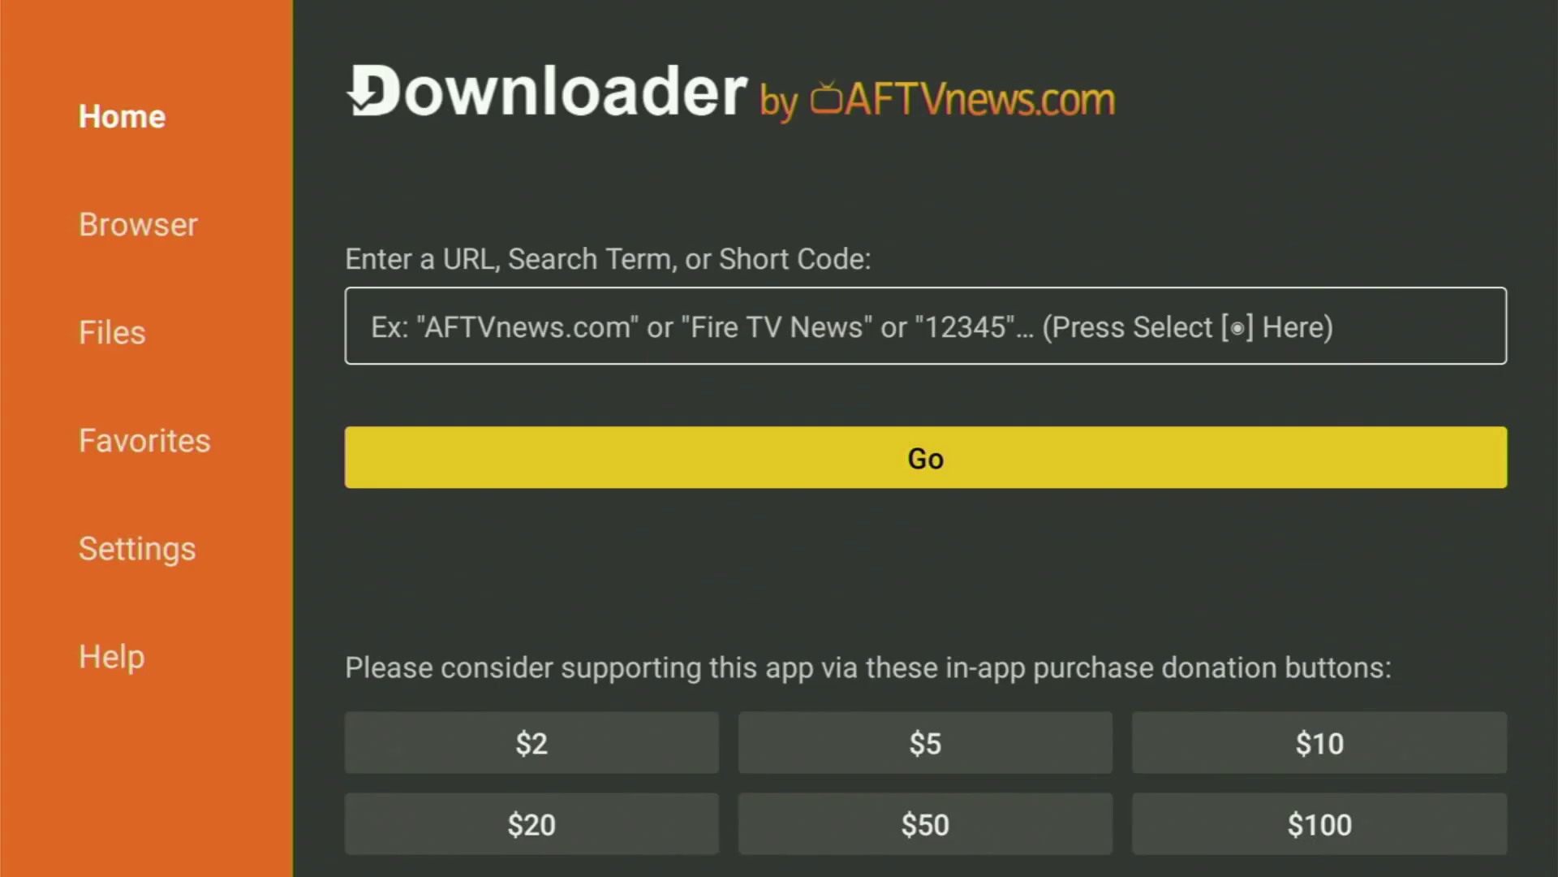
Enter the short code 502741 in Downloader's URL, search term or short code field
key("Up")
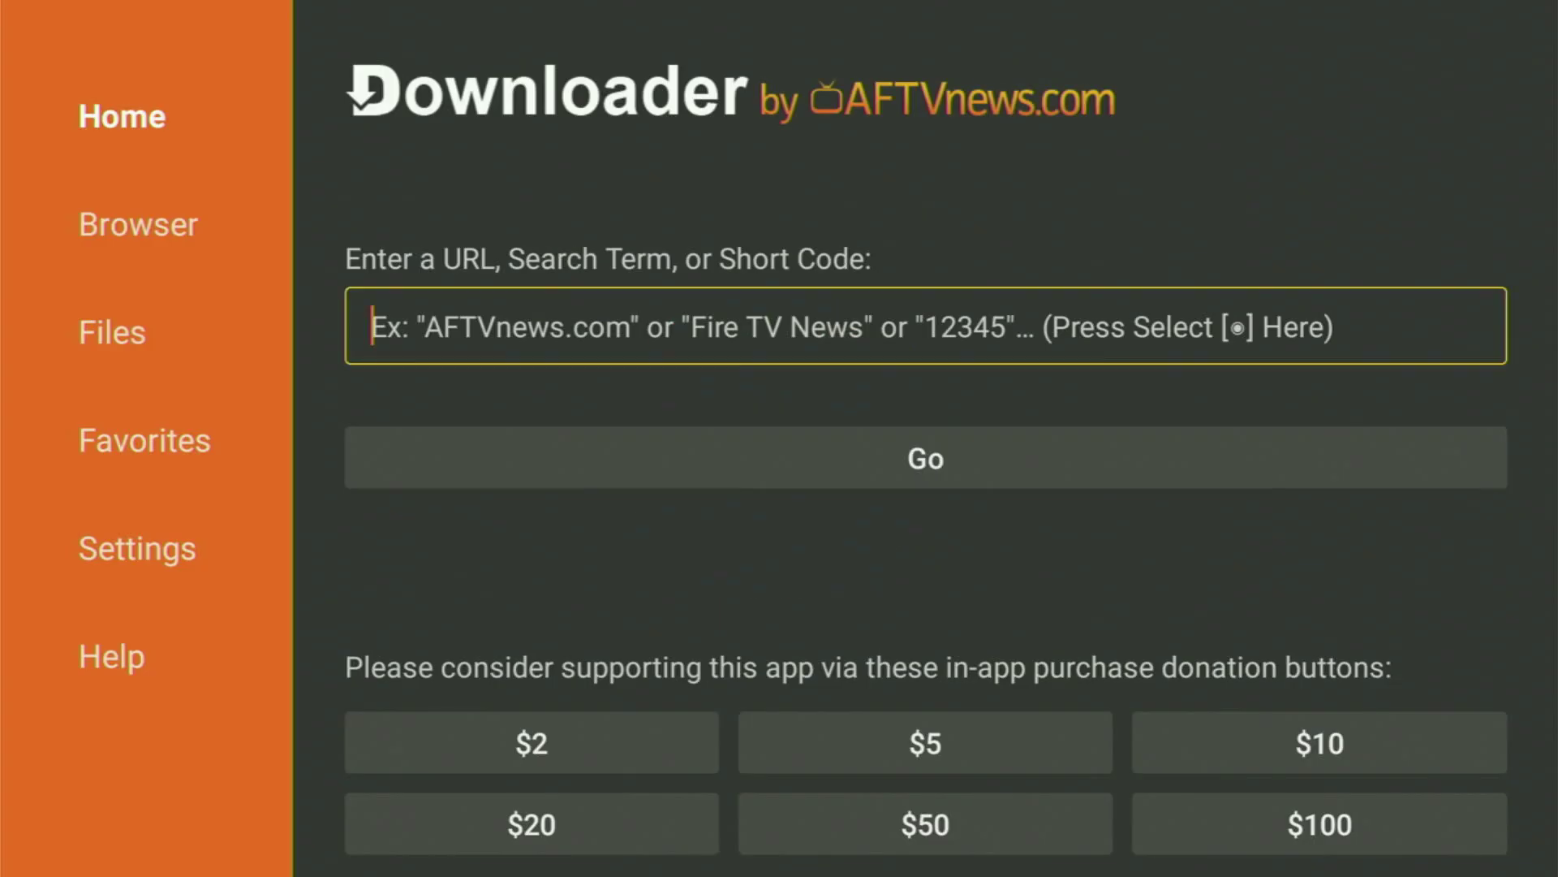
key("Return")
key("Up")
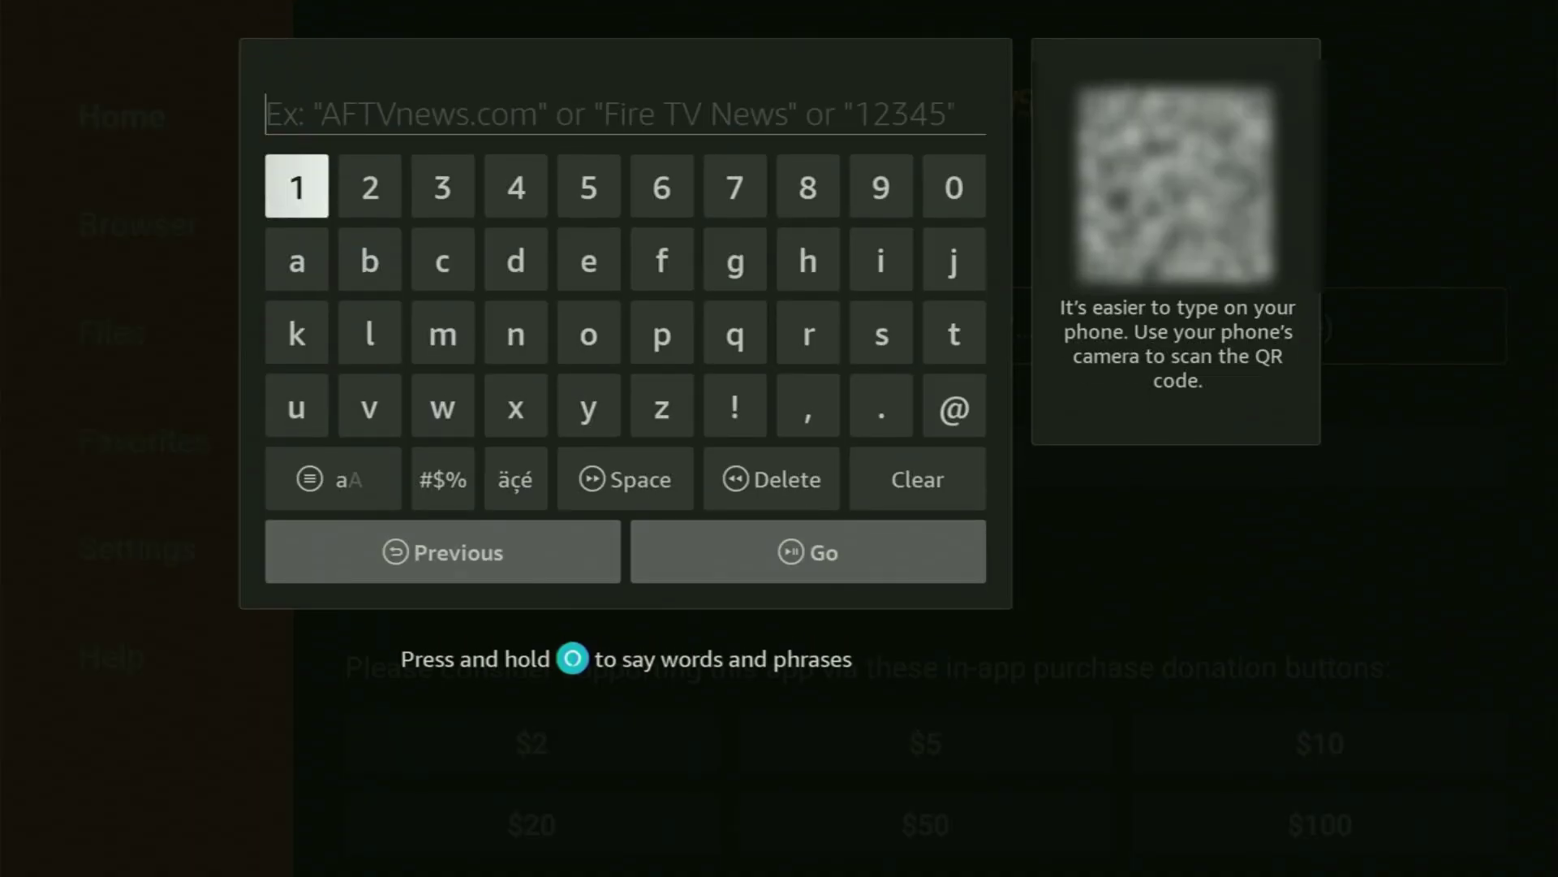
key("Right")
key("Right")
key("Right")
key("Right")
key("Return")
key("Right")
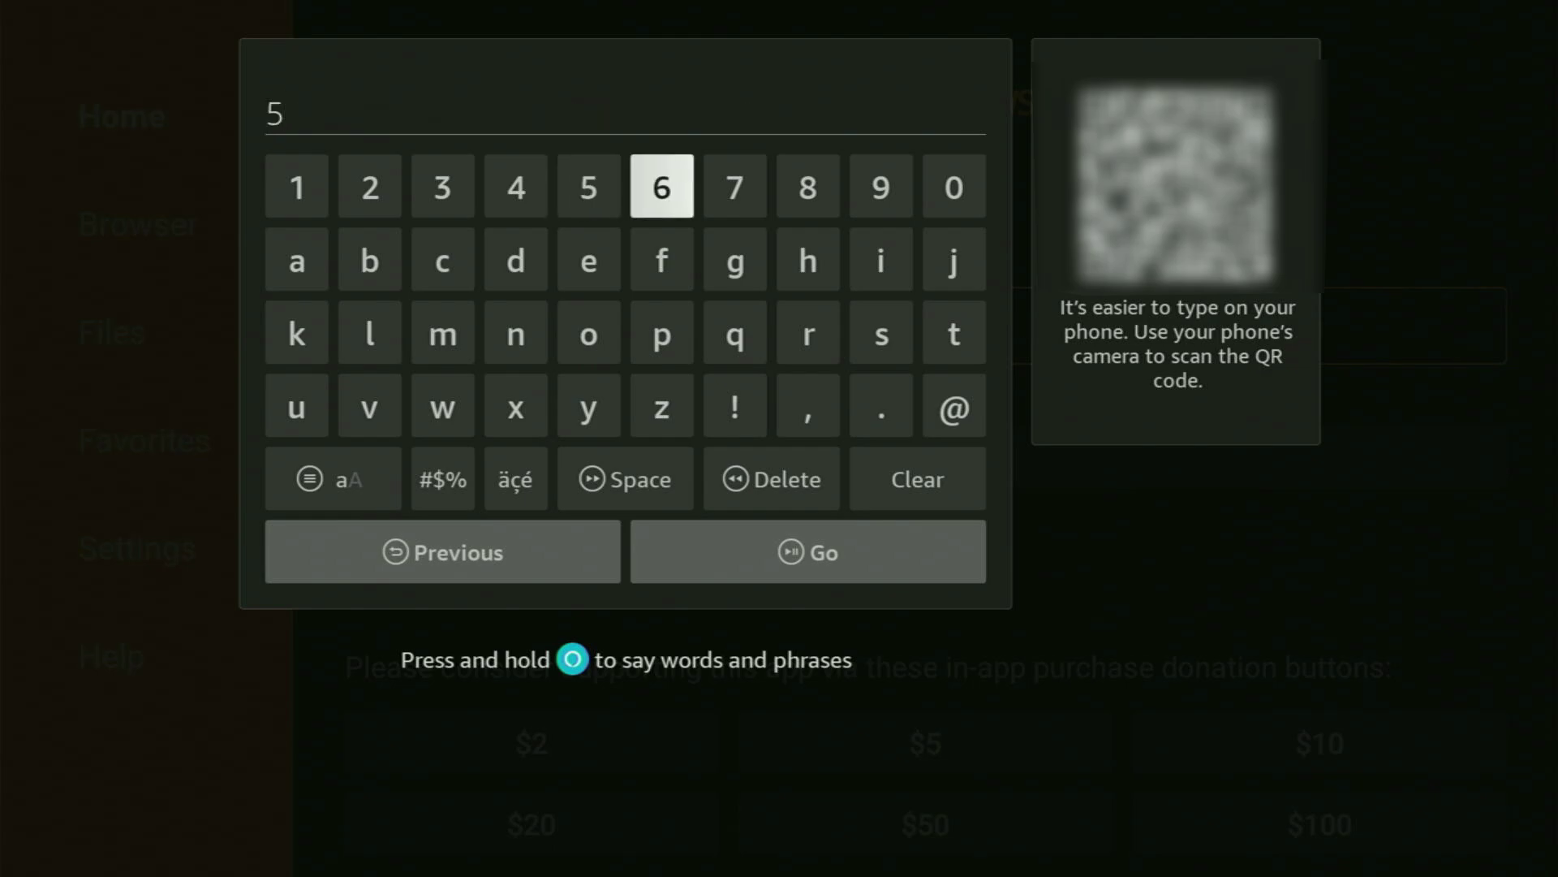
key("Right")
key("Right")
key("Right")
key("Right")
key("Return")
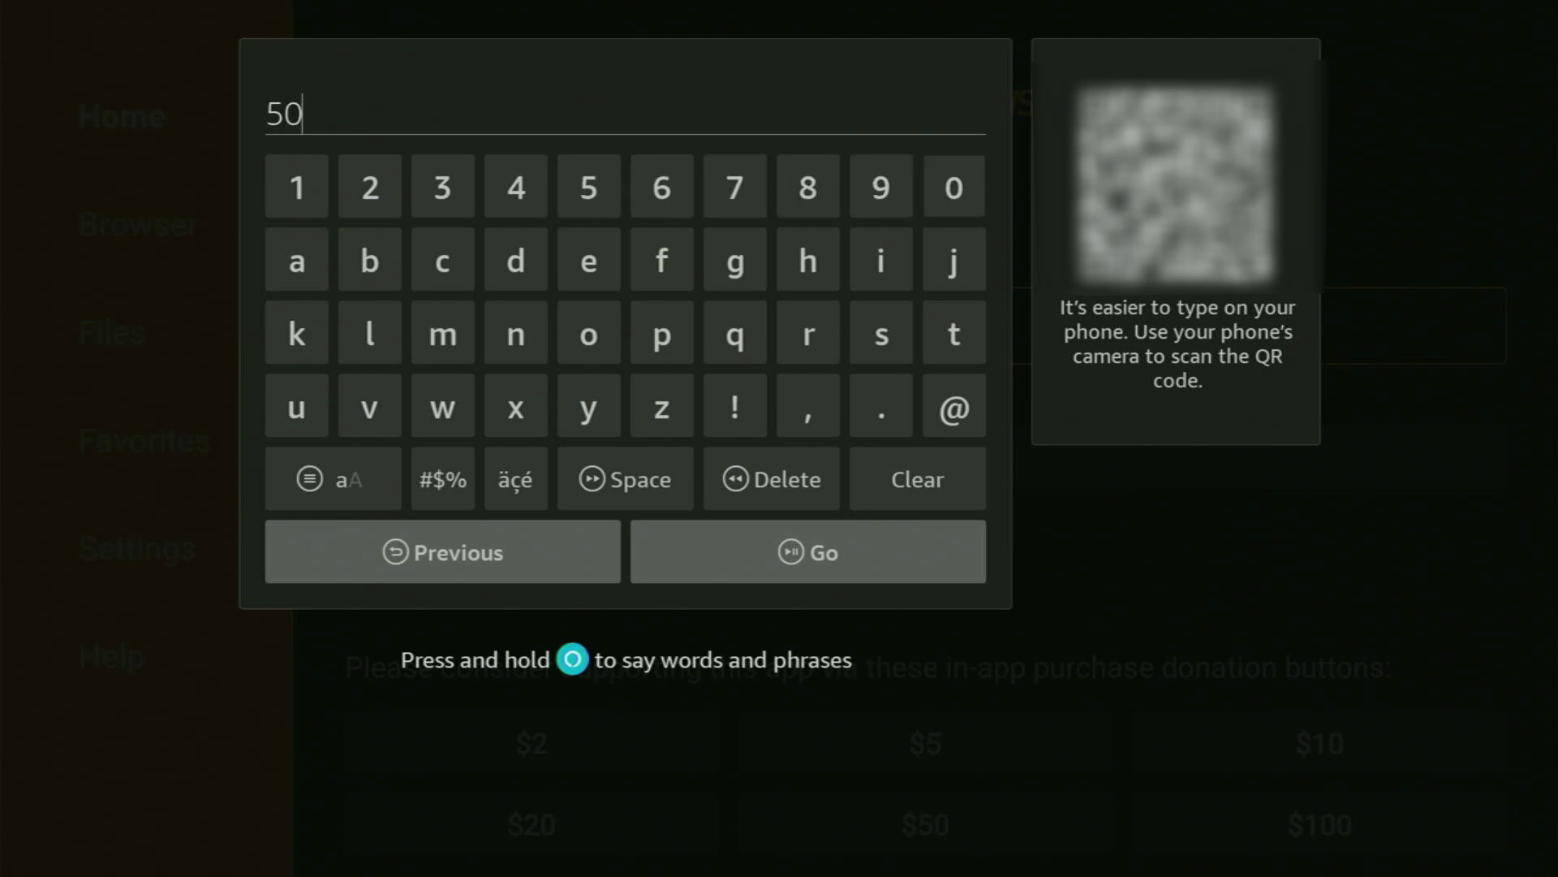
key("Right")
key("Right")
key("Return")
key("Right")
key("Right")
key("Right")
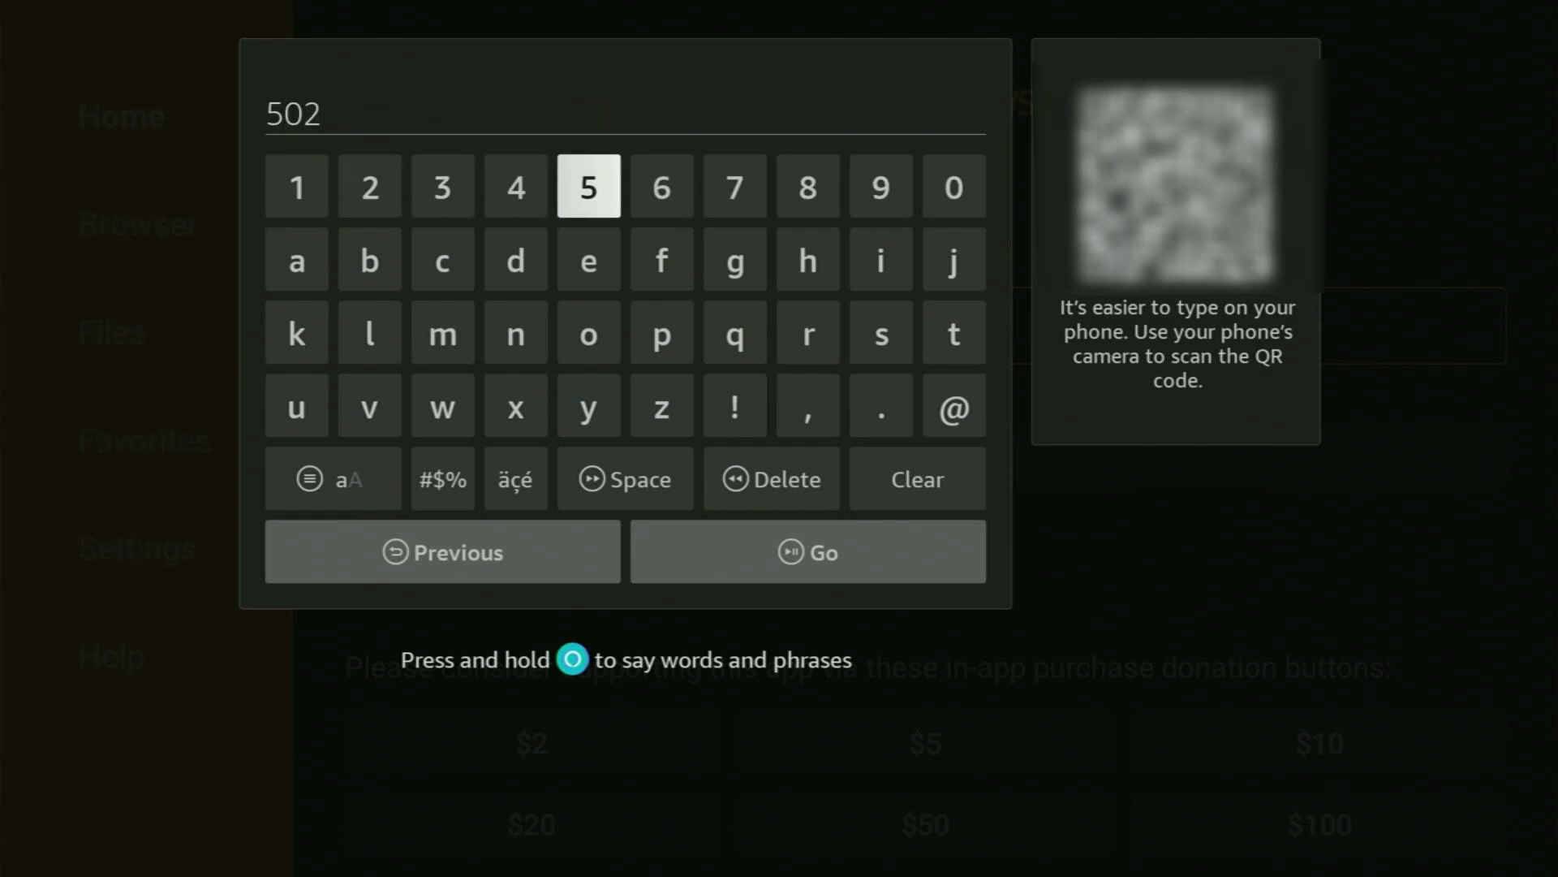
key("Right")
key("Right")
key("Return")
key("Left")
key("Left")
key("Left")
key("Return")
key("Left")
key("Left")
key("Left")
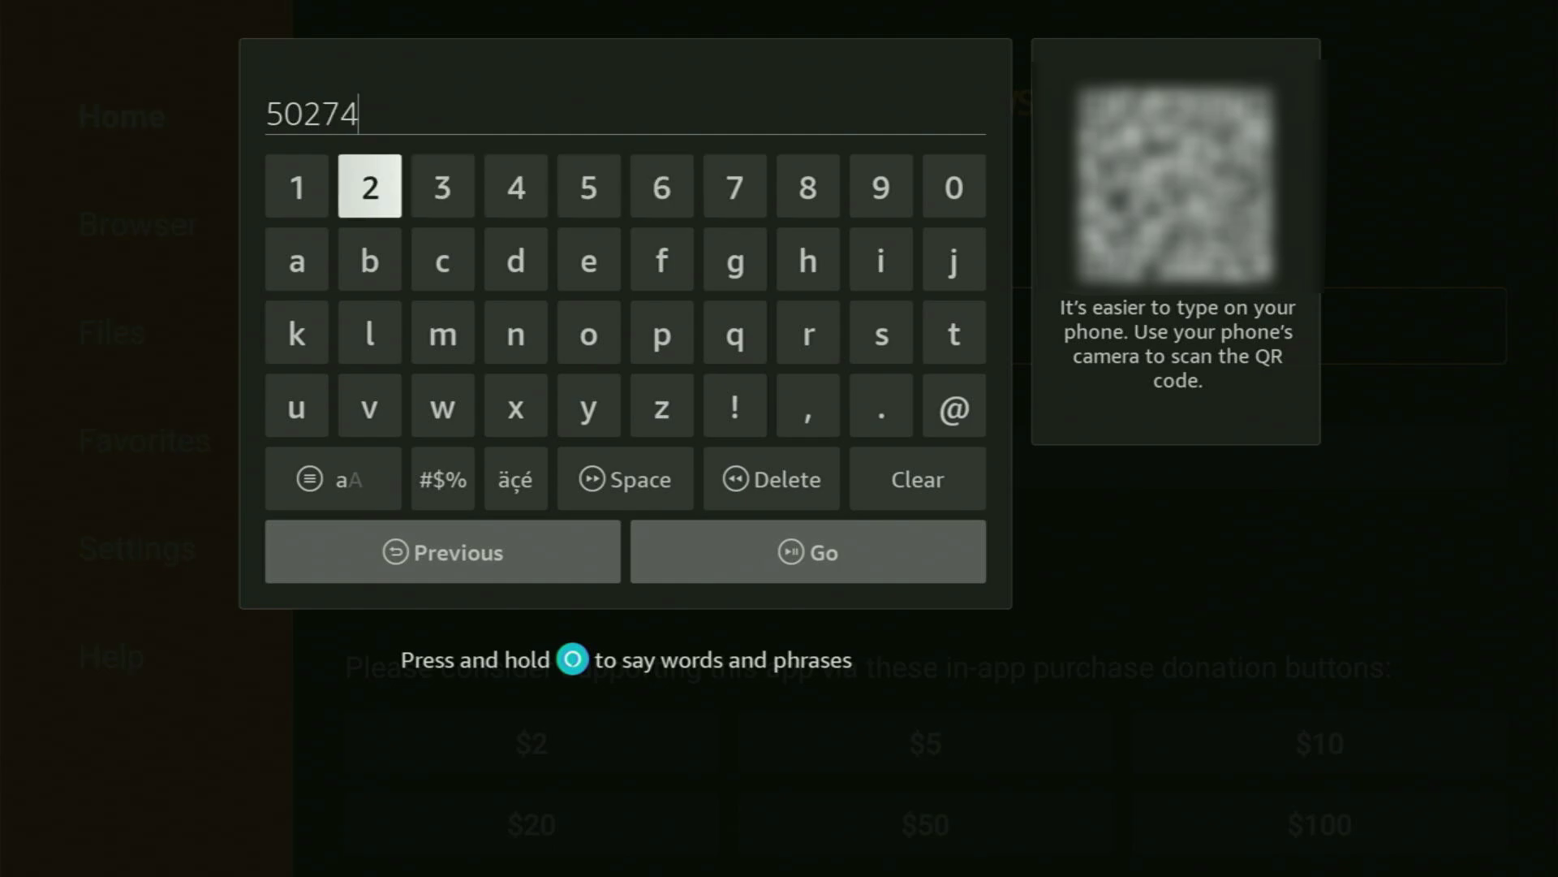
key("Return")
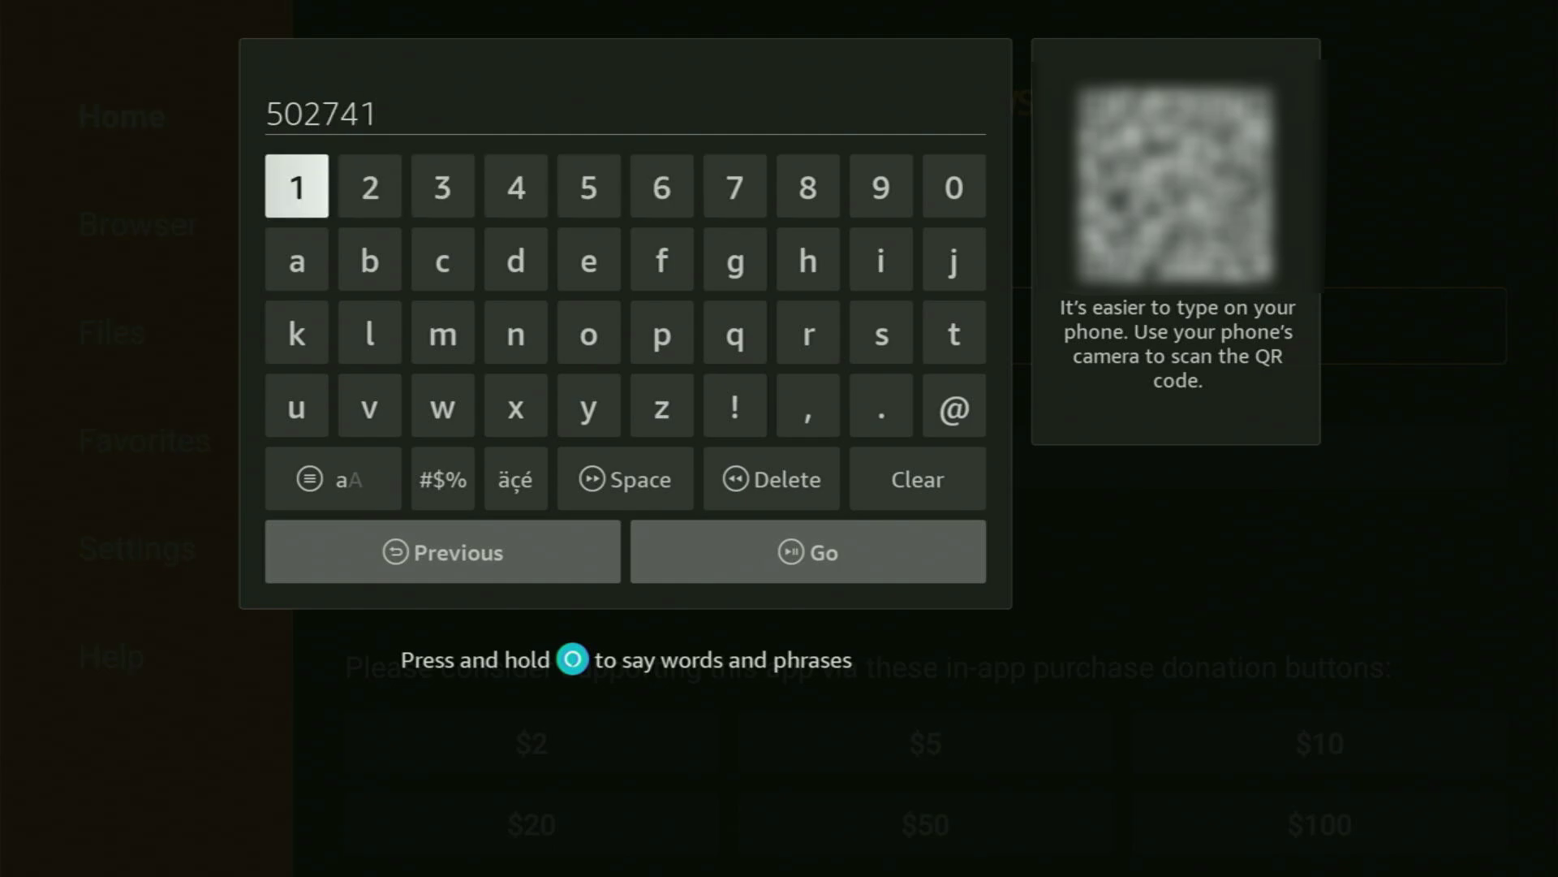
Submit the entered short code to open the Drama Player download page
key("Down")
key("Down")
key("Down")
key("Down")
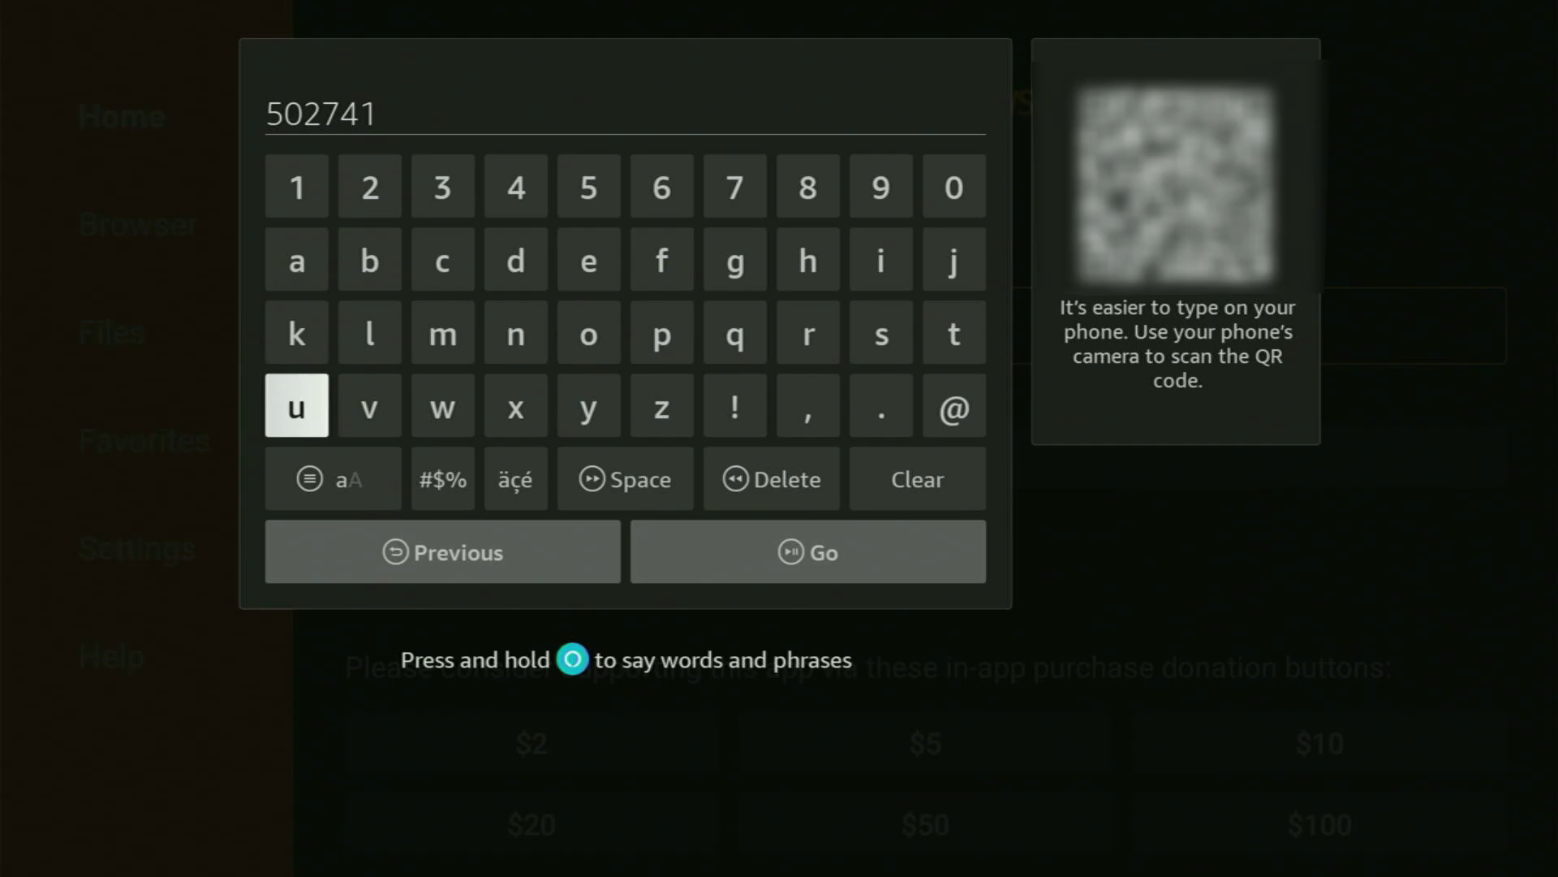
key("Down")
key("Right")
key("Return")
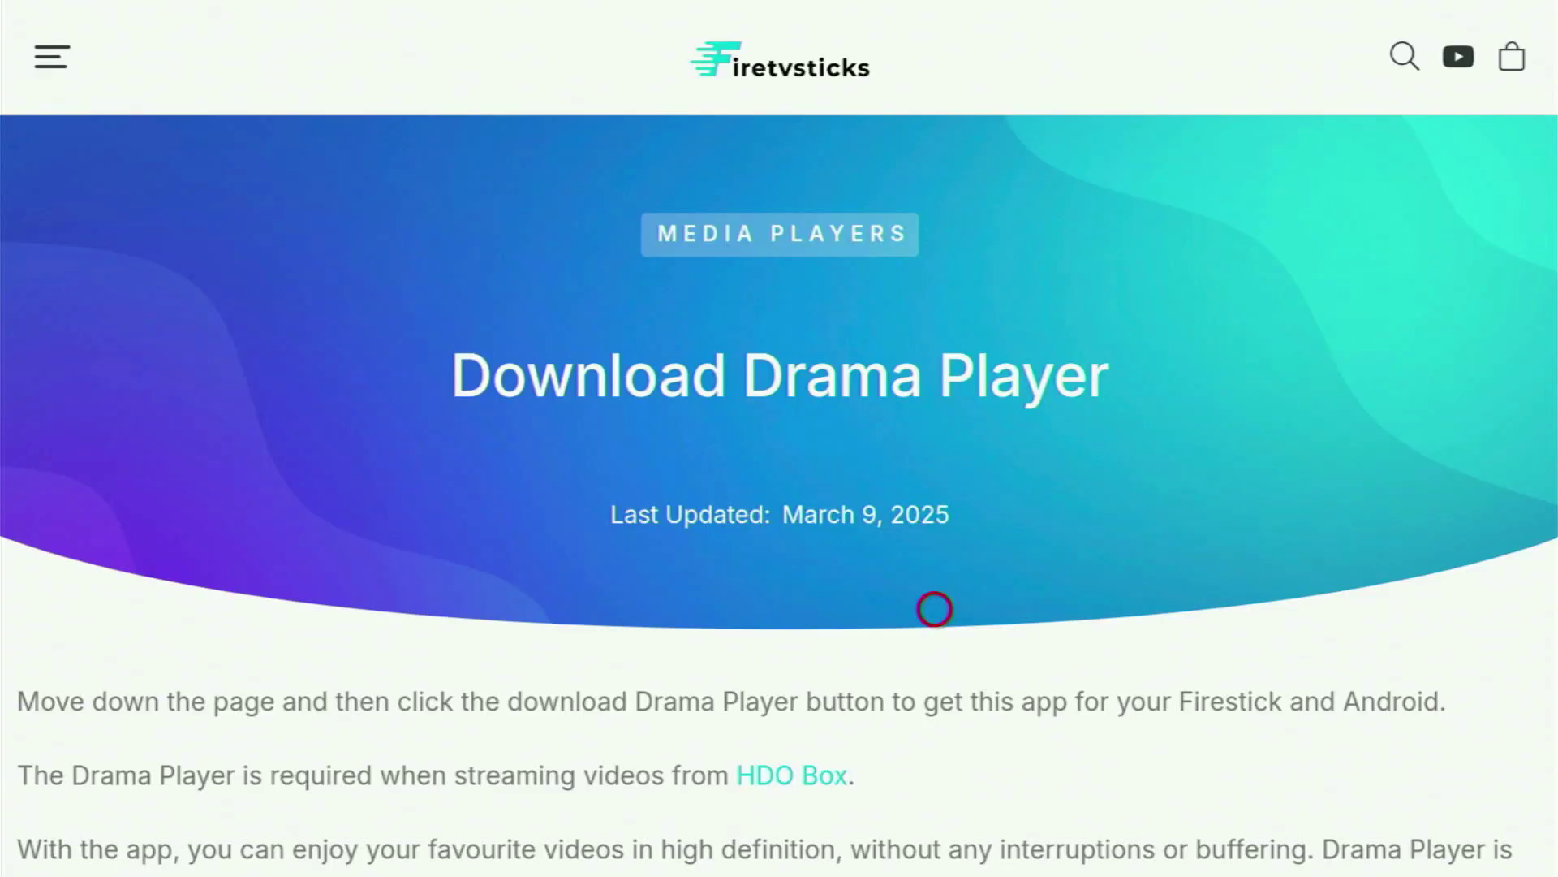
Start the main Drama Player download from the Firetvsticks page
scroll(932, 782, "down", 20)
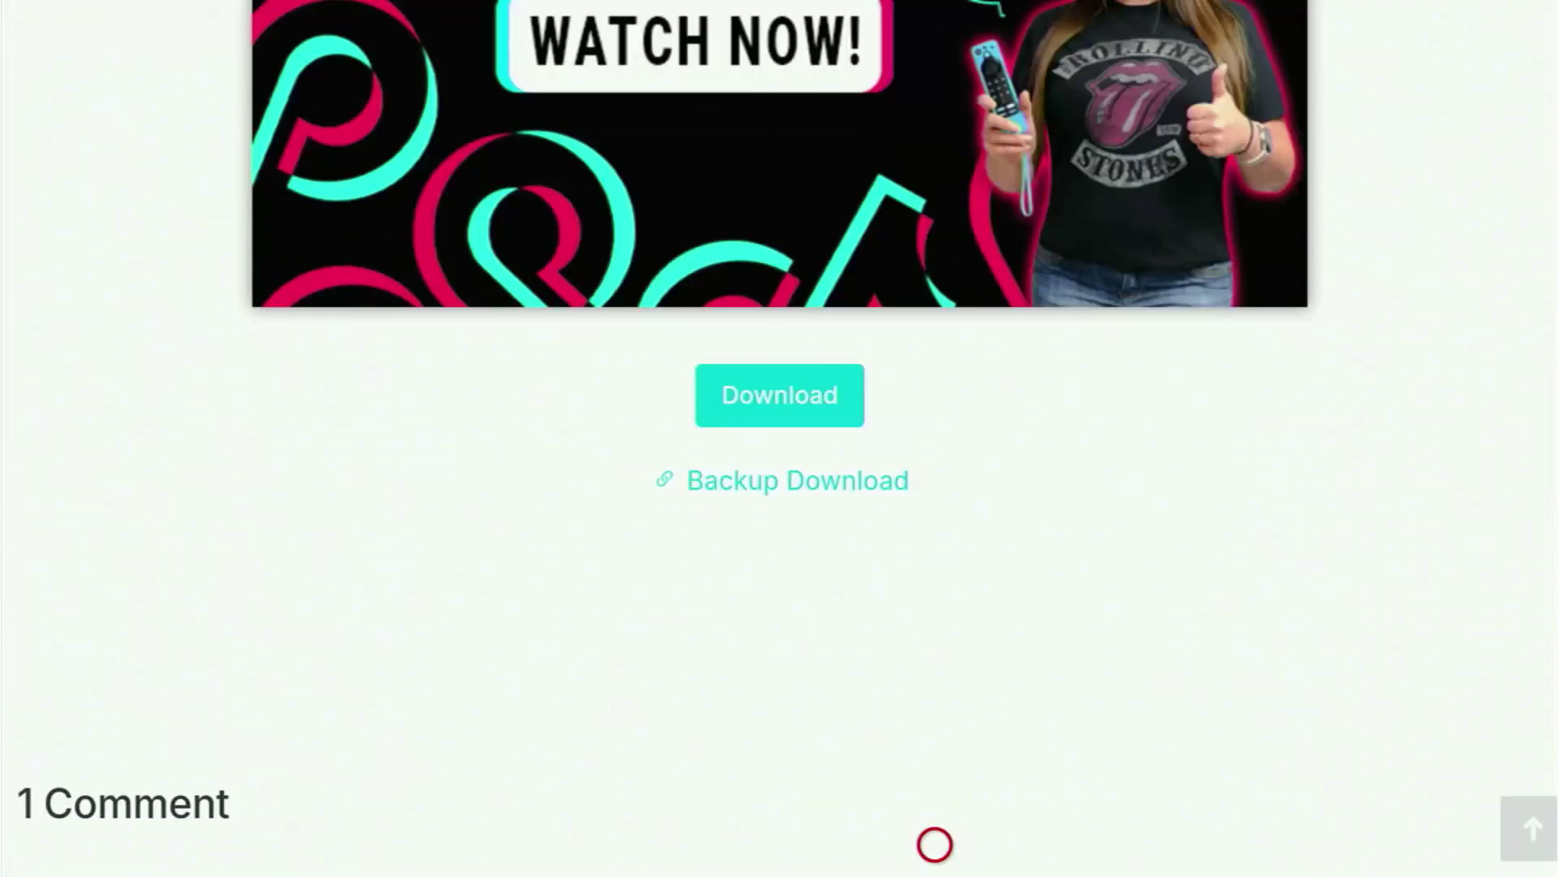
scroll(935, 32, "up", 15)
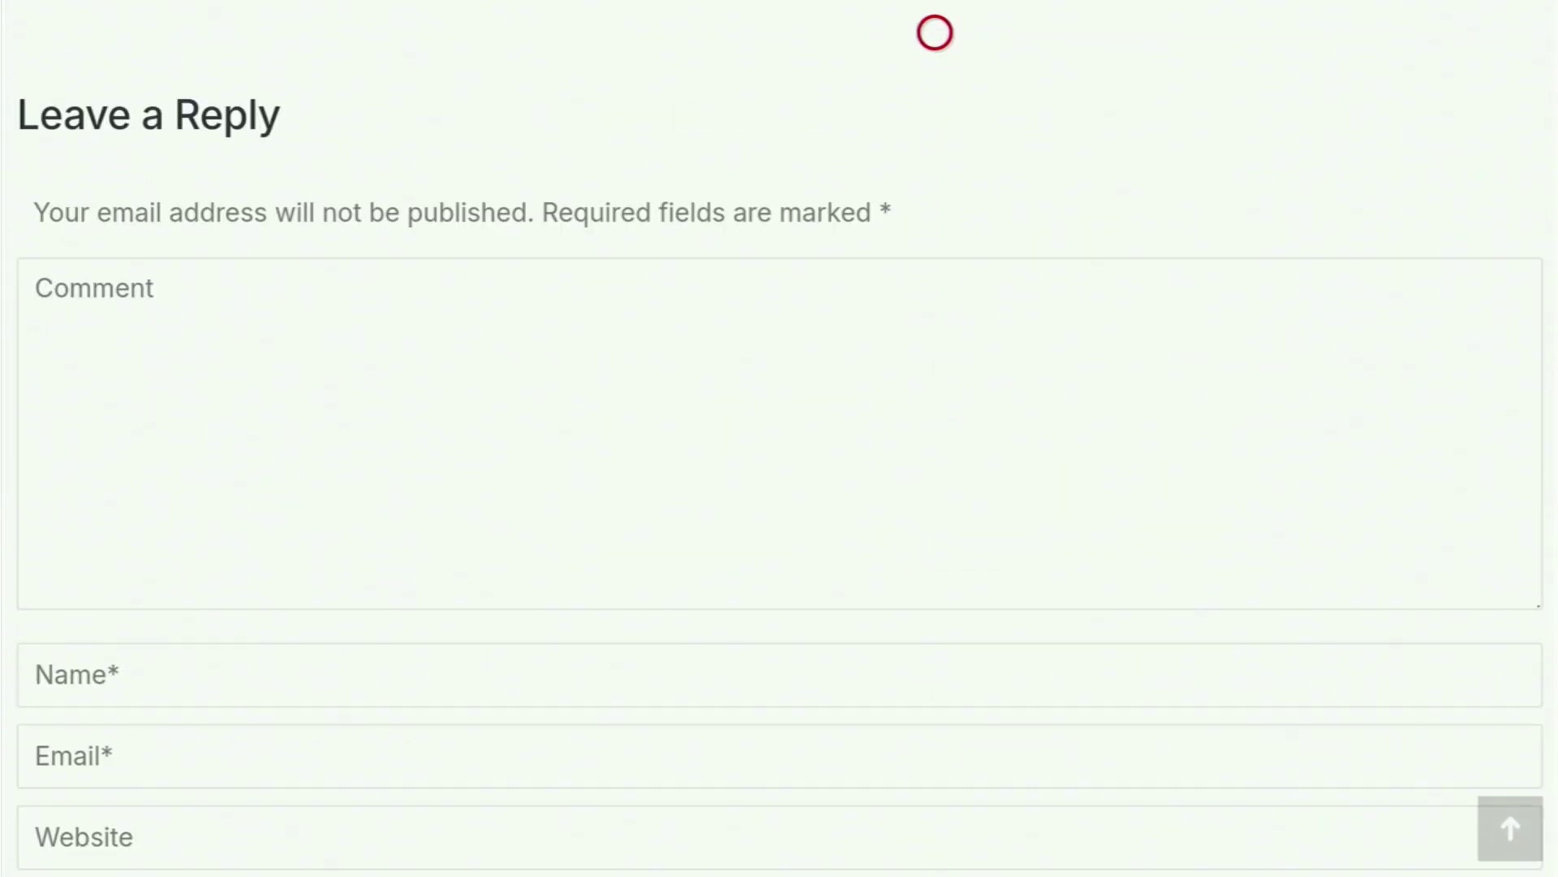
scroll(936, 33, "up", 1)
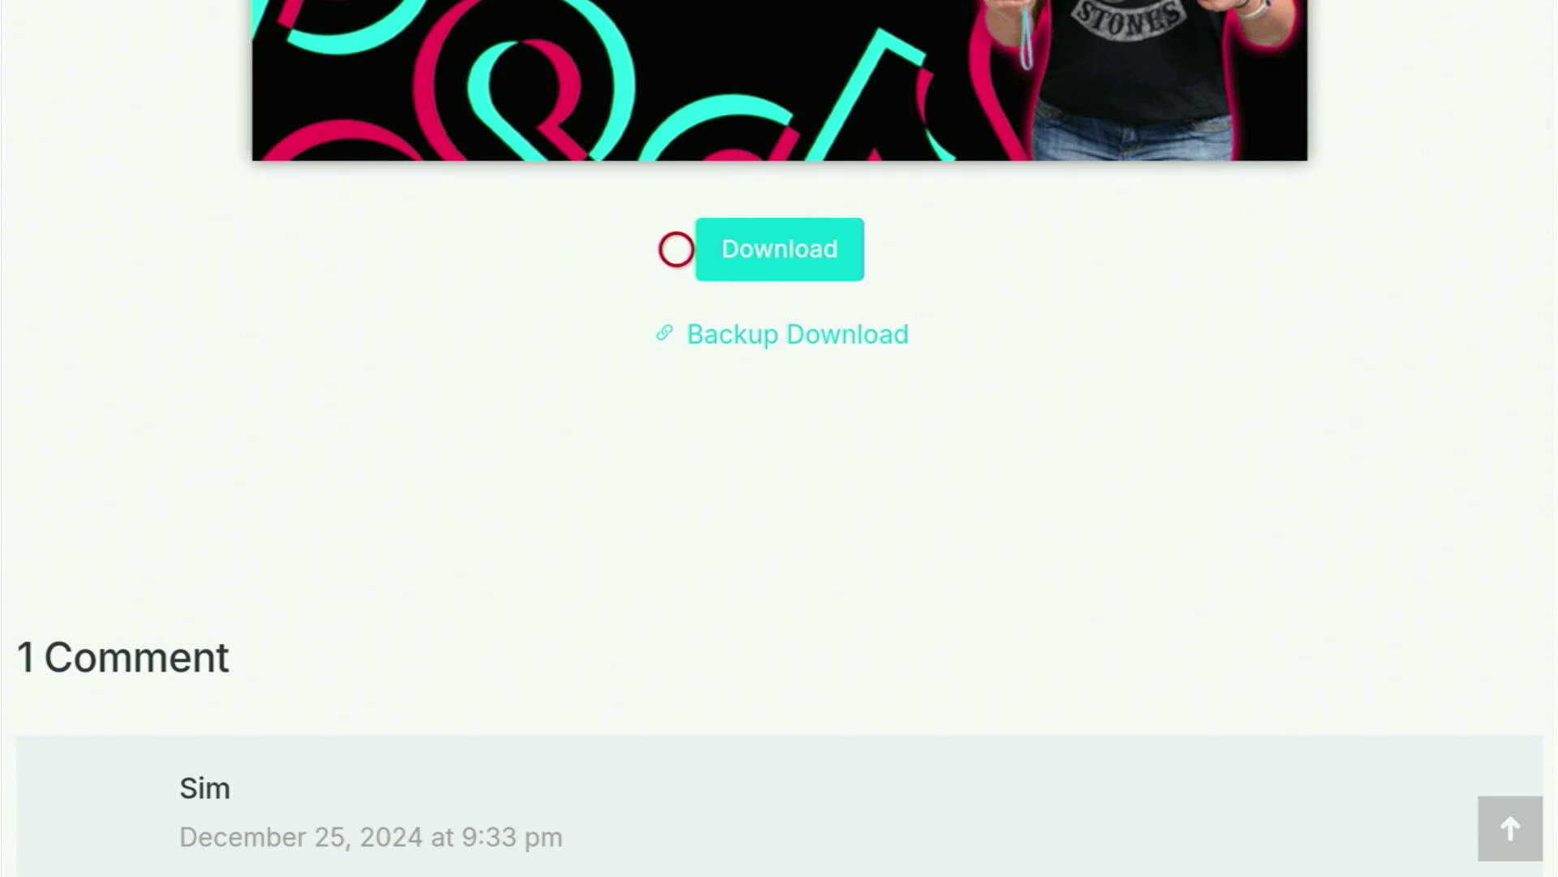
left_click(717, 246)
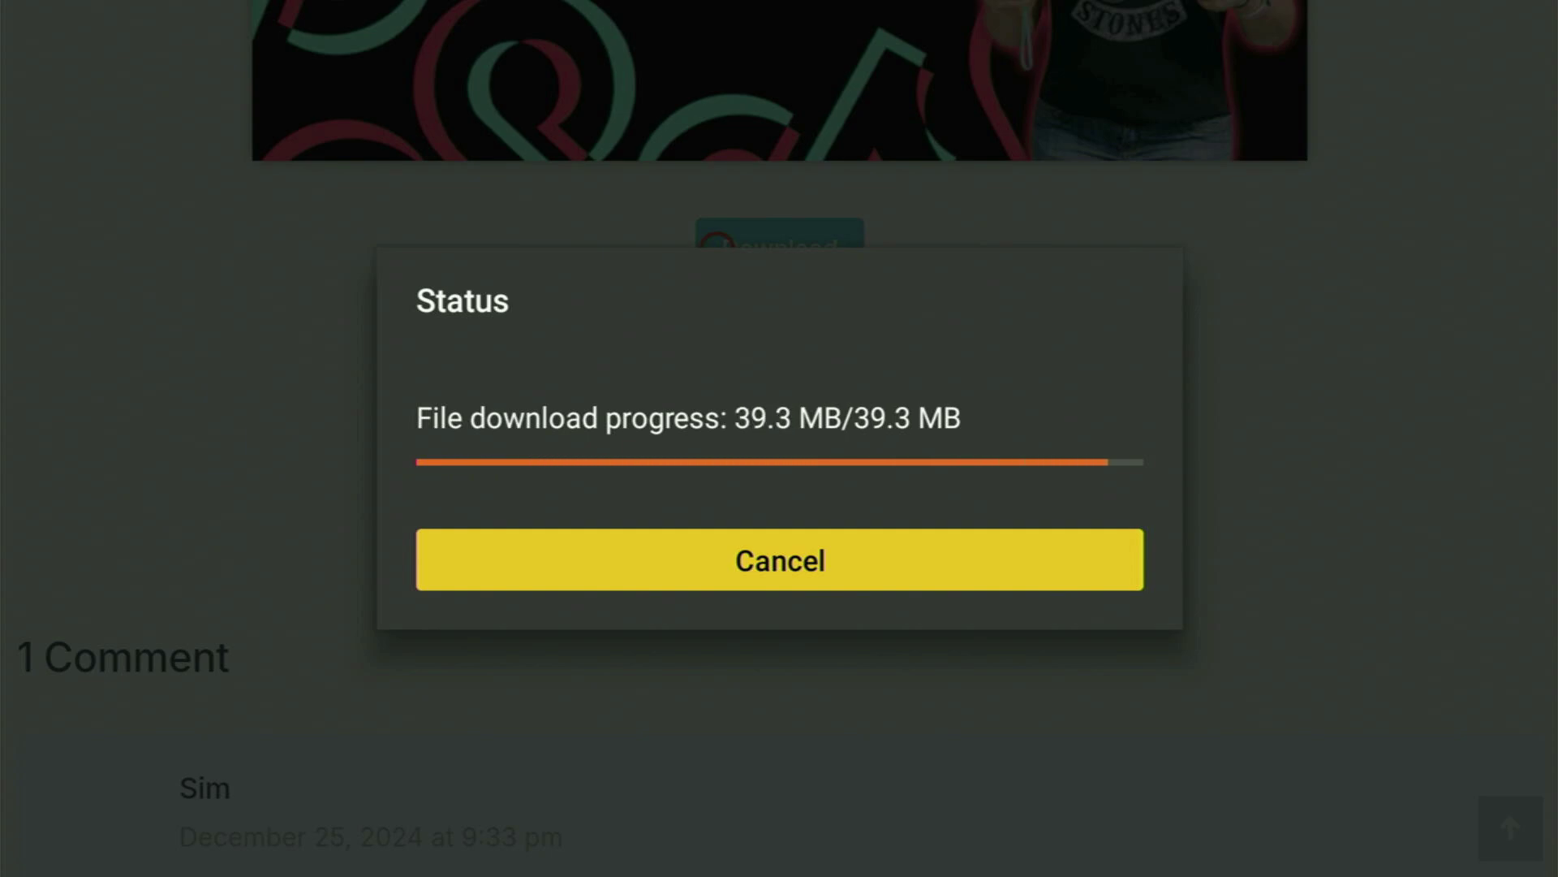
Install the downloaded Drama Player app and close the installer without opening the app
key("Return")
key("Right")
key("Return")
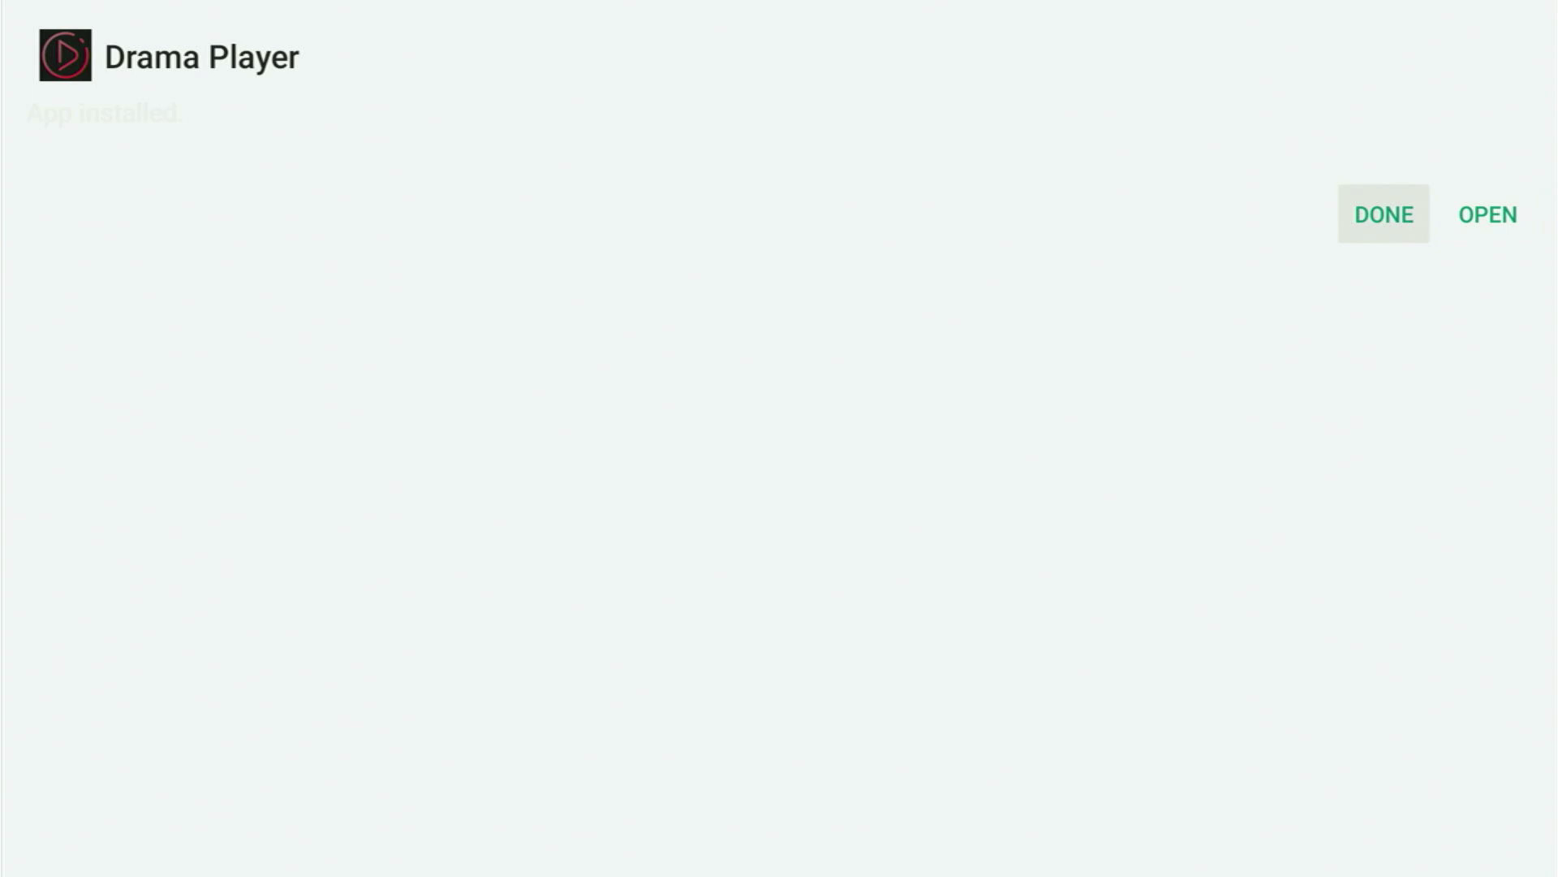
key("Return")
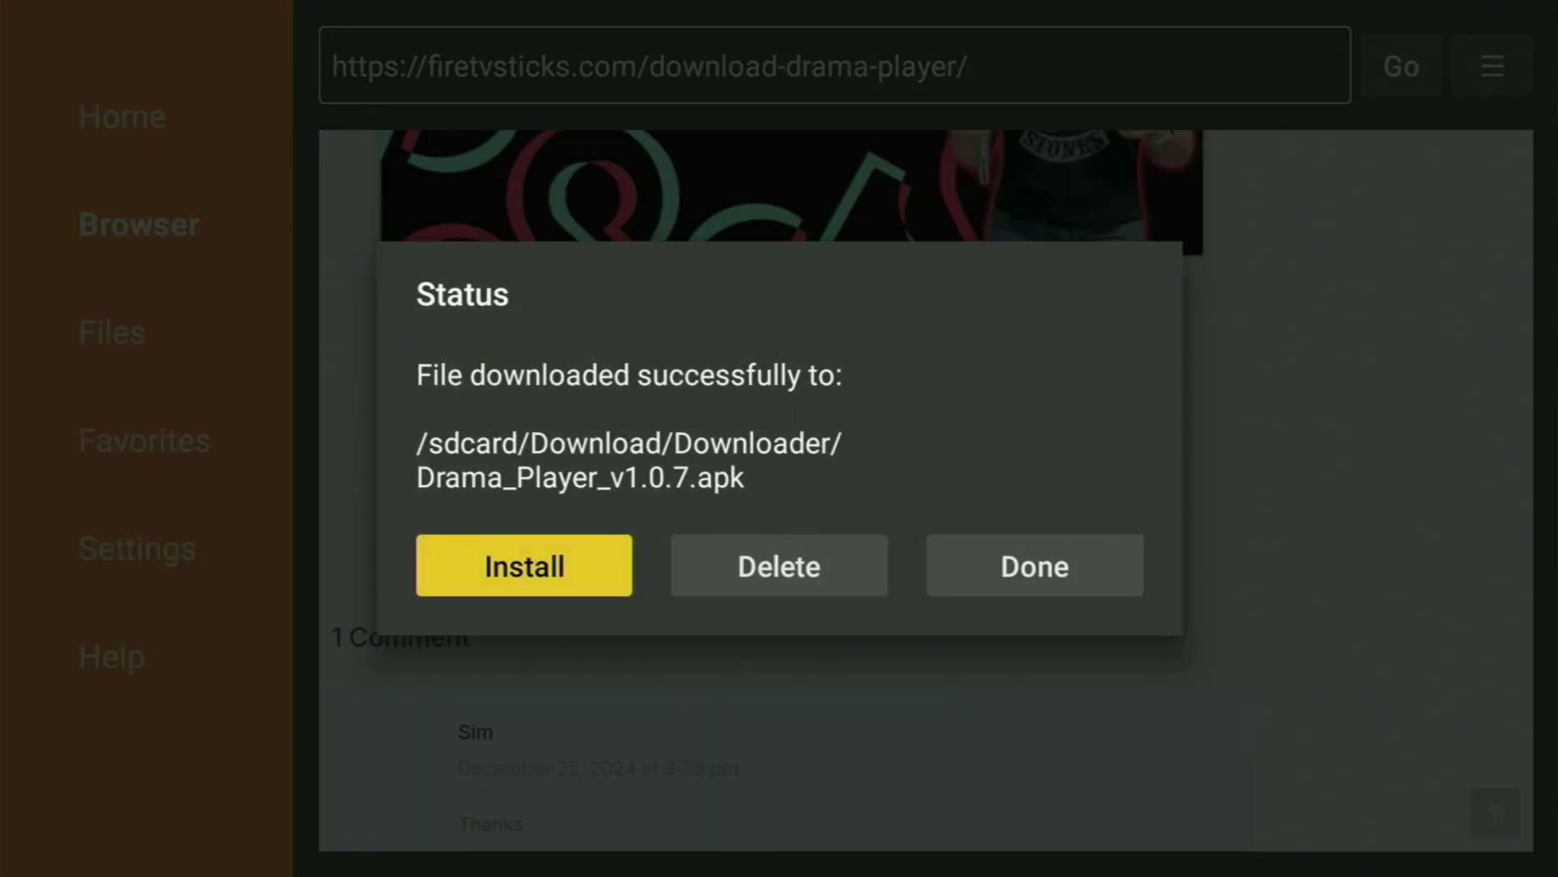
Delete the downloaded Drama_Player_v1.0.7.apk installation file and confirm its removal
key("Right")
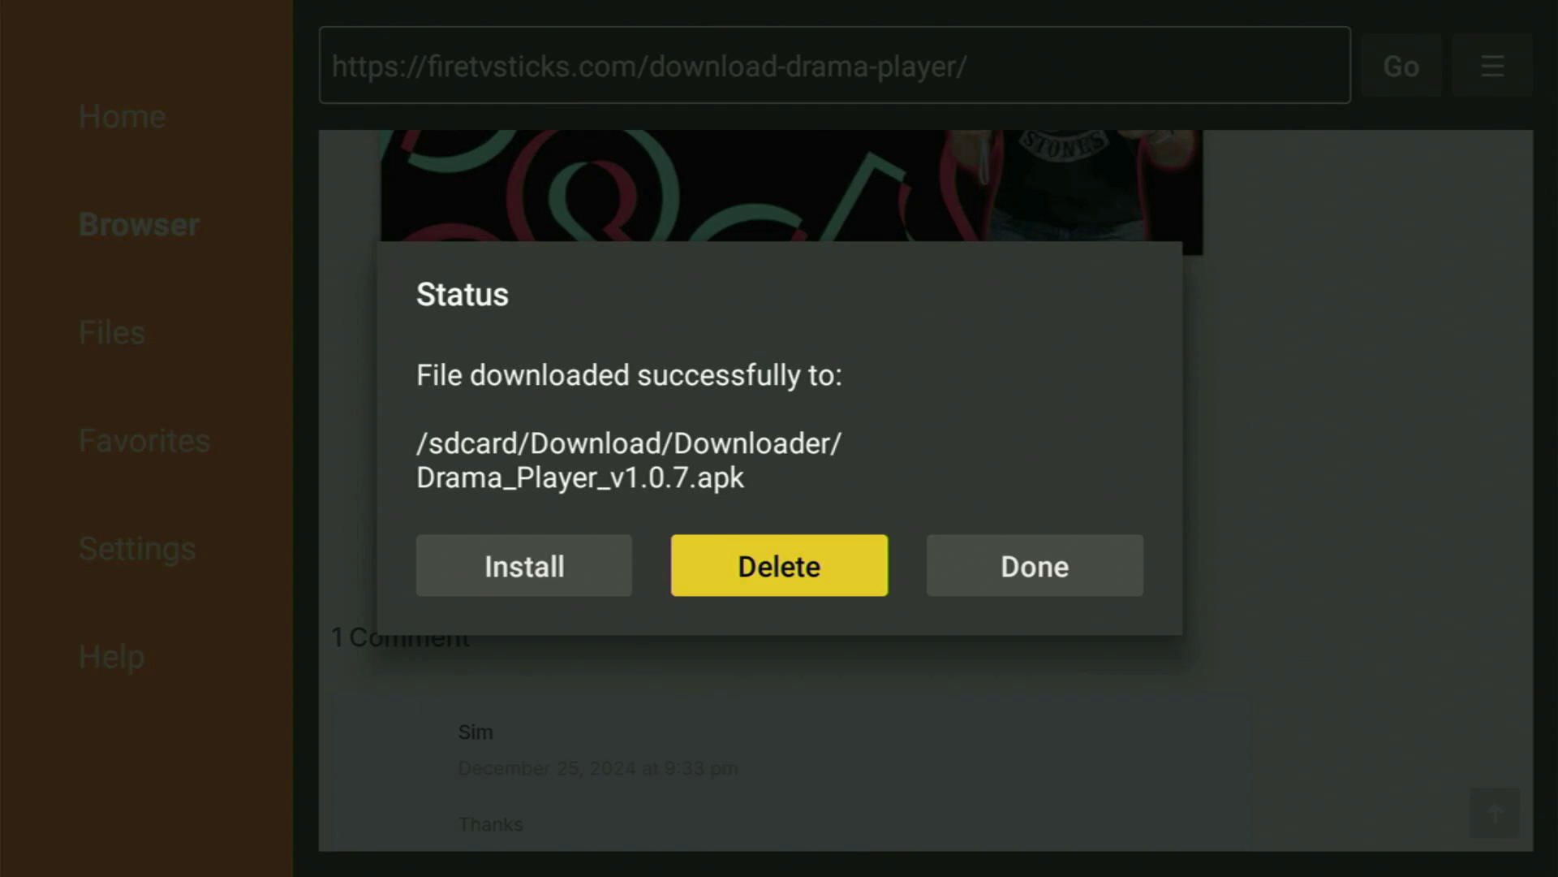
key("Return")
key("Return")
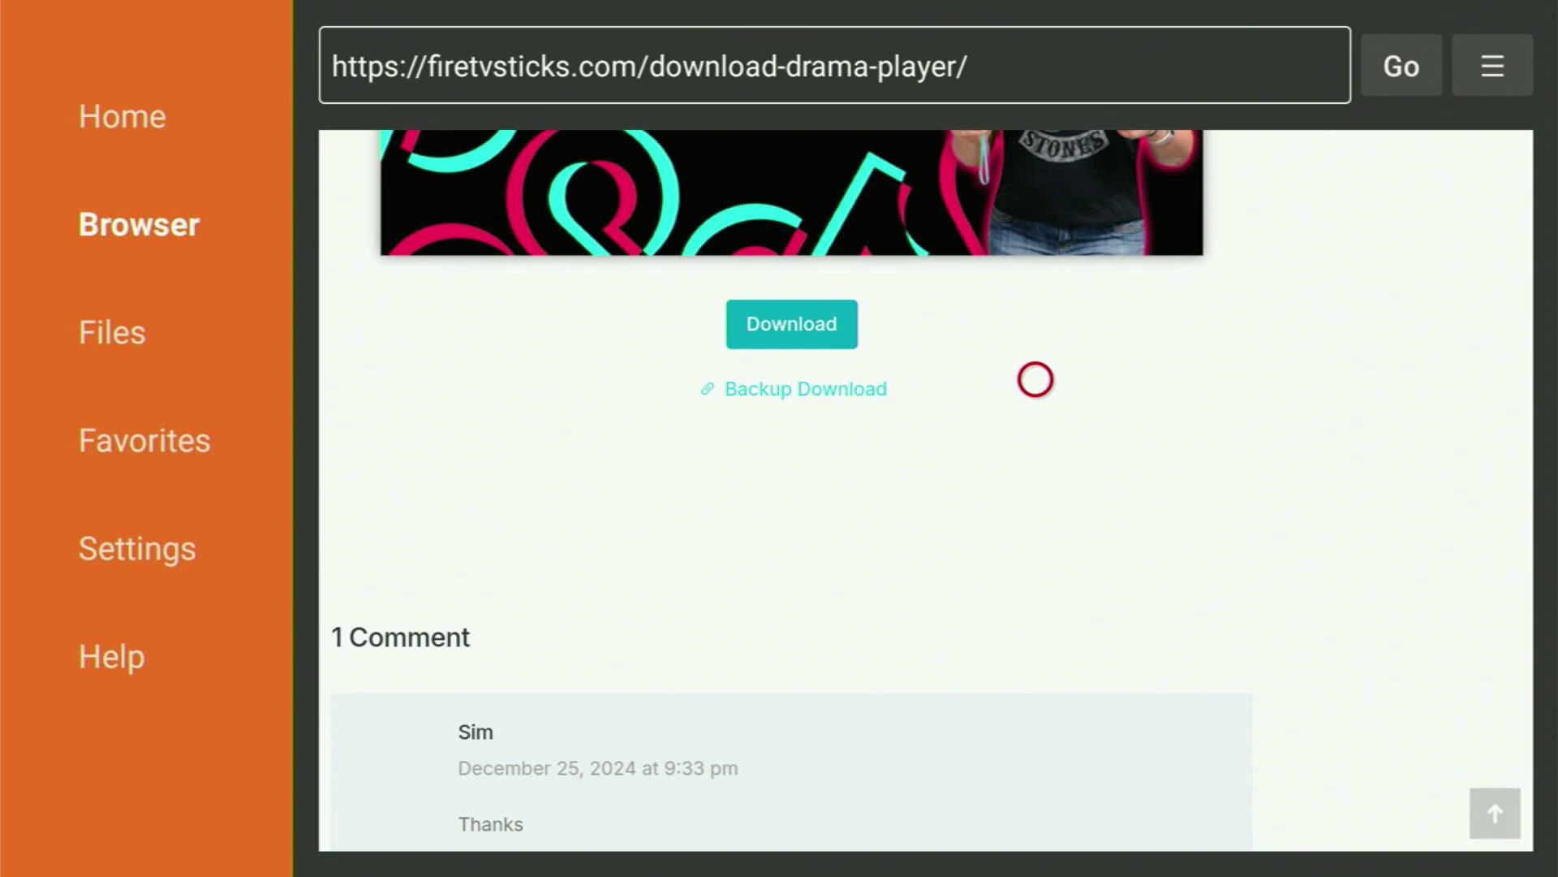
Return to the Fire TV home screen and highlight Drama Player in the Your Apps & Channels list
key("Home")
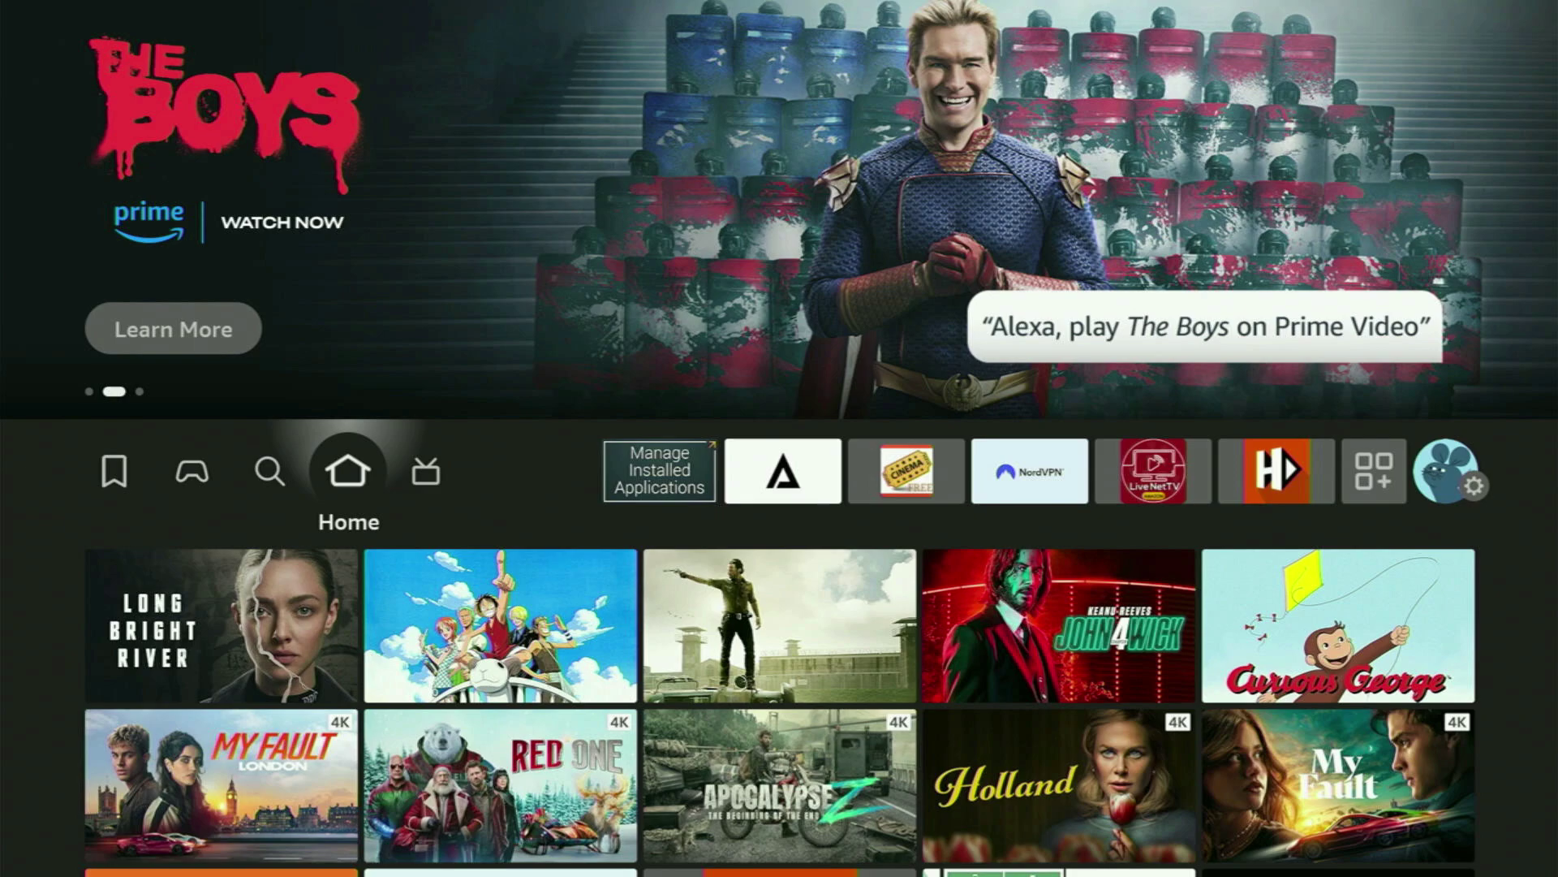
key("Right")
key("Right")
key("Right")
key("Right")
key("Right")
key("Right")
key("Right")
key("Right")
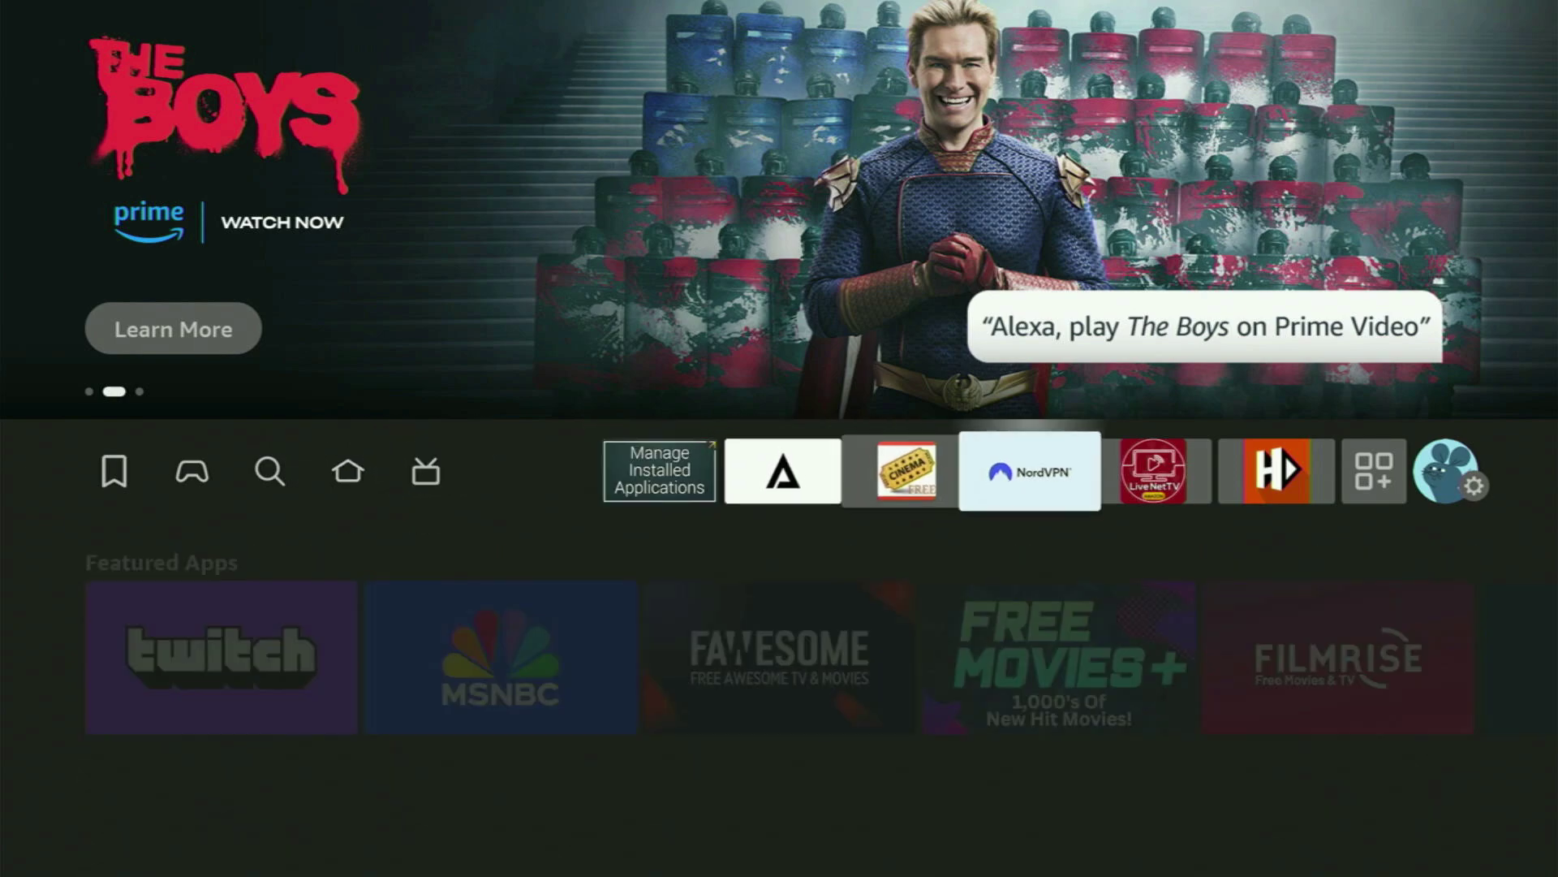
key("Return")
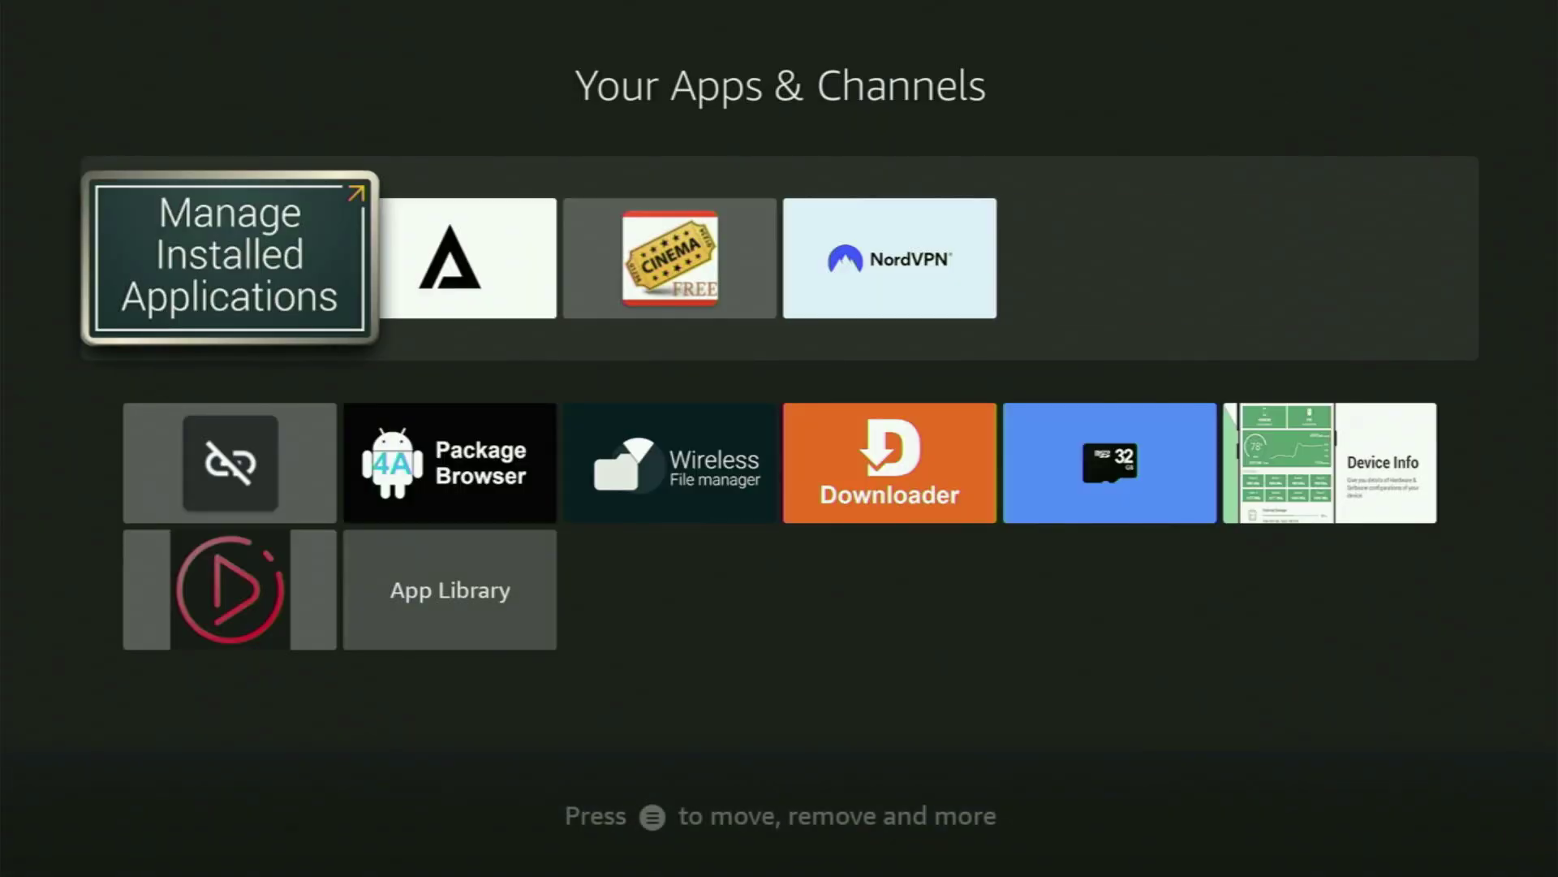
key("Down")
key("Down")
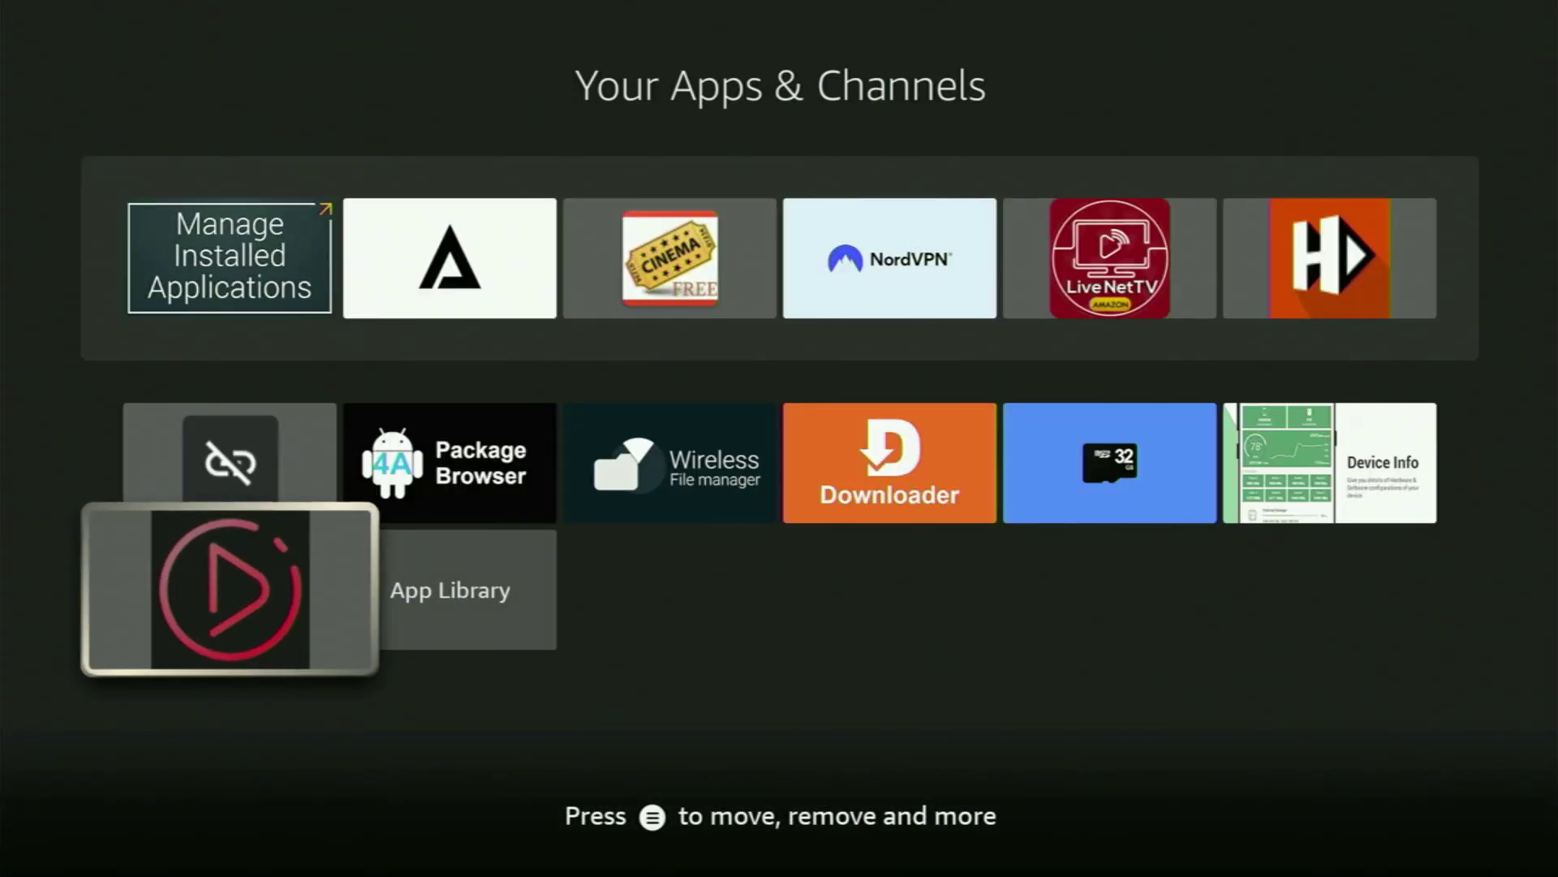
Move the selection from Drama Player to the apps in the first row of Your Apps & Channels
key("Up")
key("Up")
key("Right")
key("Right")
key("Right")
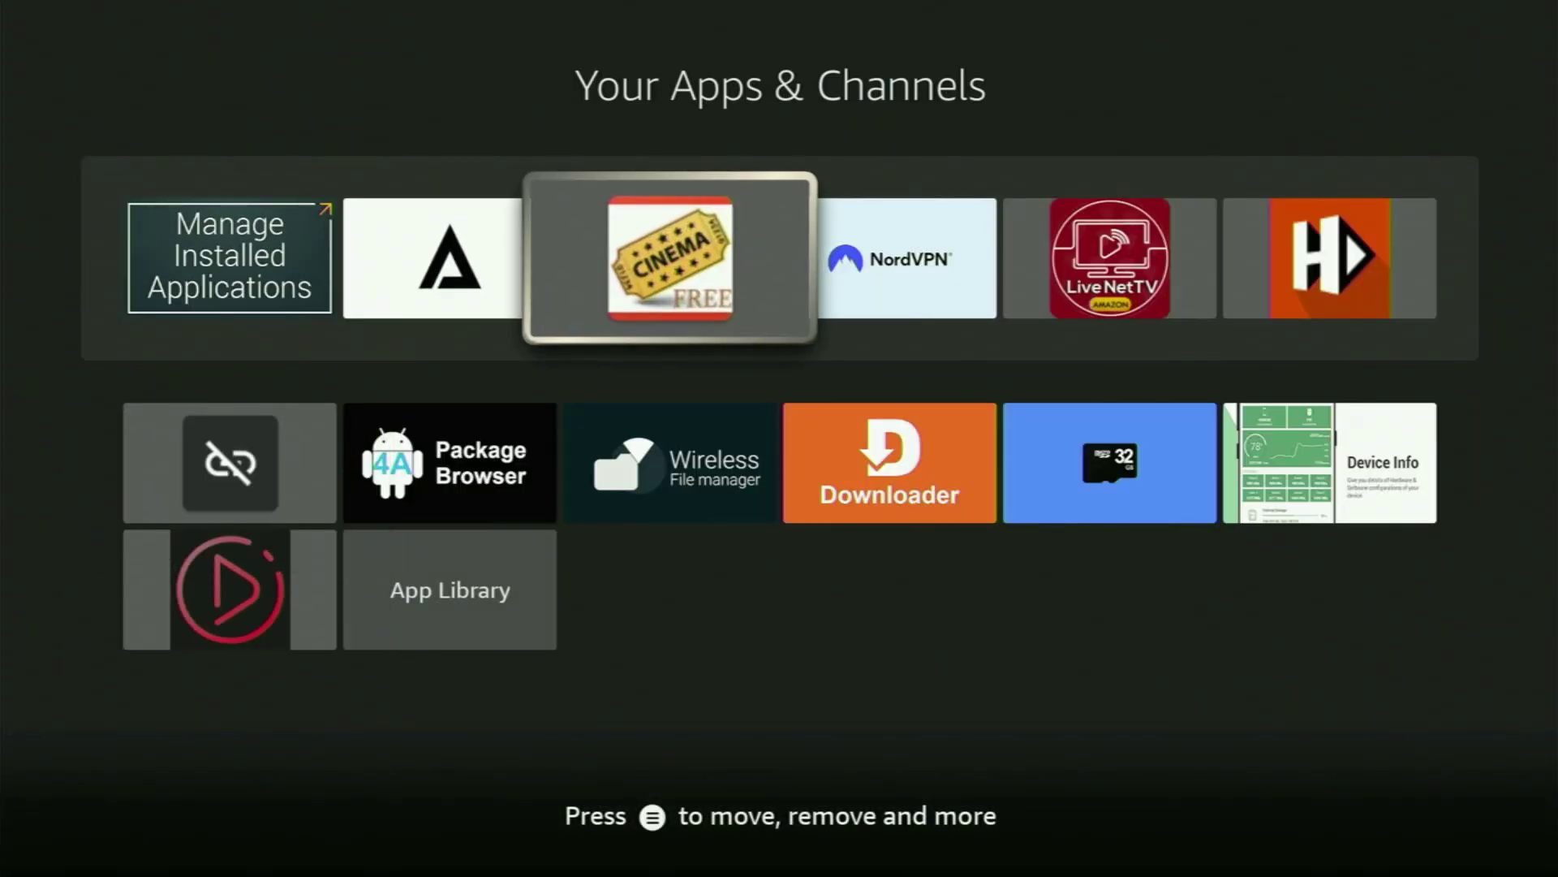